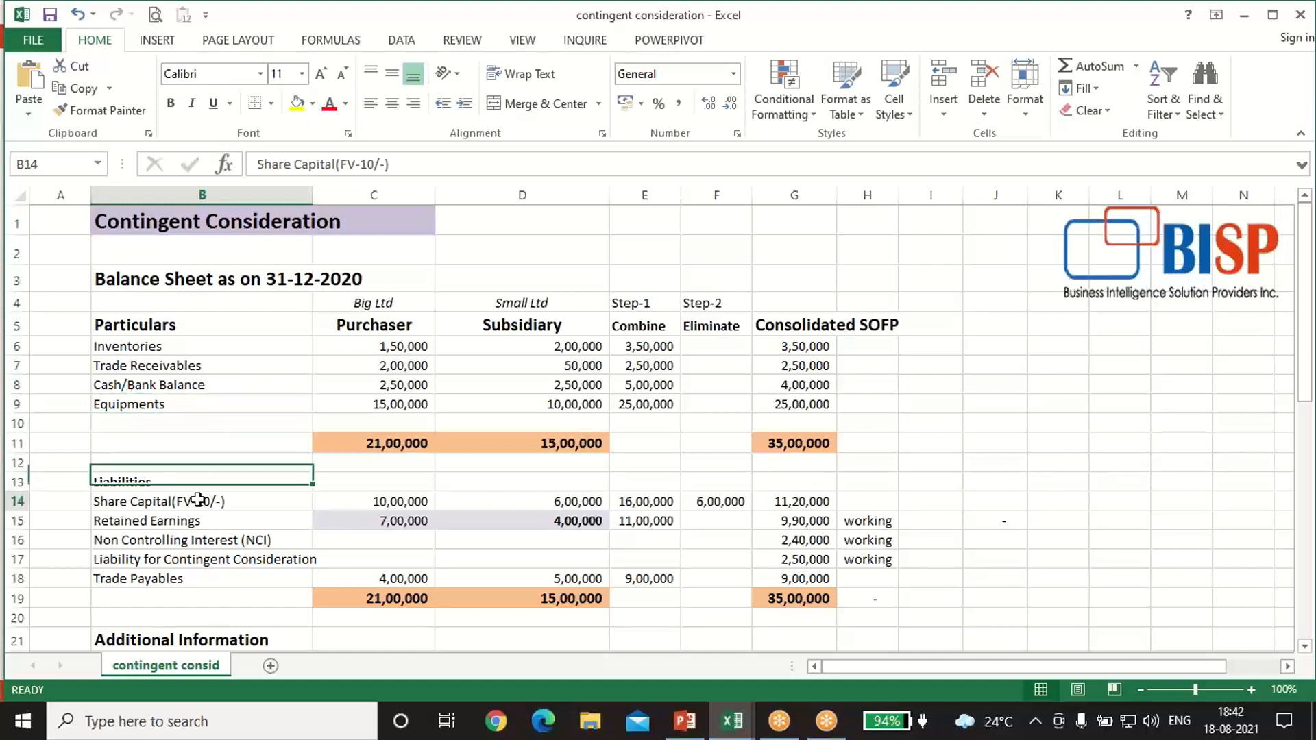
Step: Review the balance sheet liabilities and the Additional Information notes on the acquisition terms, contingent consideration and Small Ltd's share fair value
click(190, 521)
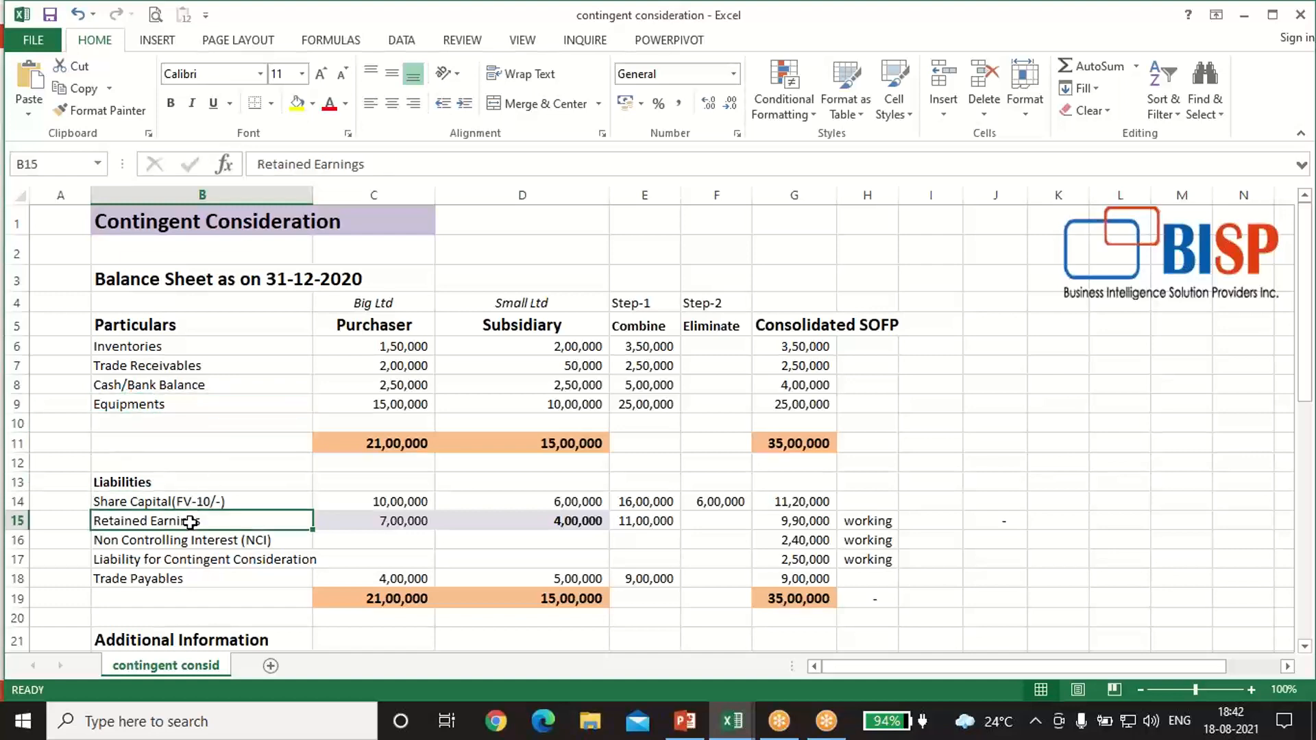
click(170, 578)
scroll(302, 358, down, 3)
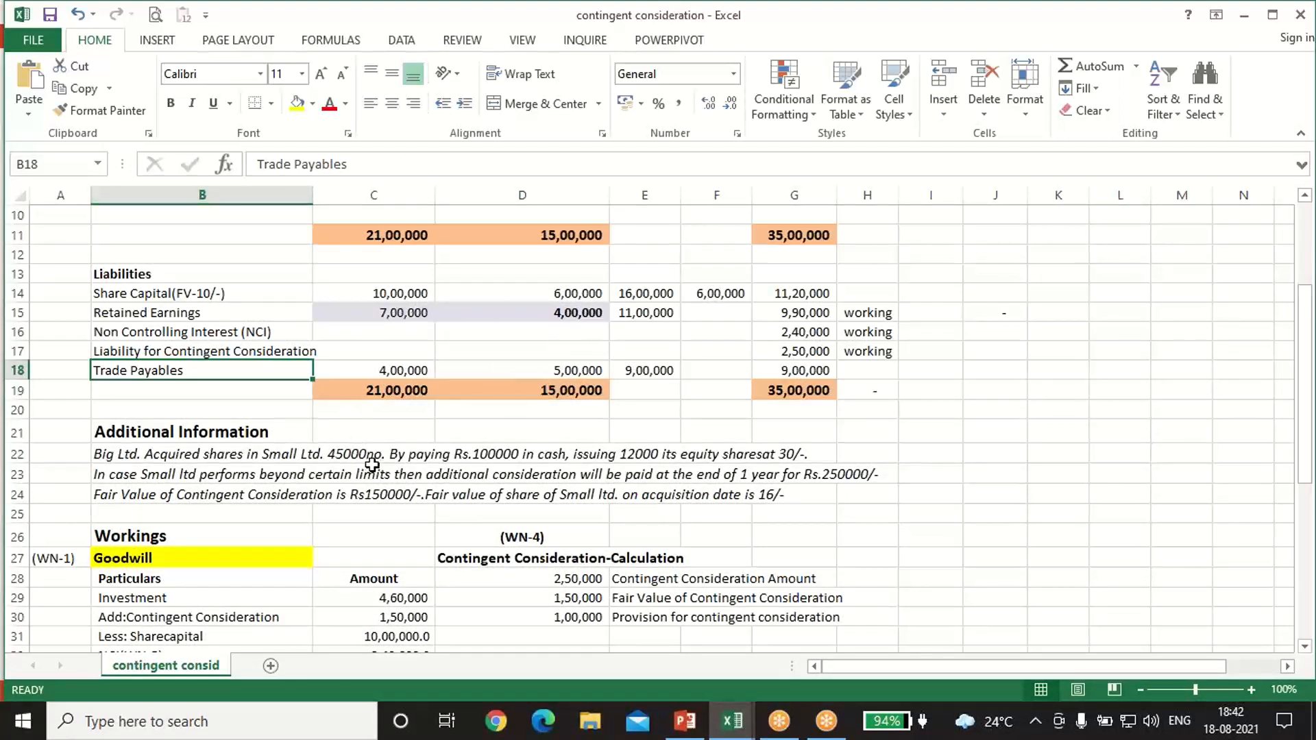
click(500, 455)
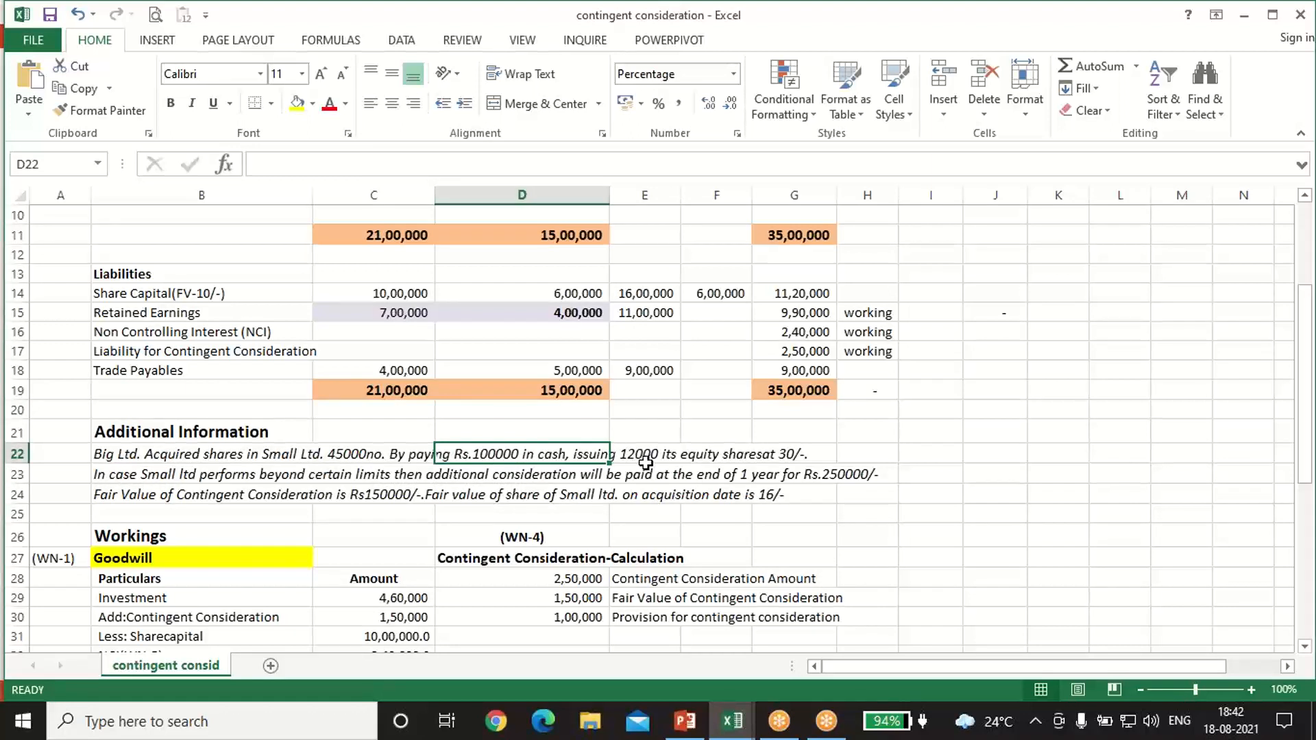
click(801, 449)
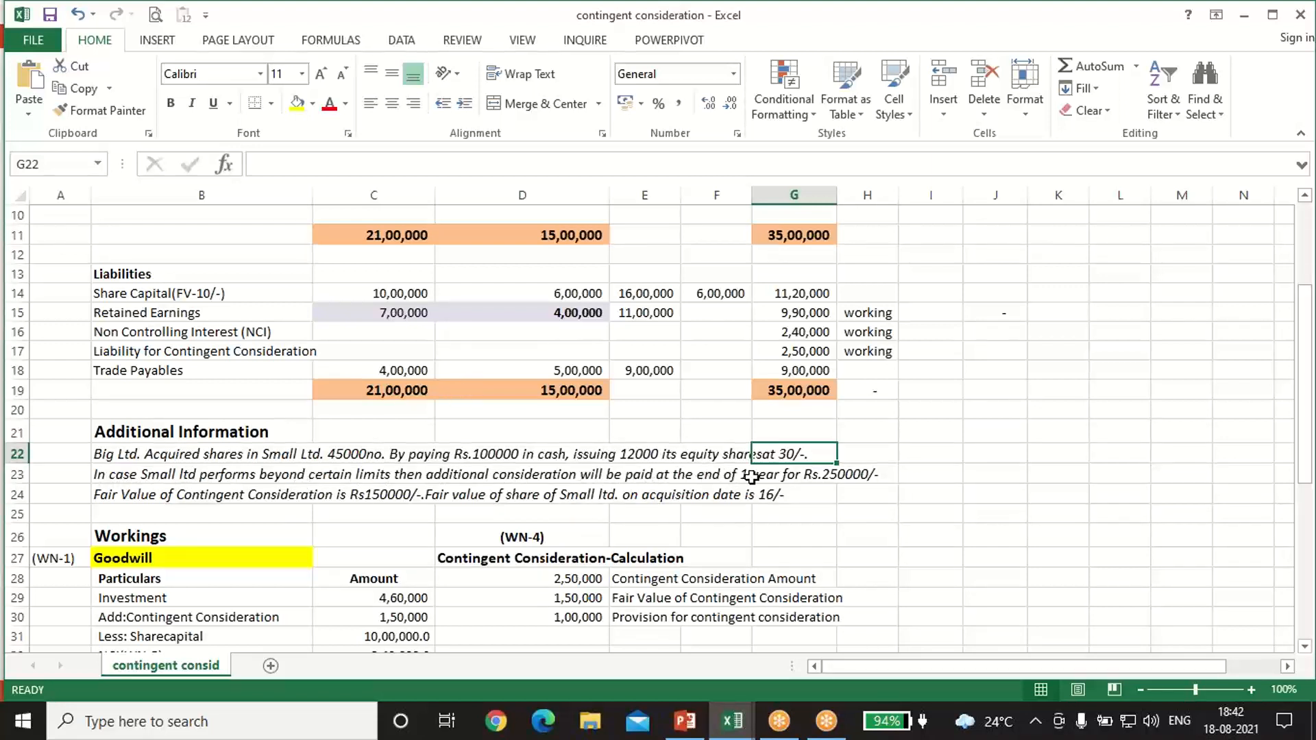
click(839, 474)
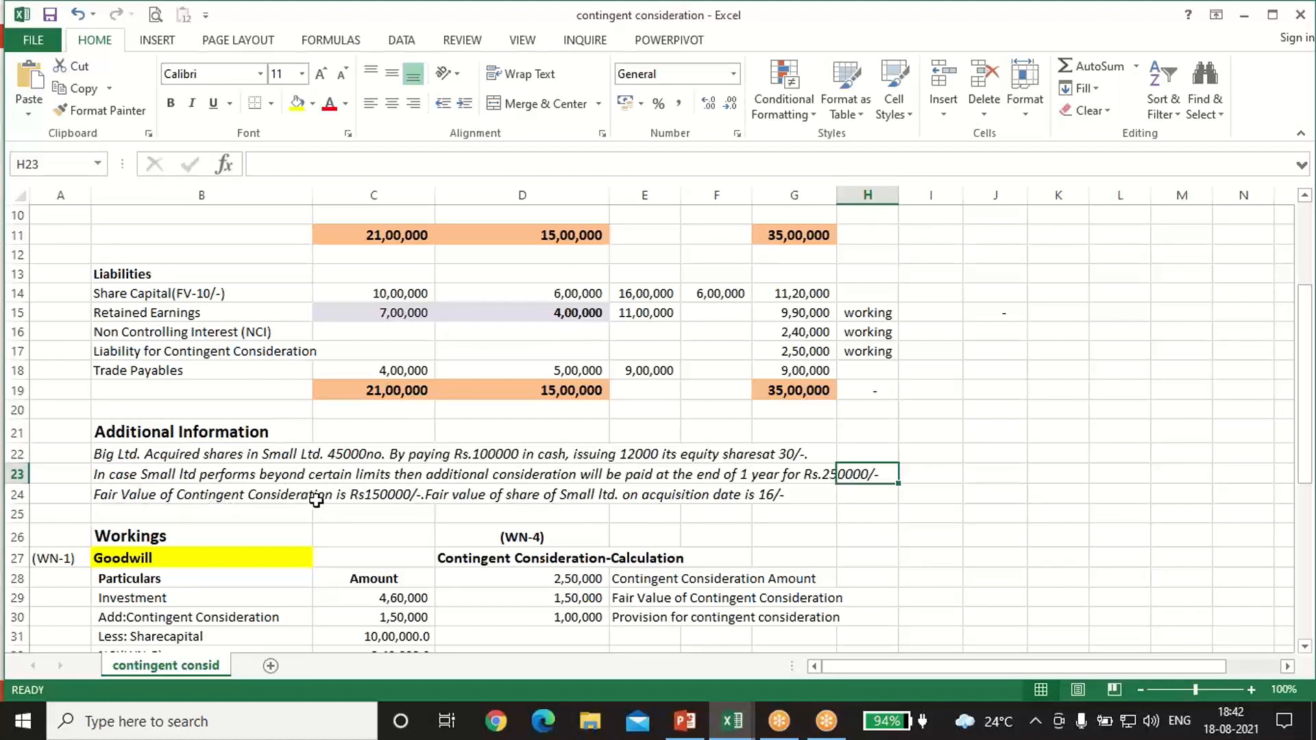
click(392, 498)
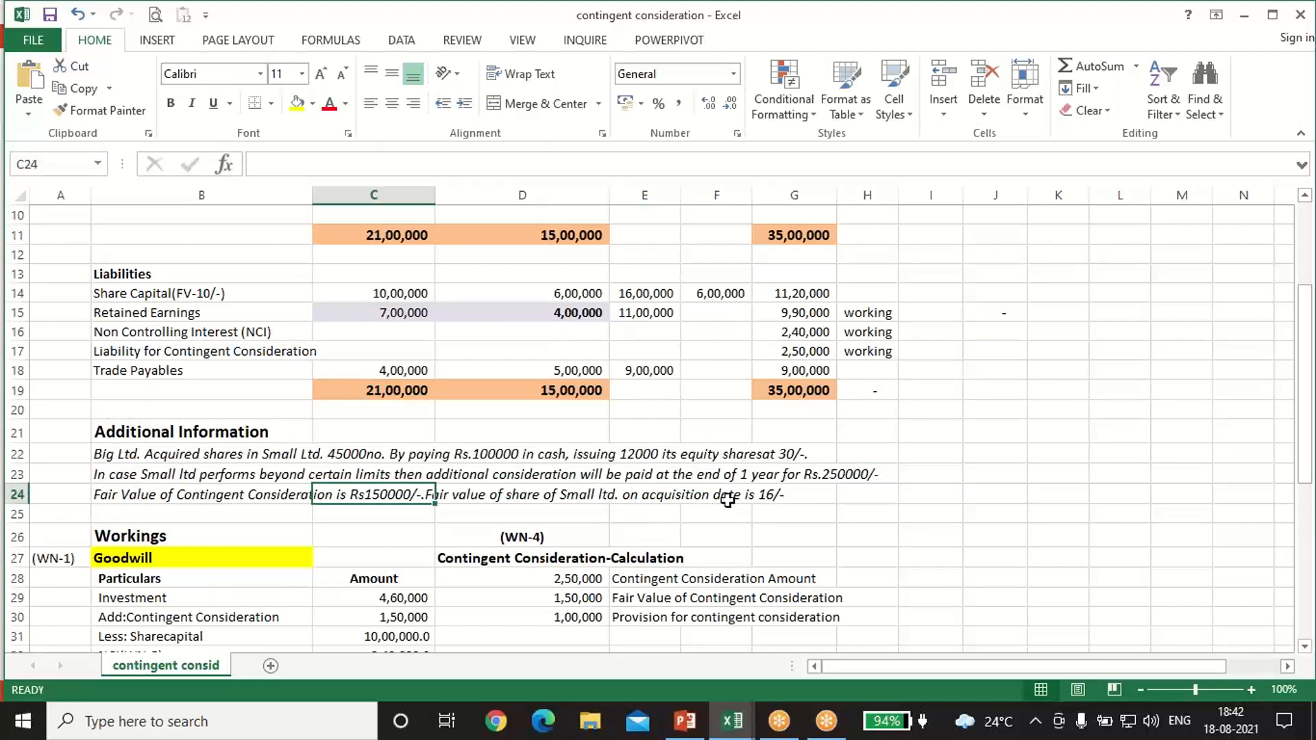
scroll(555, 273, up, 2)
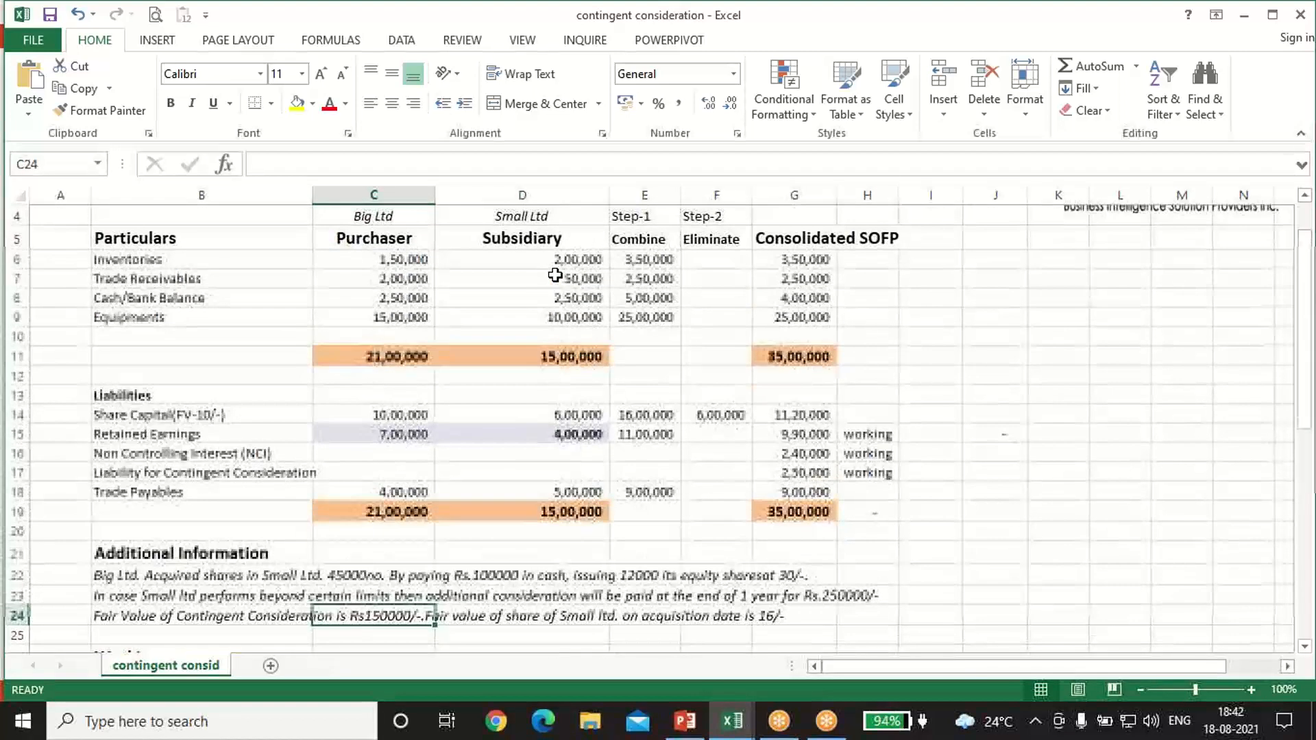
click(775, 612)
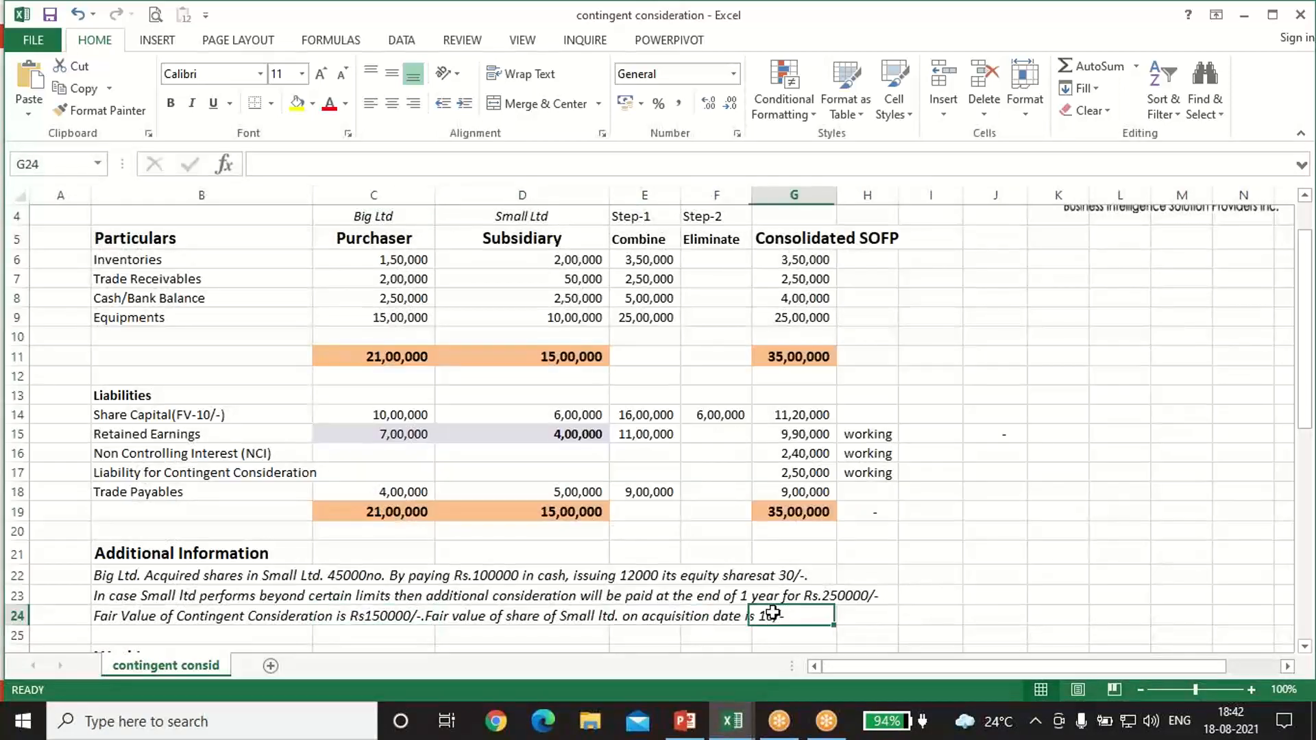
scroll(845, 619, down, 2)
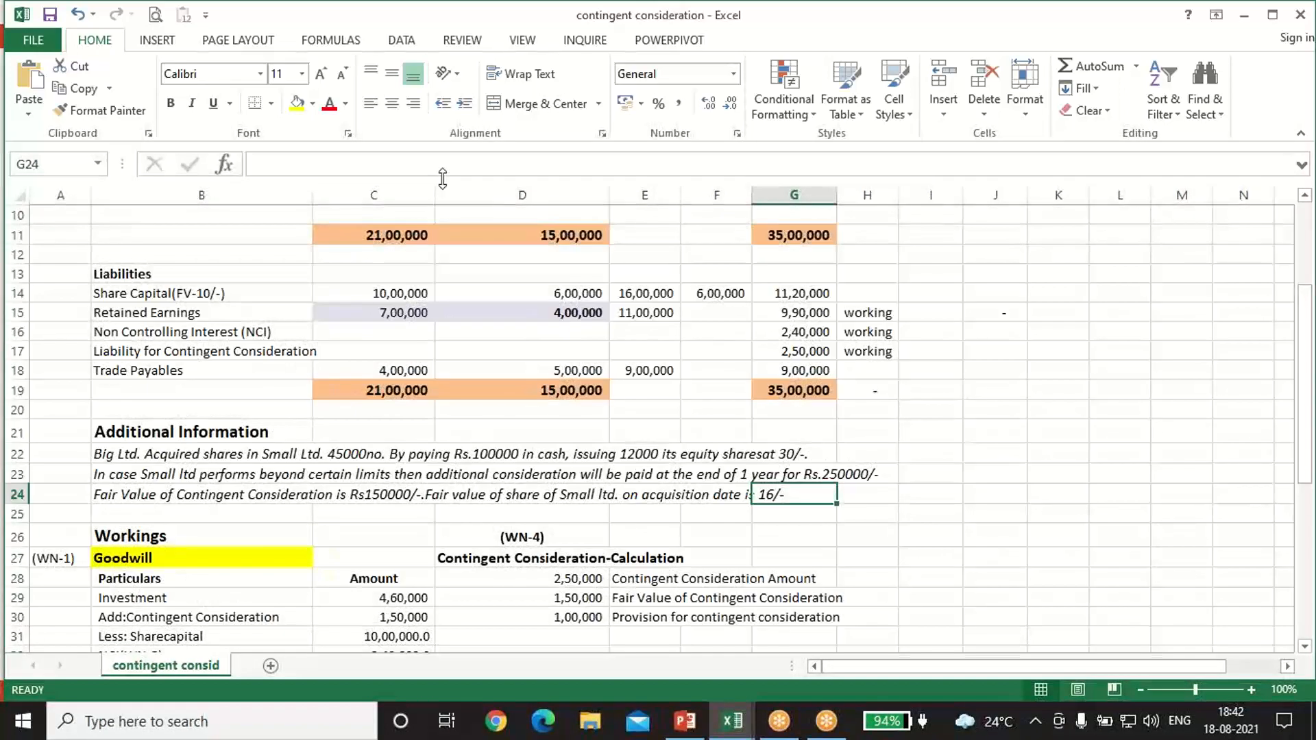
click(568, 291)
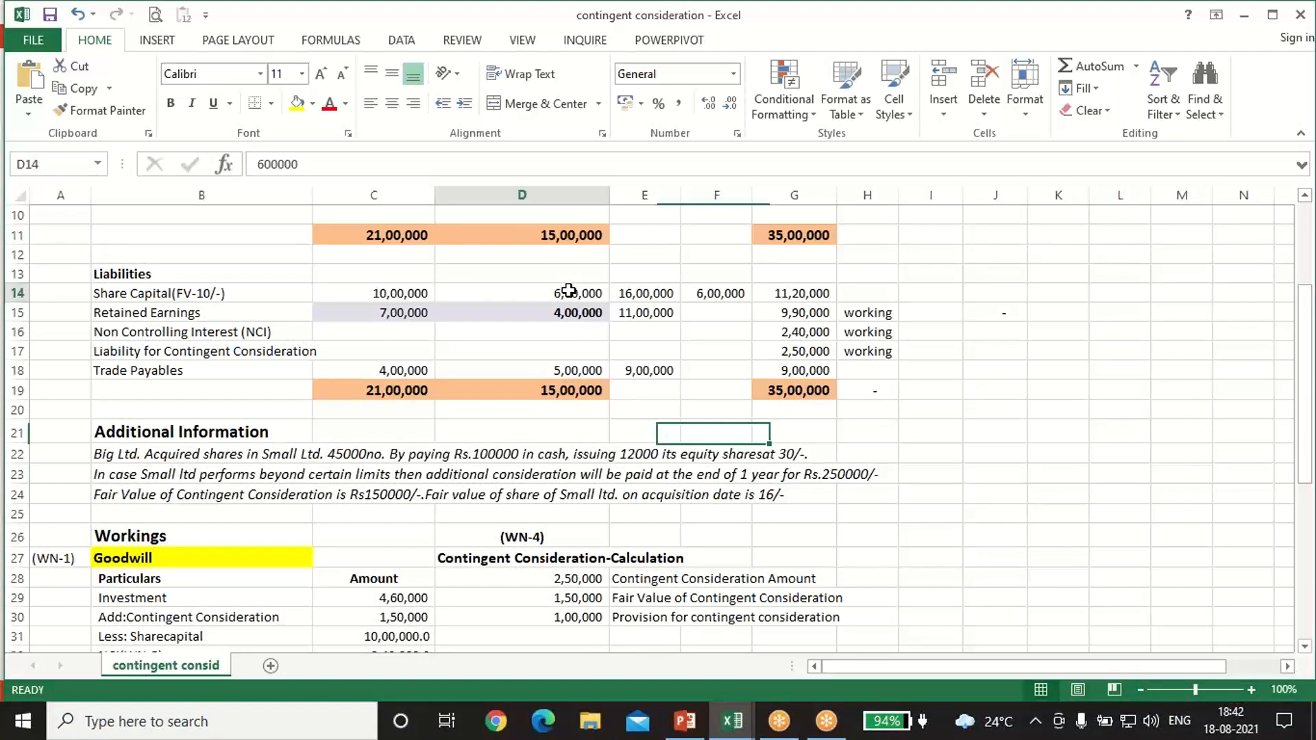
click(758, 494)
scroll(912, 512, down, 1)
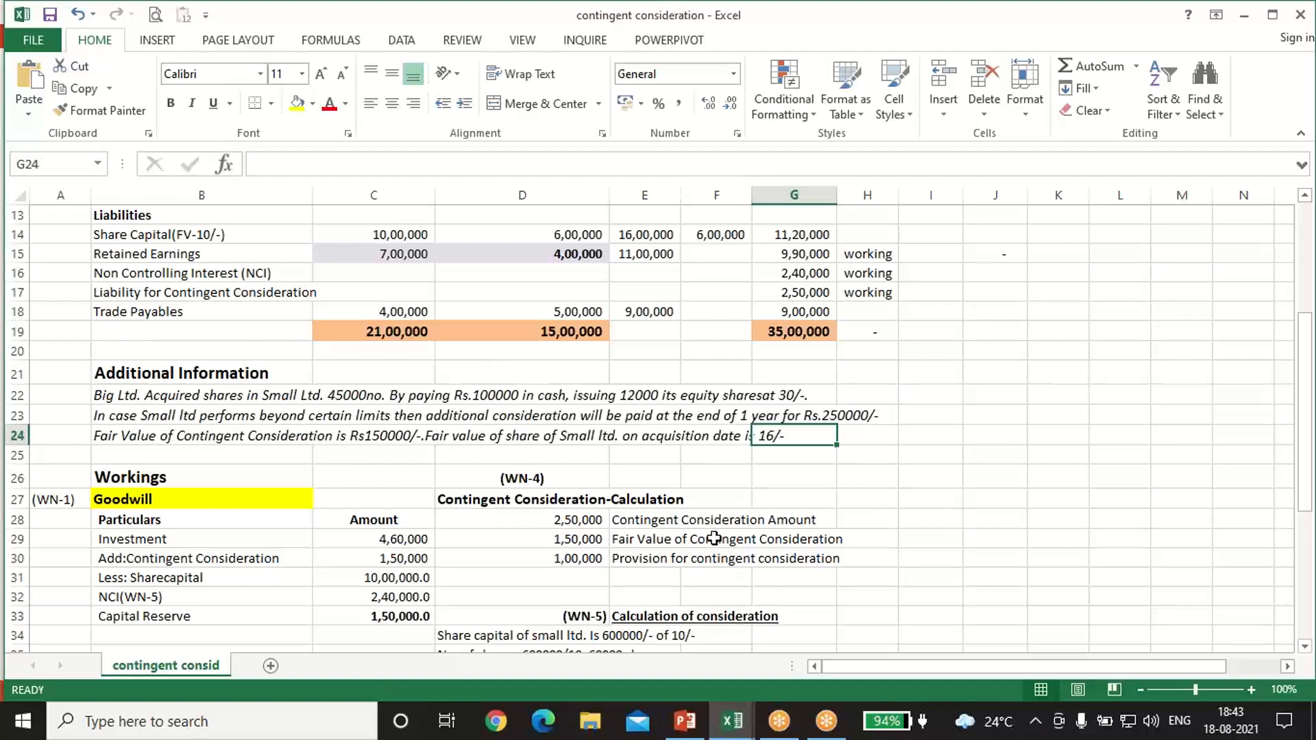
scroll(714, 538, down, 2)
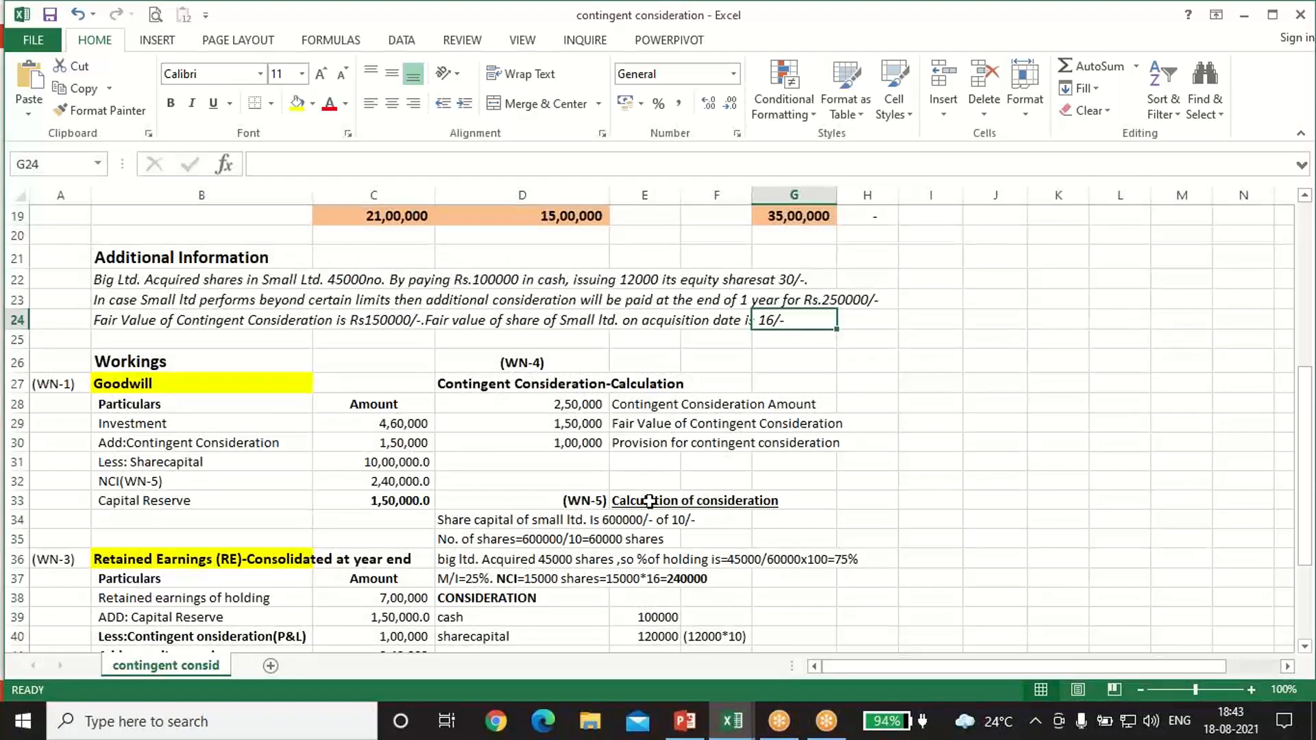
Step: Trace Big Ltd's holding percentage from the acquired shares note and Small Ltd's share capital to the share calculations in WN-5
click(338, 276)
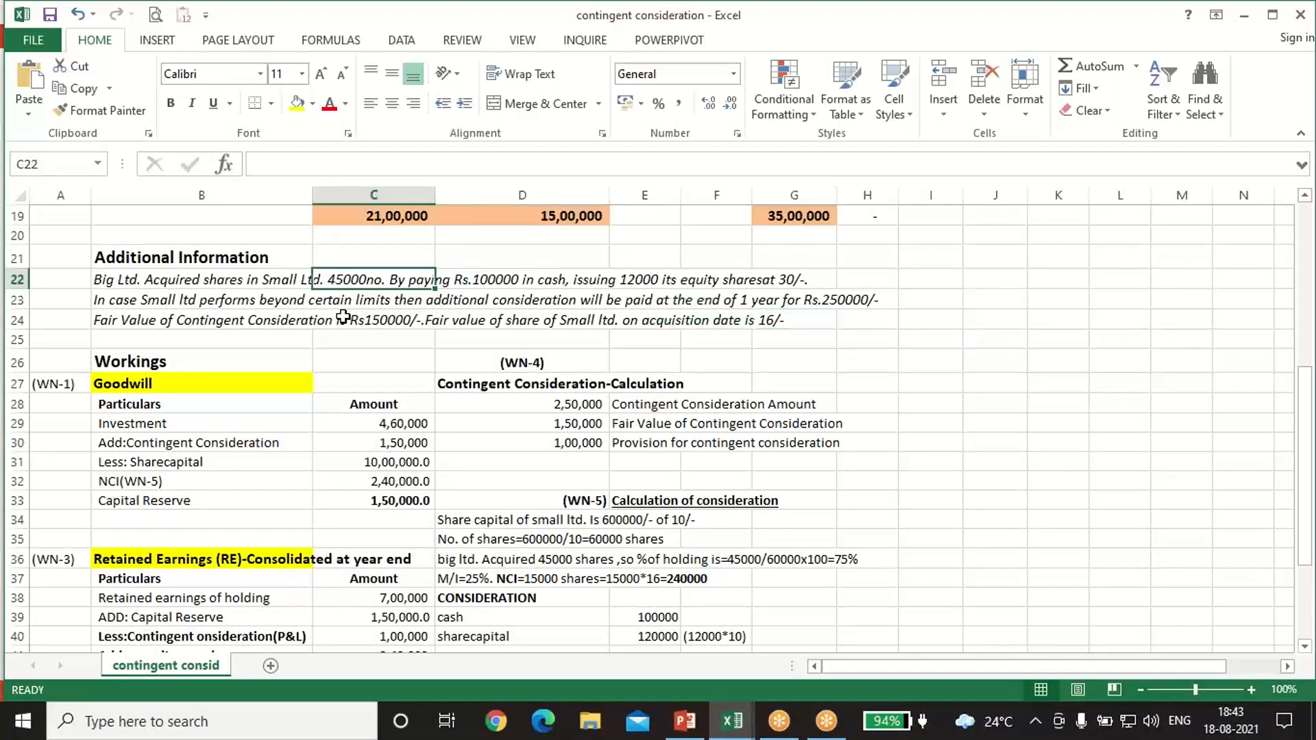
scroll(416, 391, up, 3)
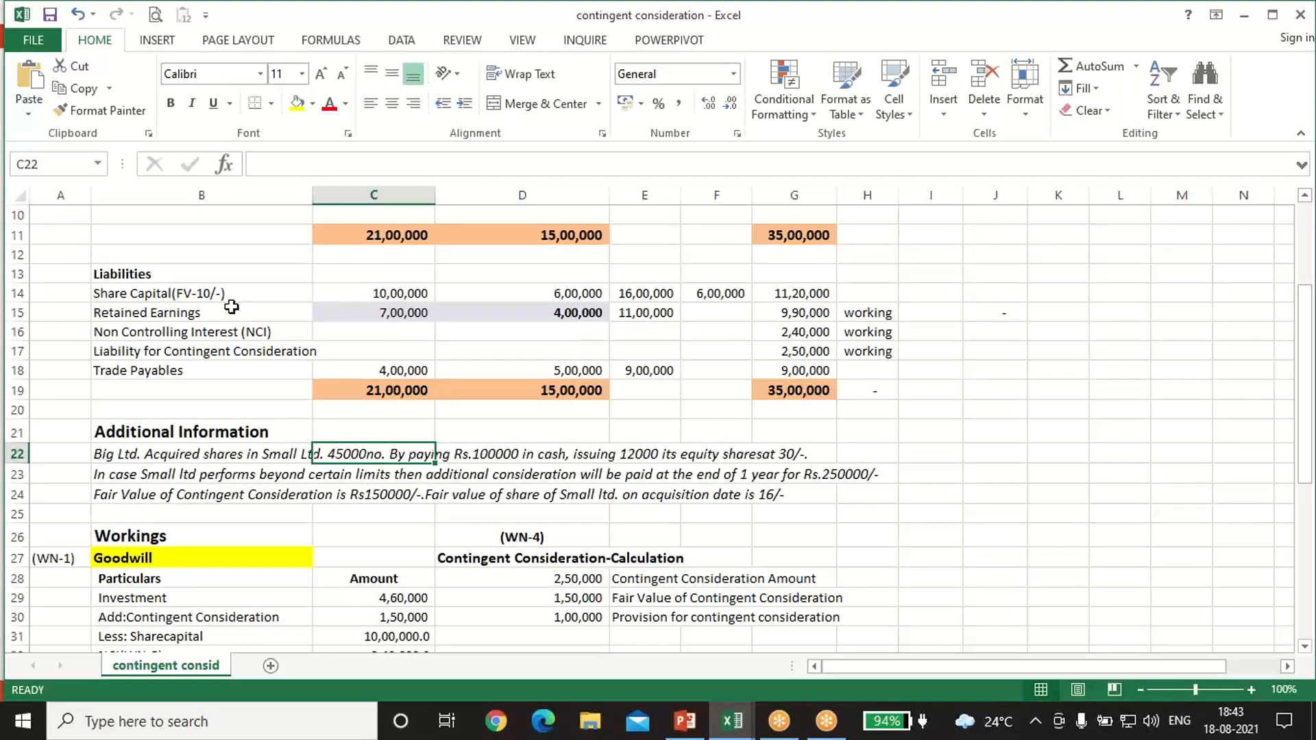
click(550, 296)
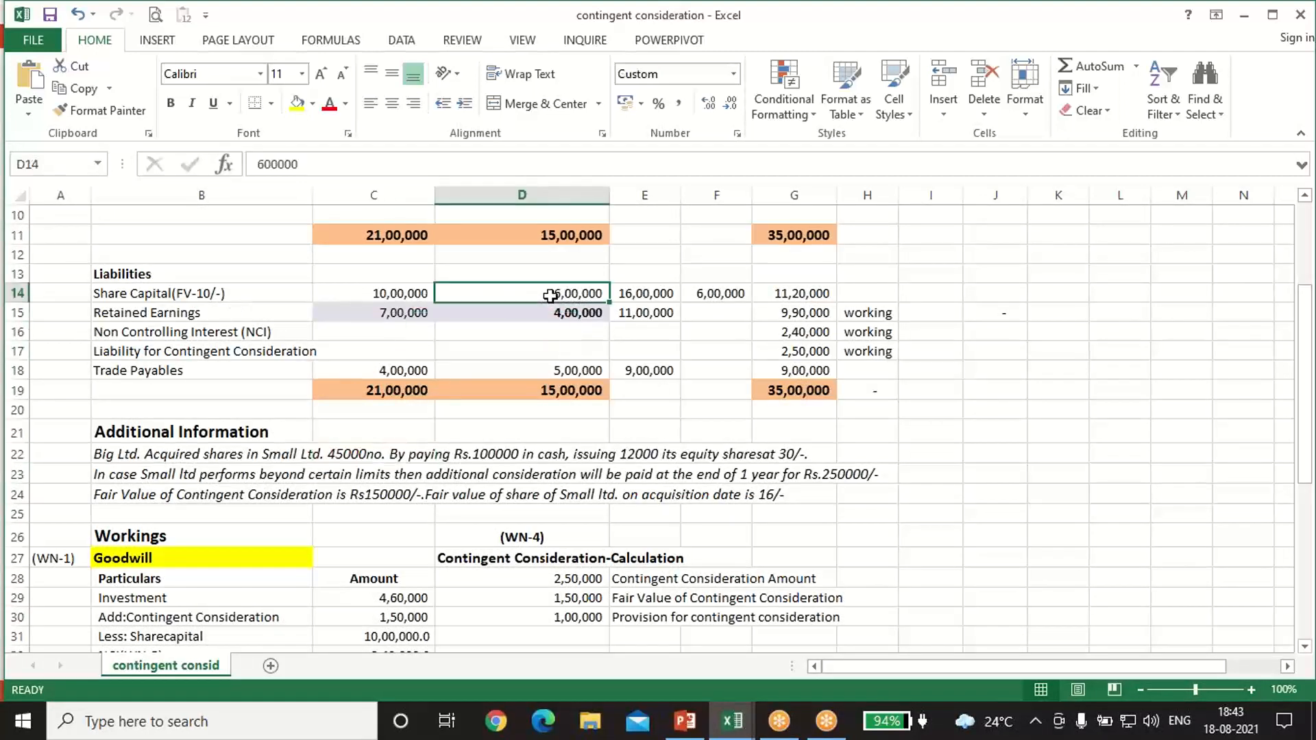
click(200, 290)
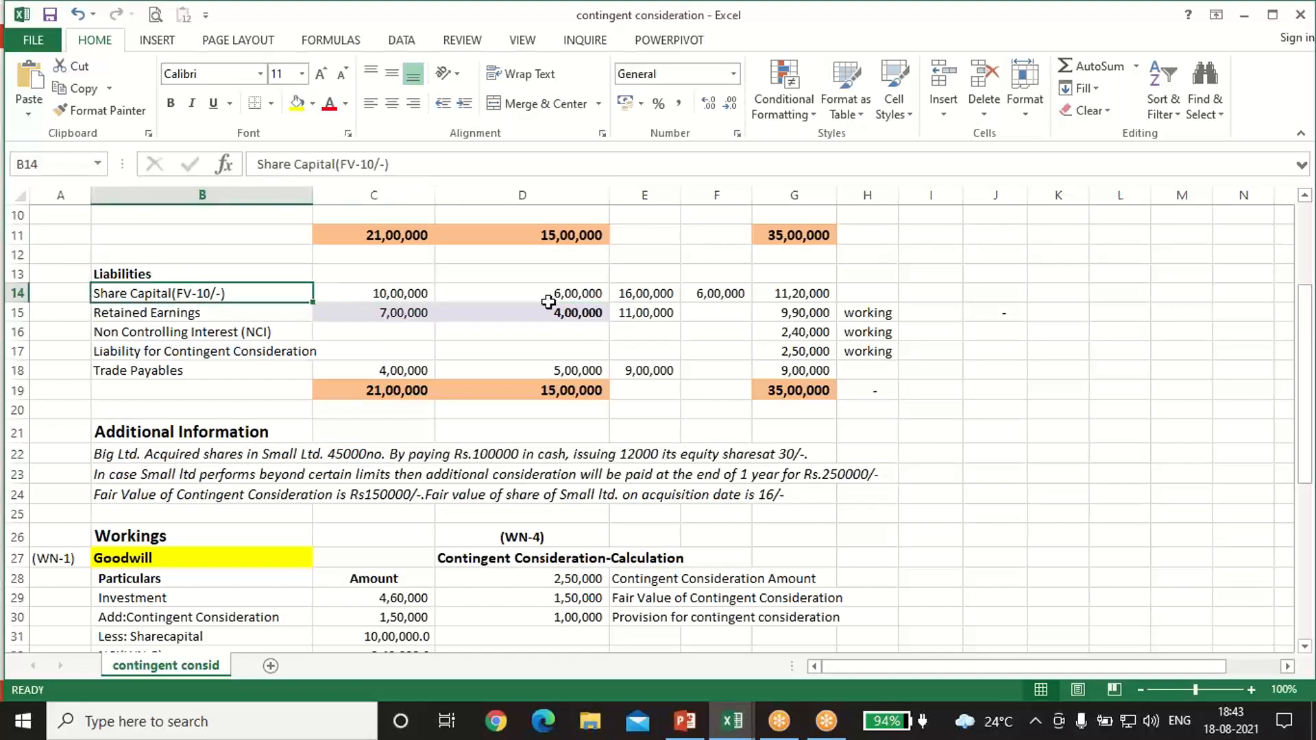
scroll(532, 379, down, 3)
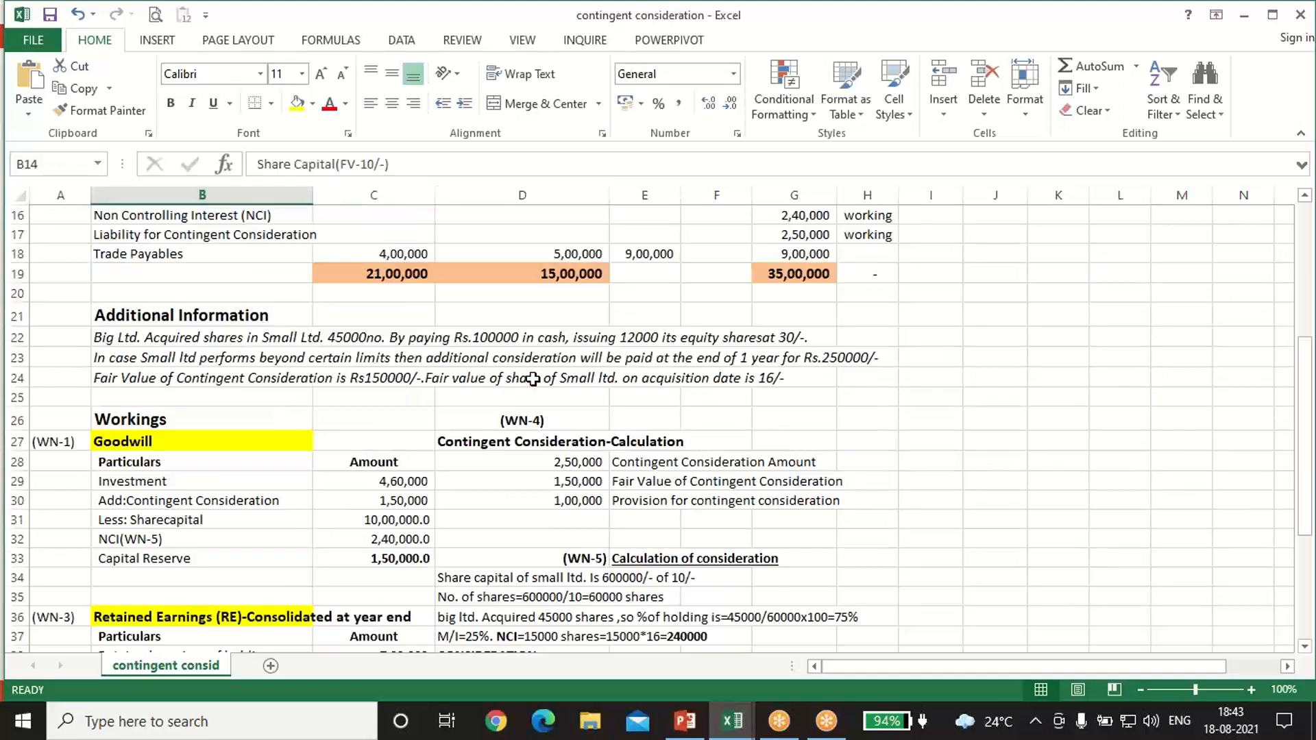
double_click(619, 540)
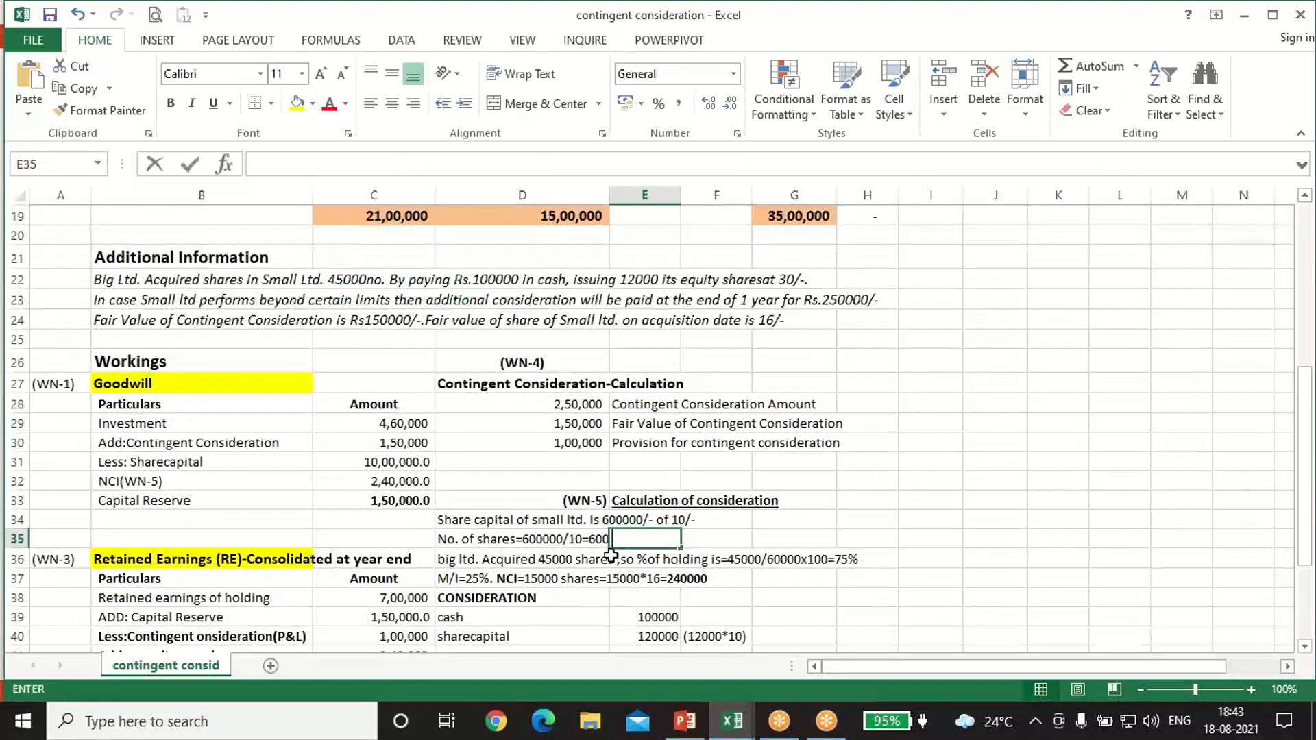
click(716, 548)
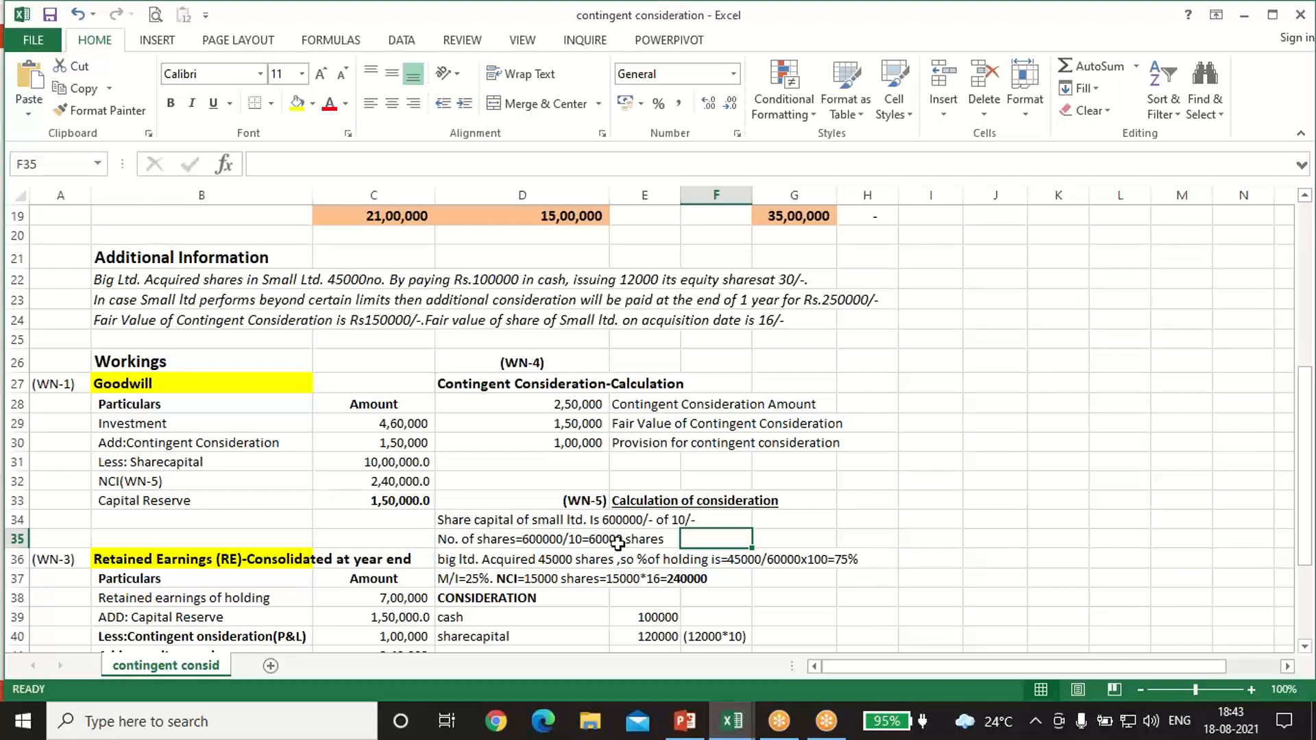
click(554, 560)
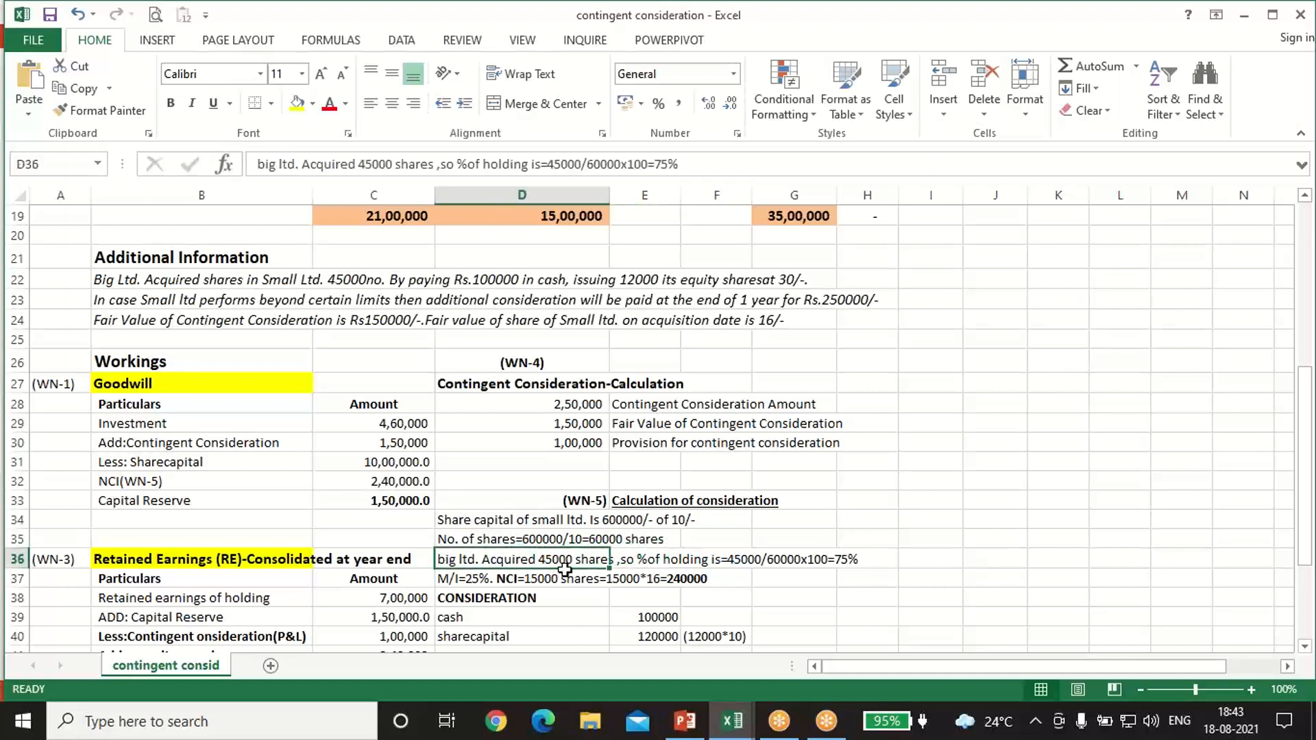
click(843, 559)
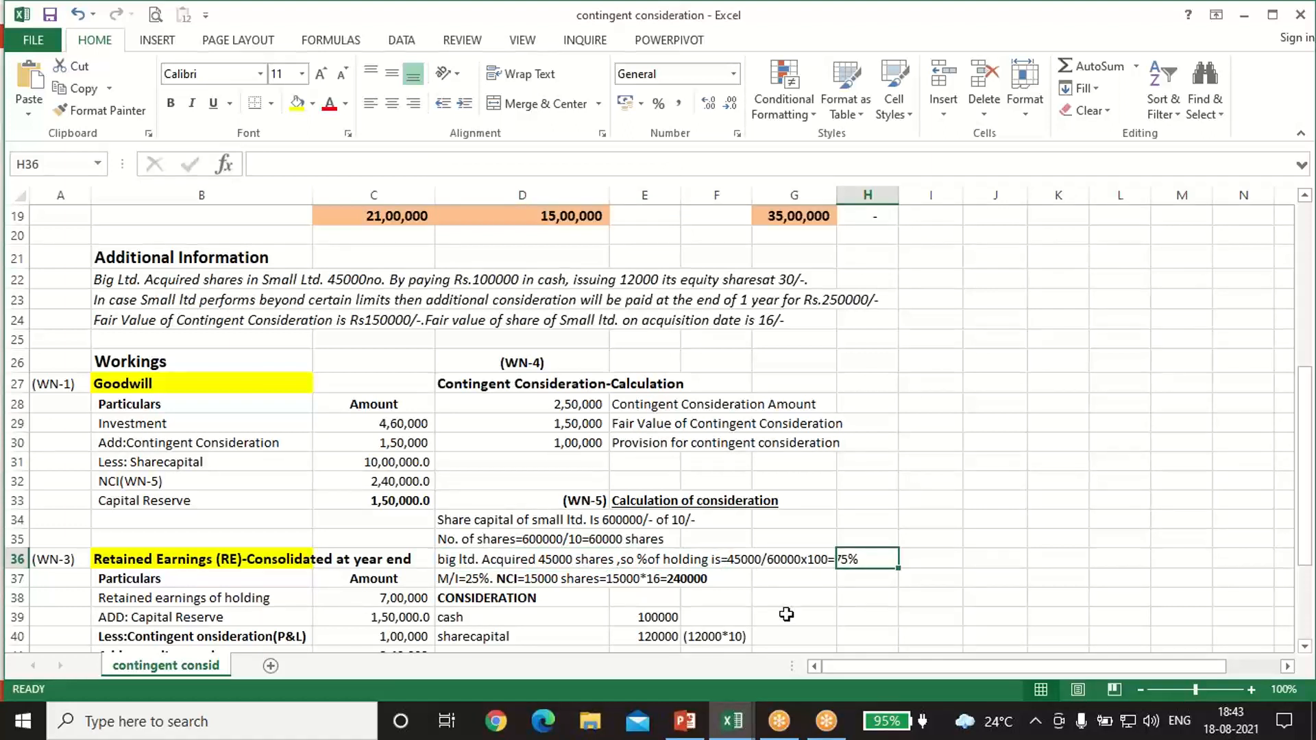
Step: Examine the non-controlling interest calculation in WN-5 against the share fair value note and the share capital amount in WN-2
click(472, 578)
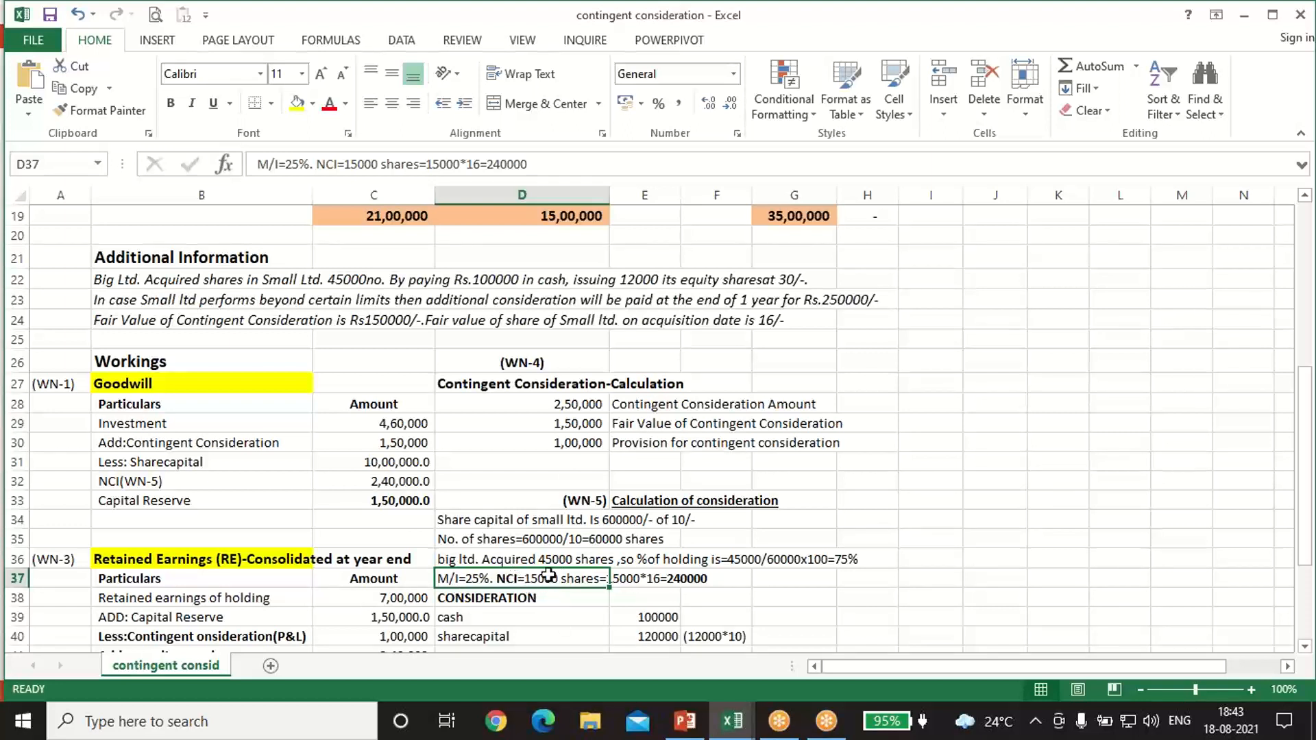
click(595, 540)
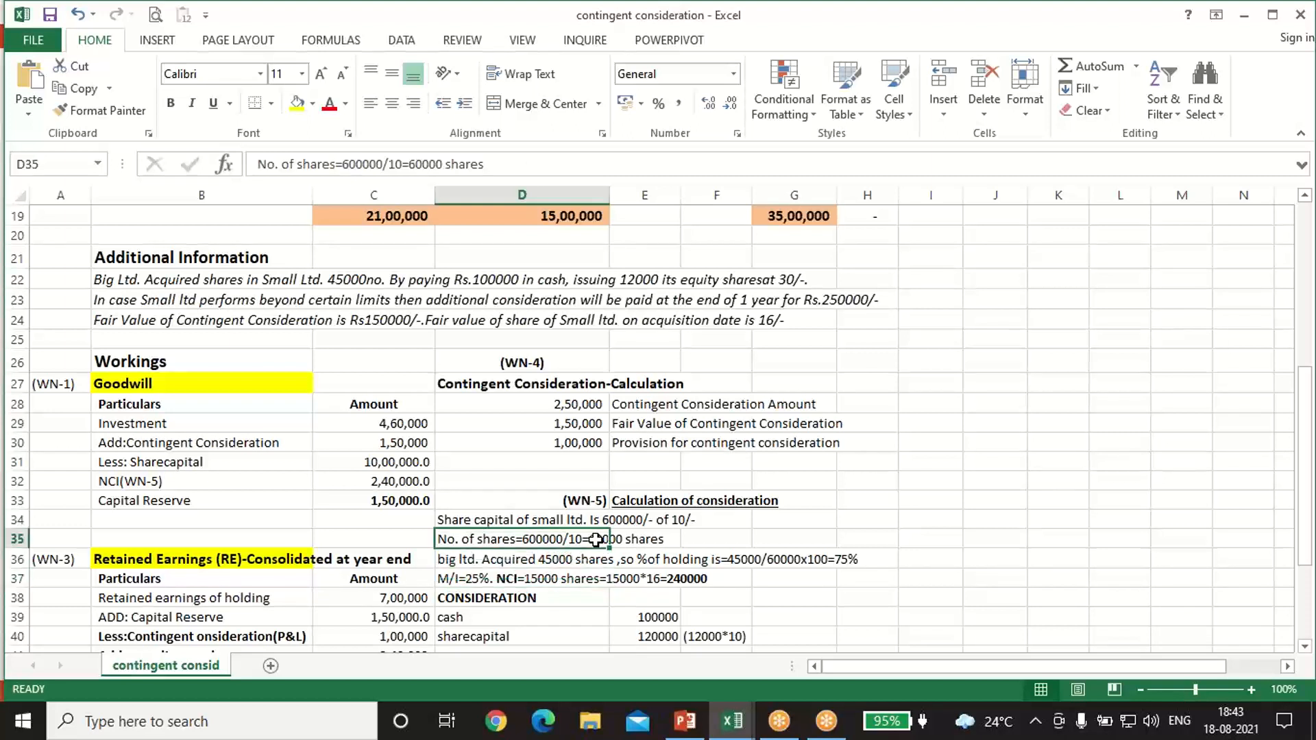
click(546, 556)
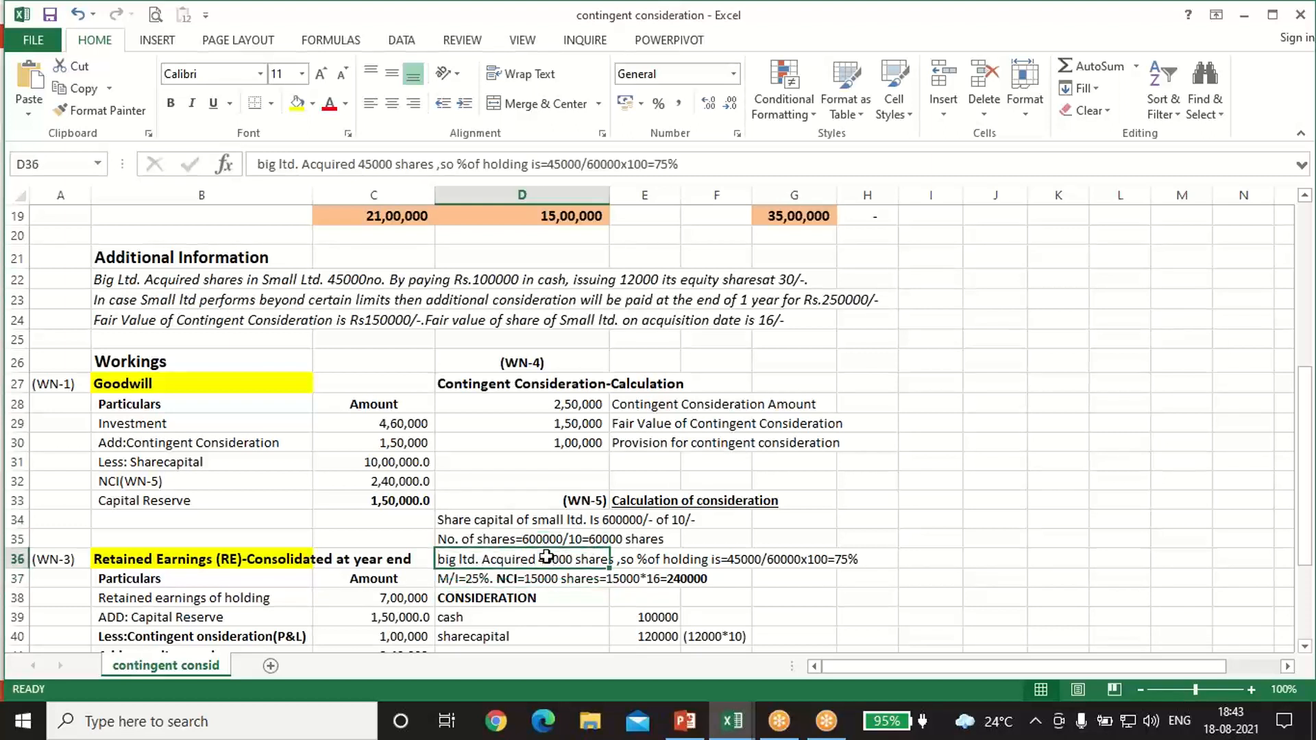
click(541, 578)
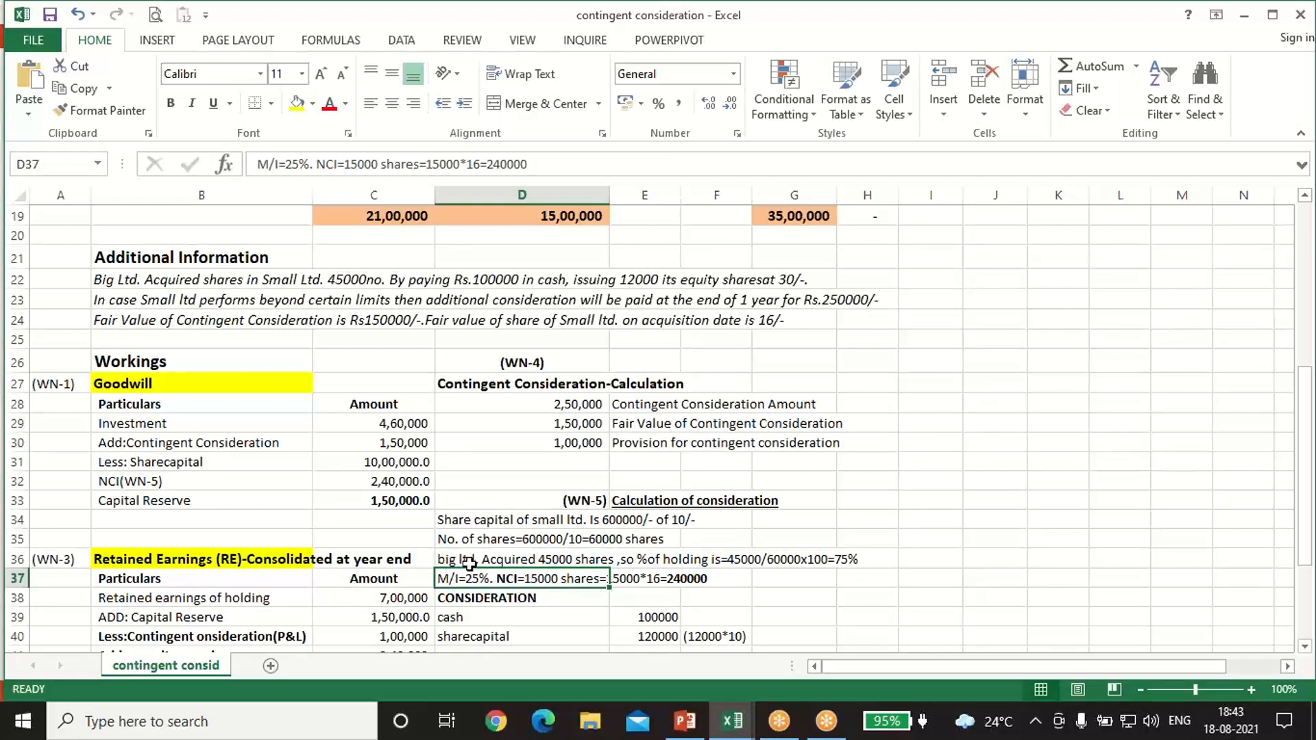
click(765, 321)
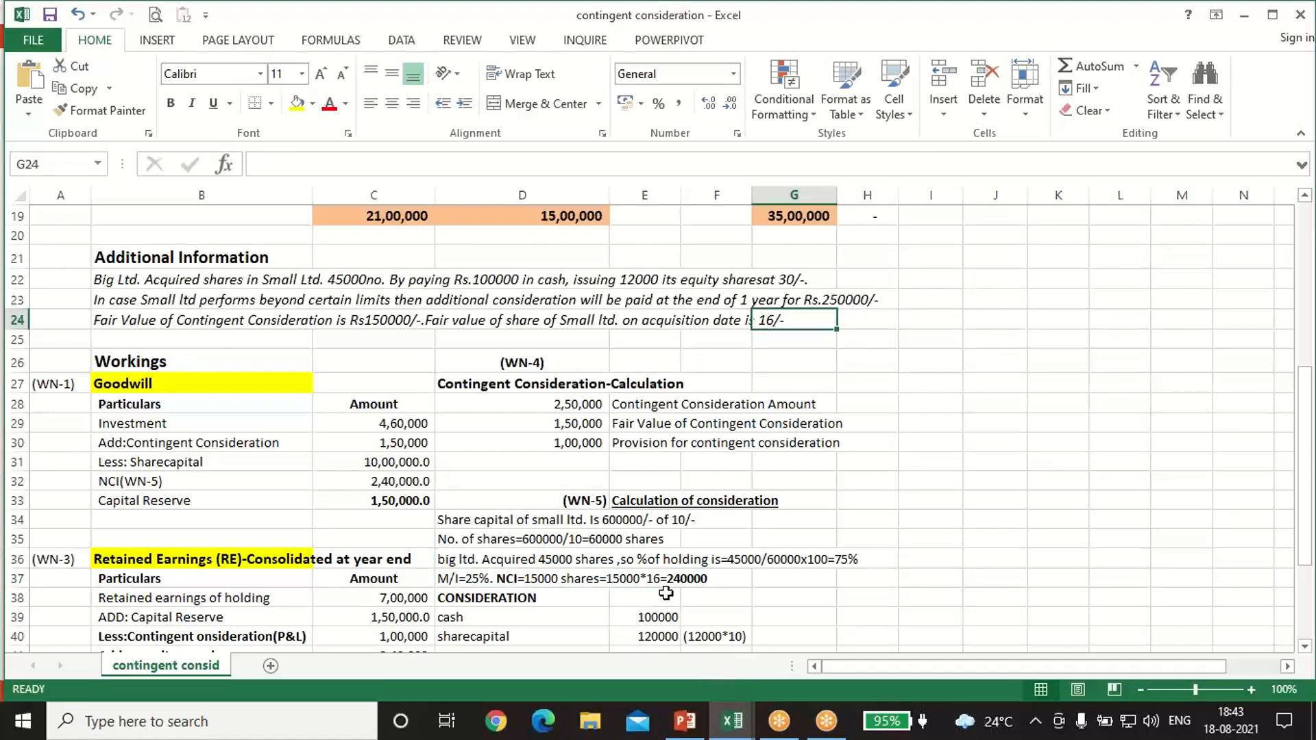
click(688, 576)
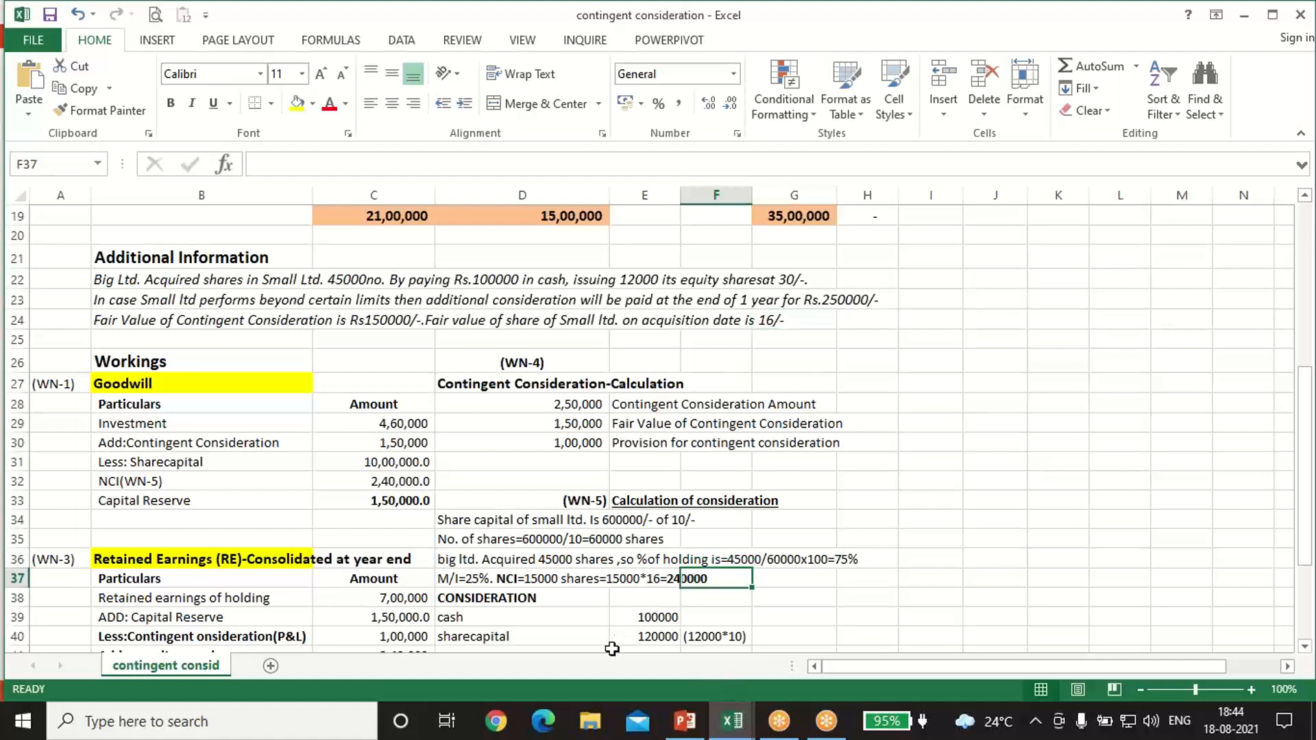
scroll(612, 648, down, 3)
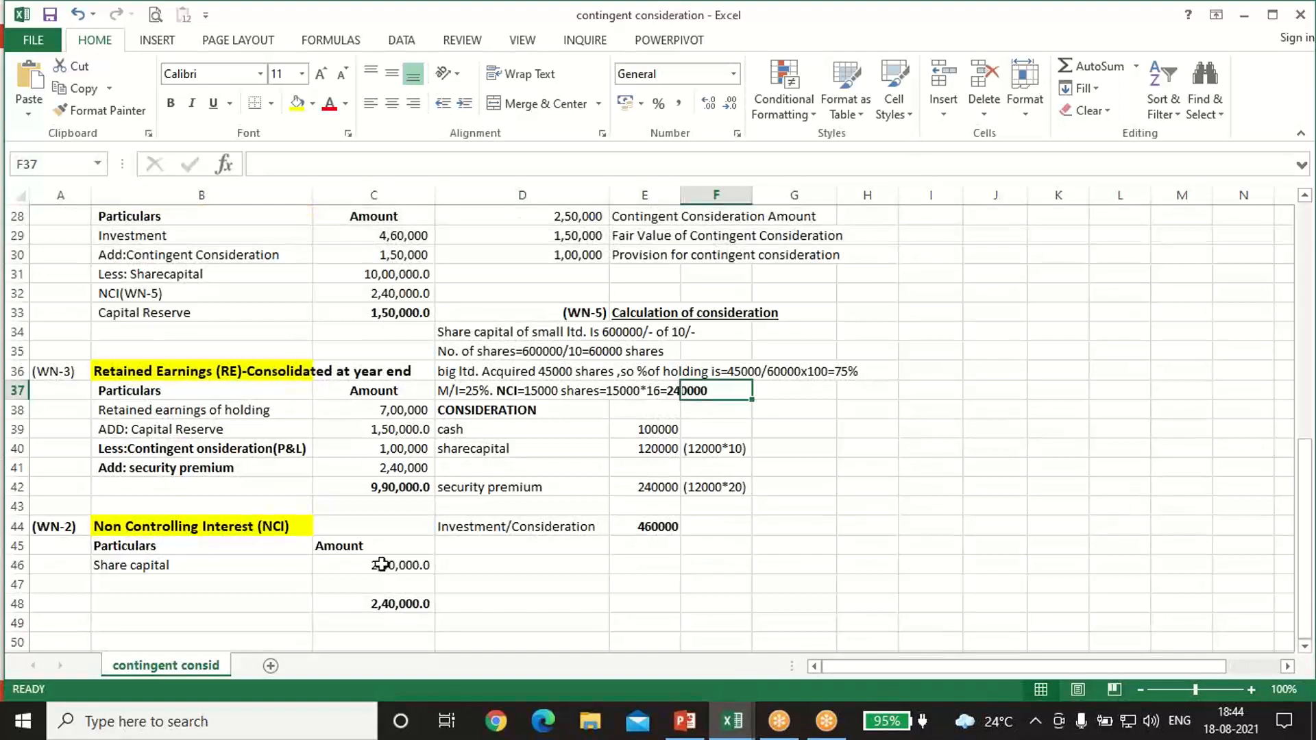
click(382, 564)
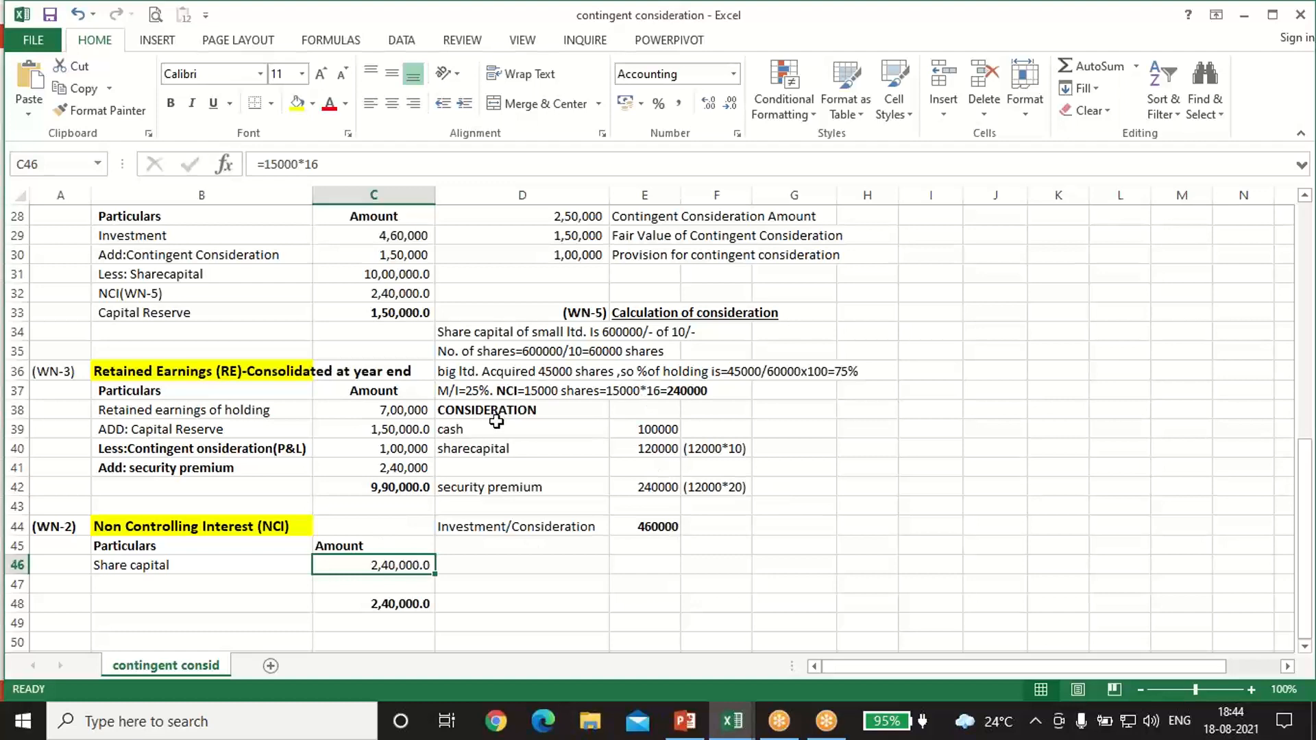
Step: Check the cash component of the consideration in WN-5 against the acquisition terms in the Additional Information
scroll(512, 451, up, 1)
scroll(512, 450, up, 1)
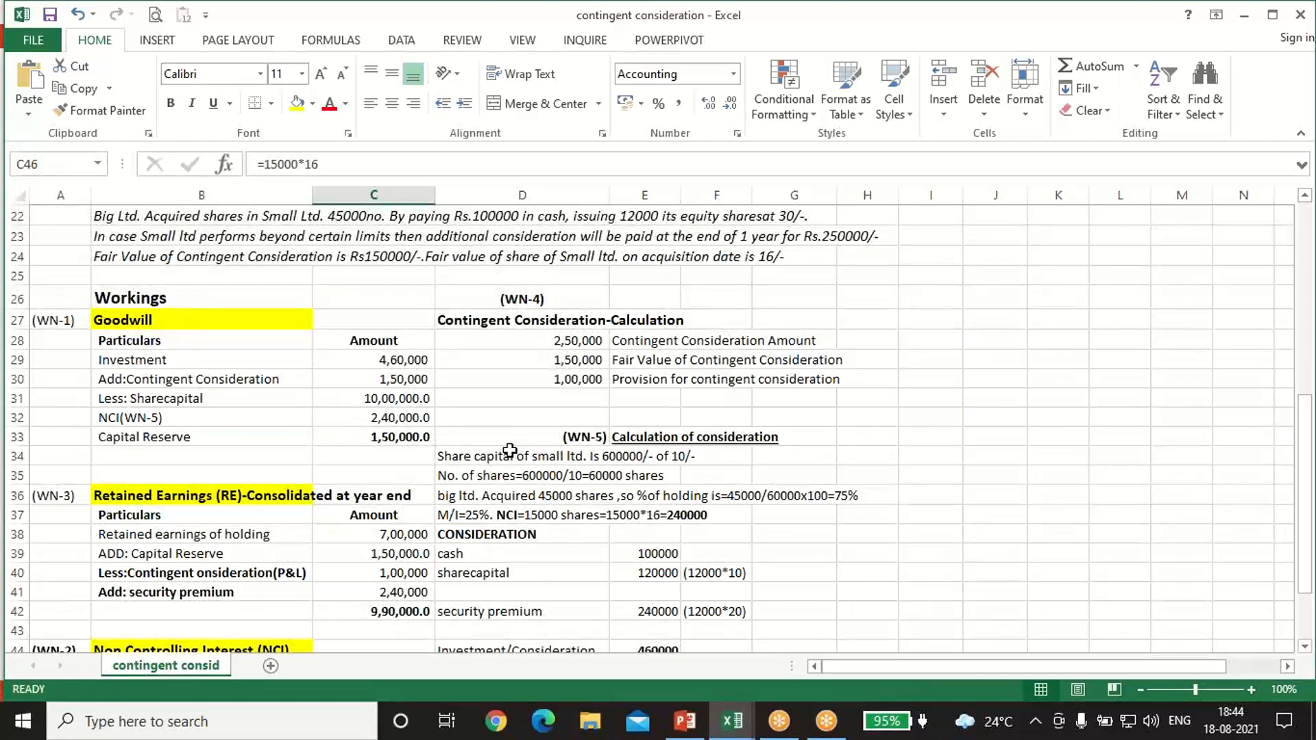
click(485, 551)
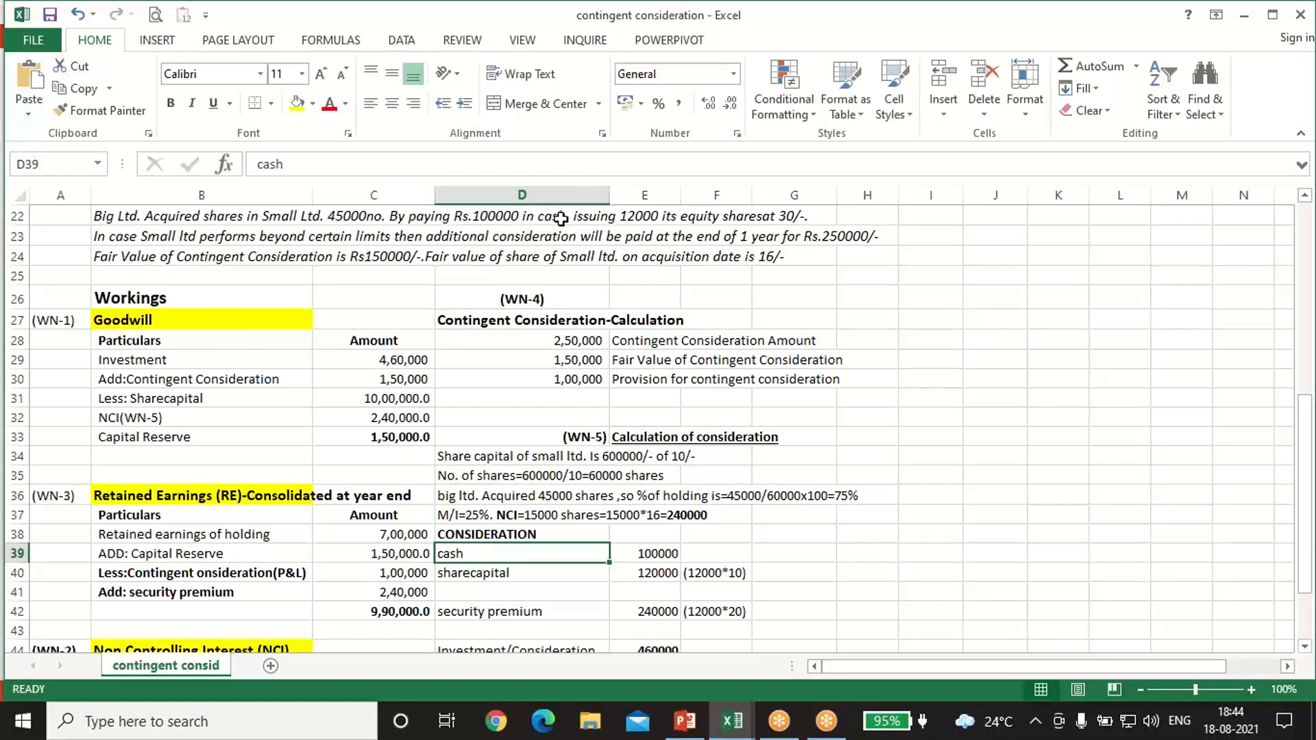
click(660, 546)
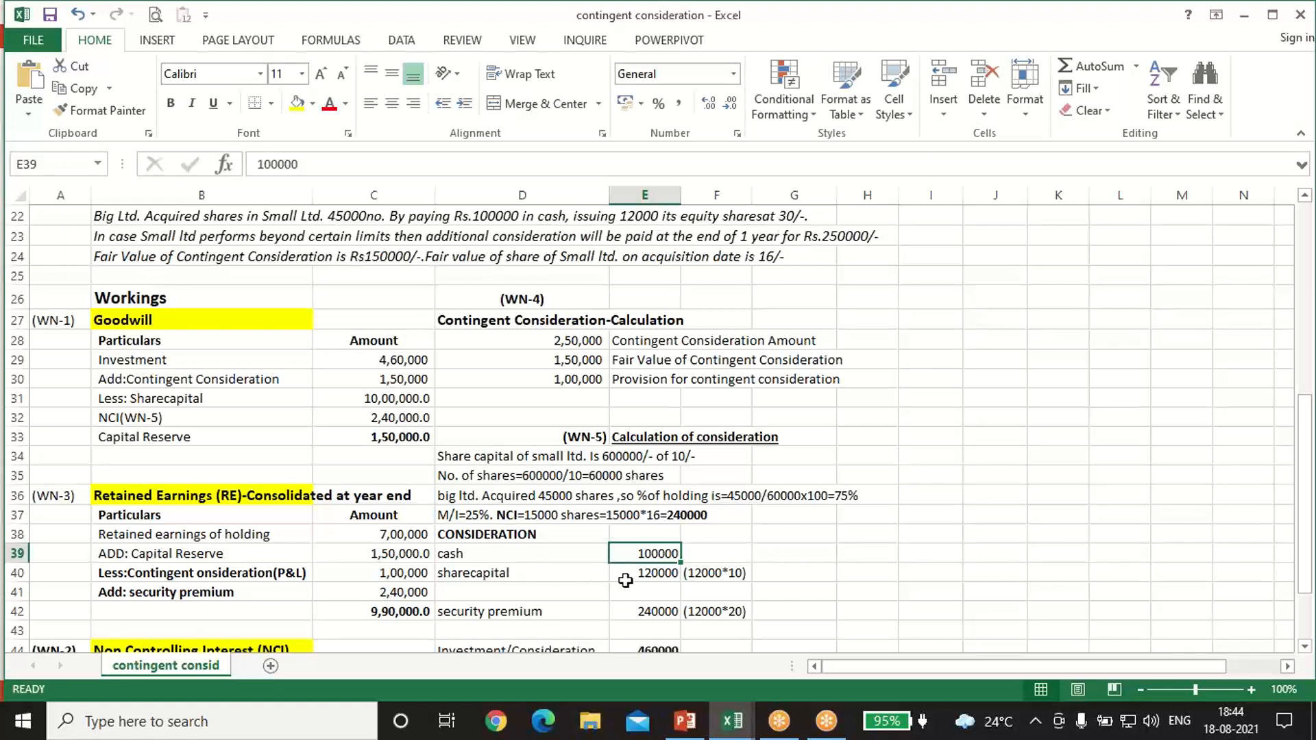
Step: Examine the share capital and security premium components in WN-5 and the formula totalling the Investment/Consideration
click(508, 573)
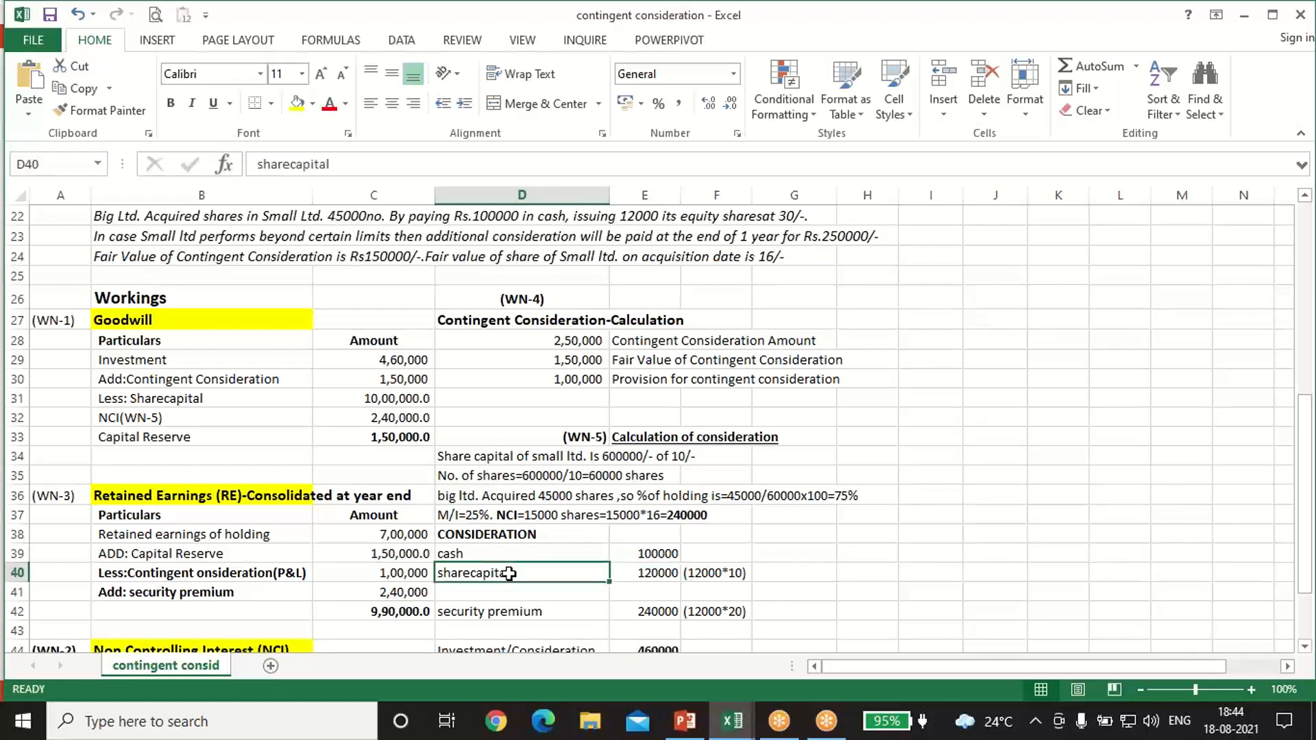
click(662, 571)
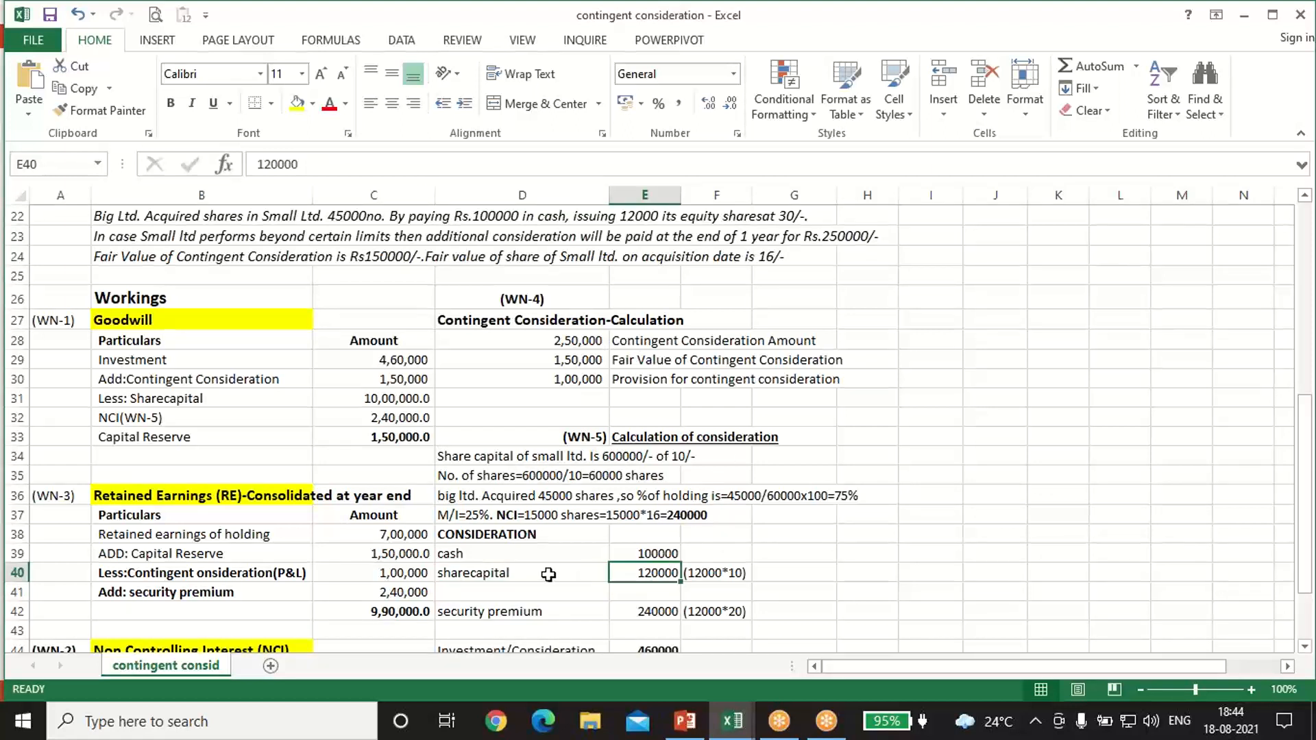
click(519, 569)
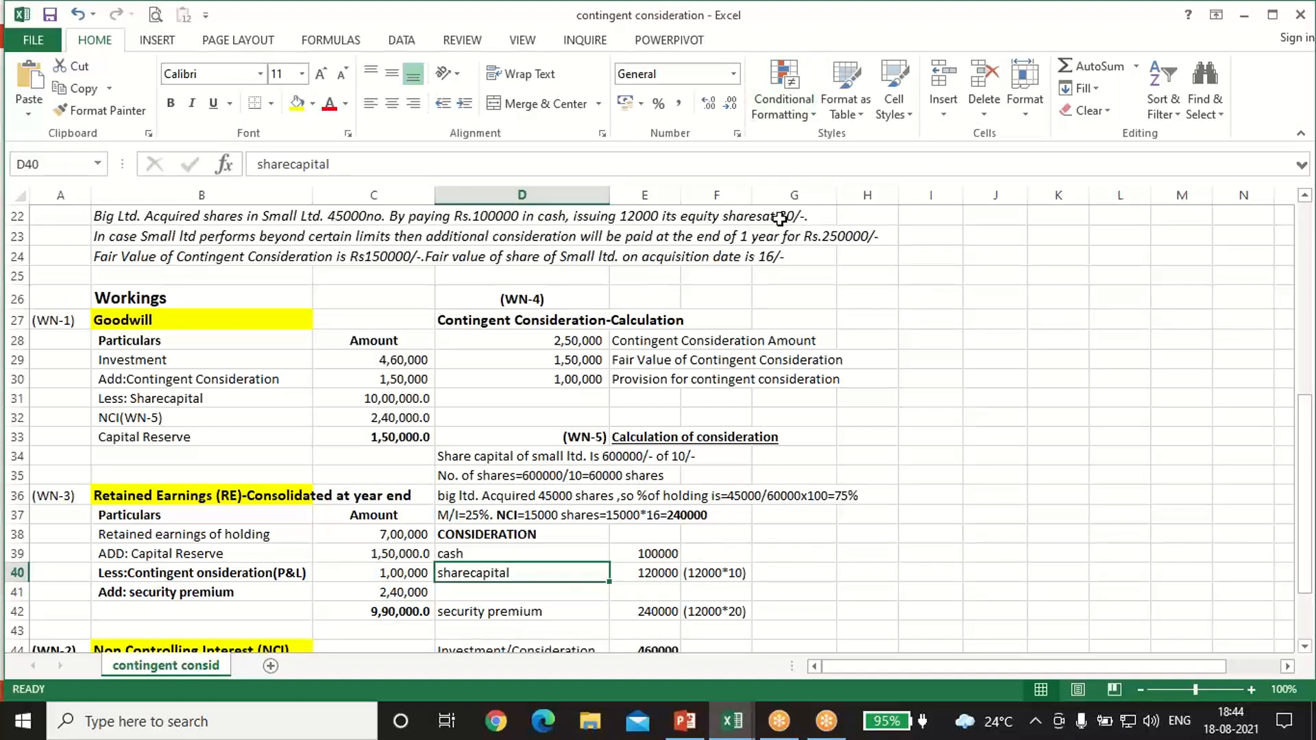
click(555, 605)
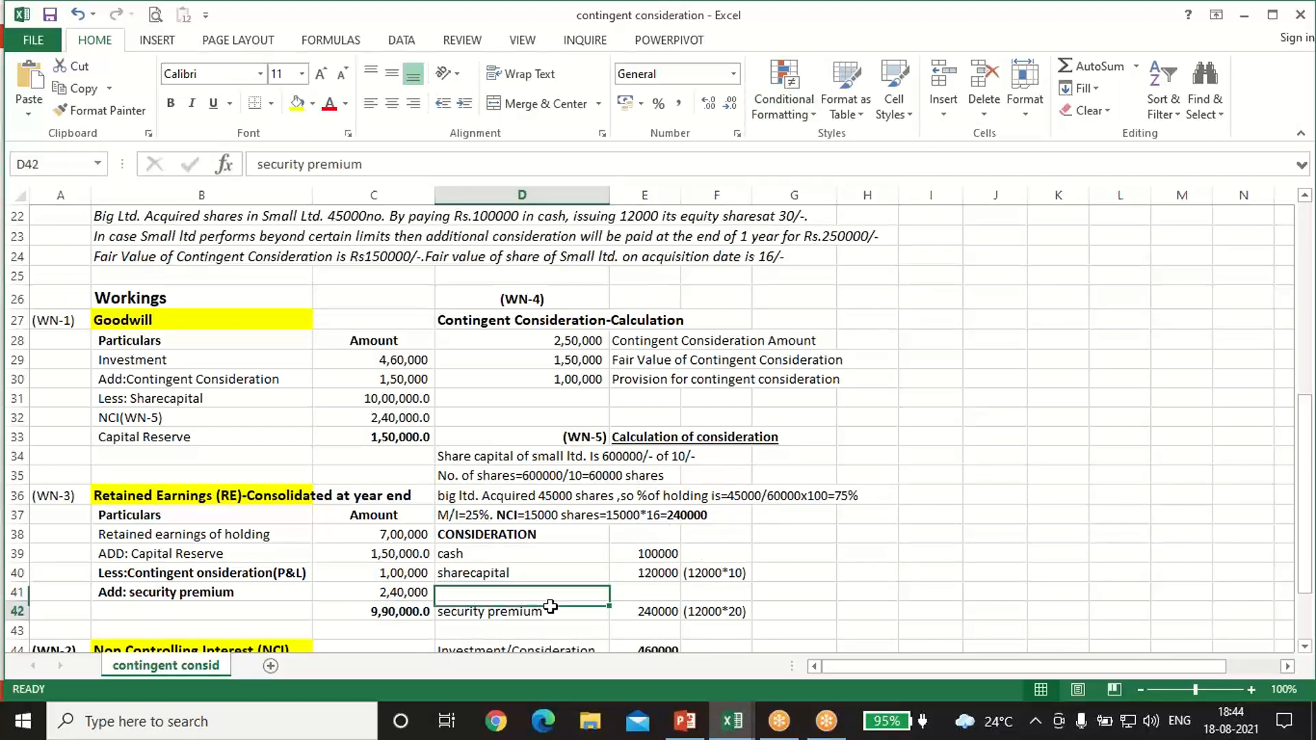
click(649, 608)
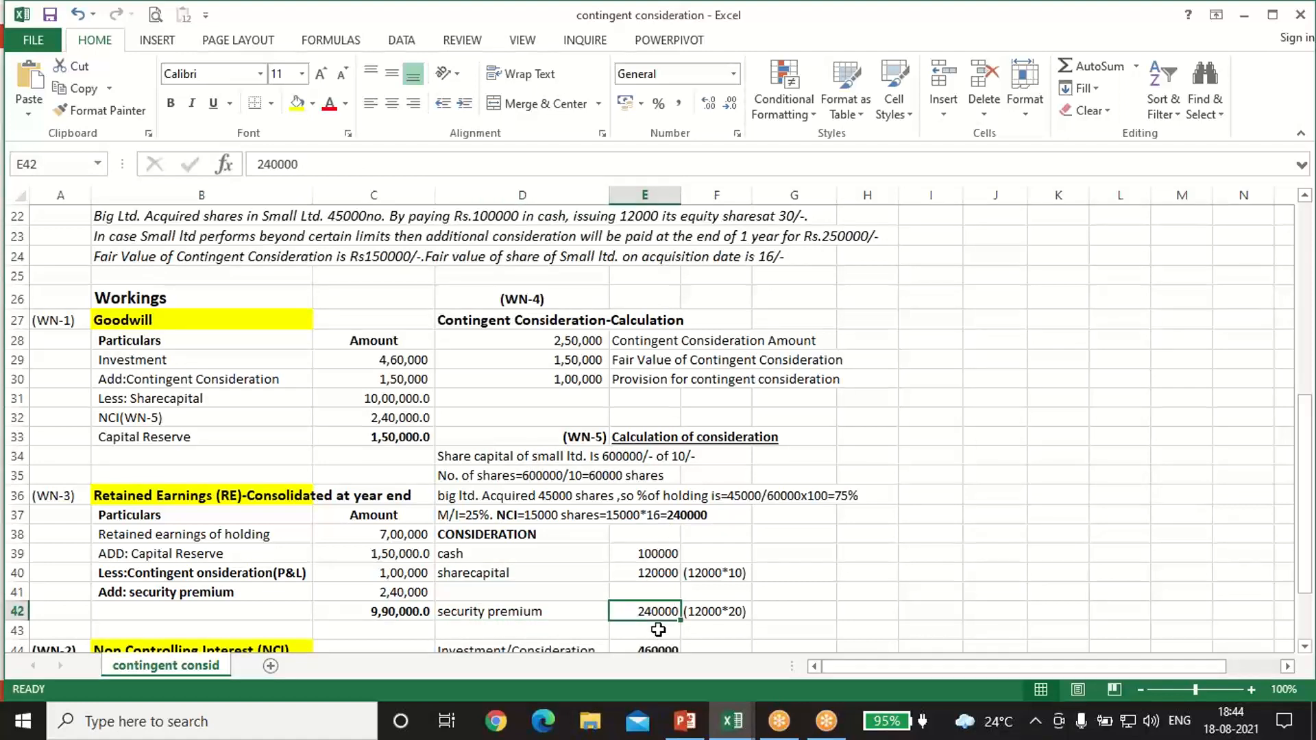
scroll(855, 617, down, 1)
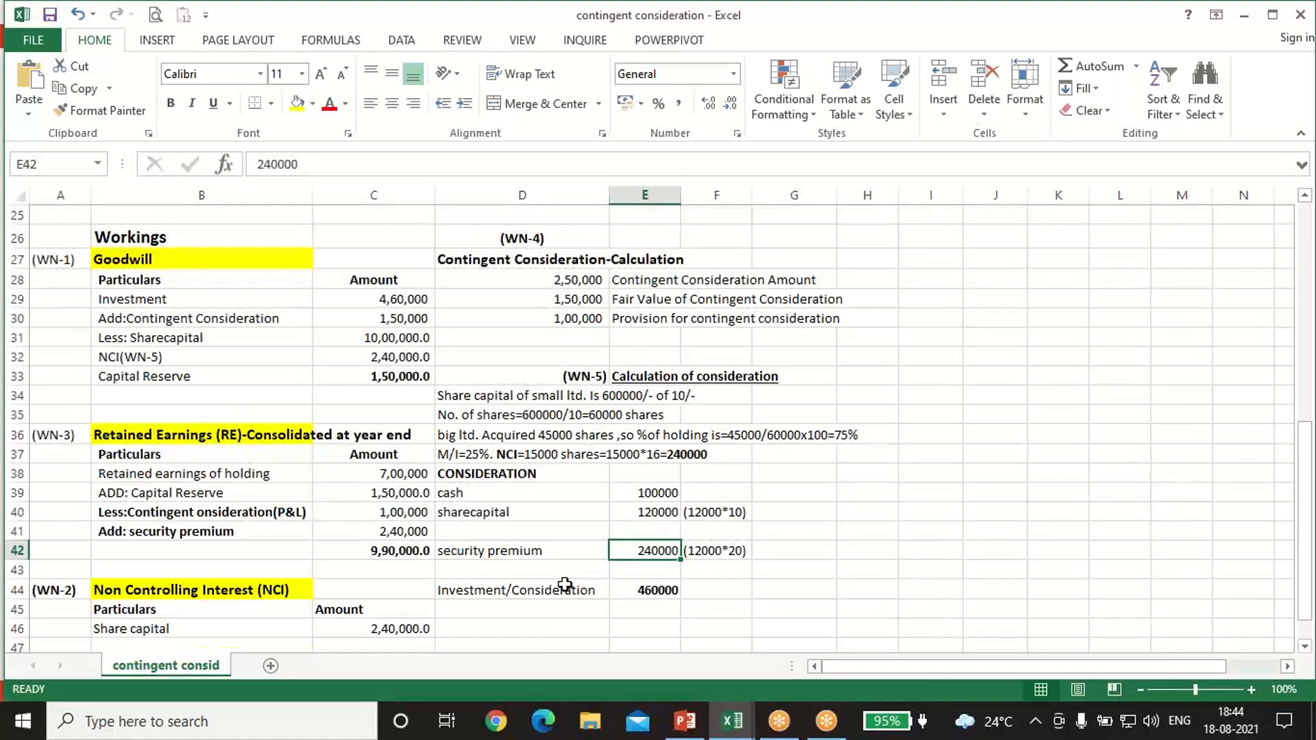
click(654, 590)
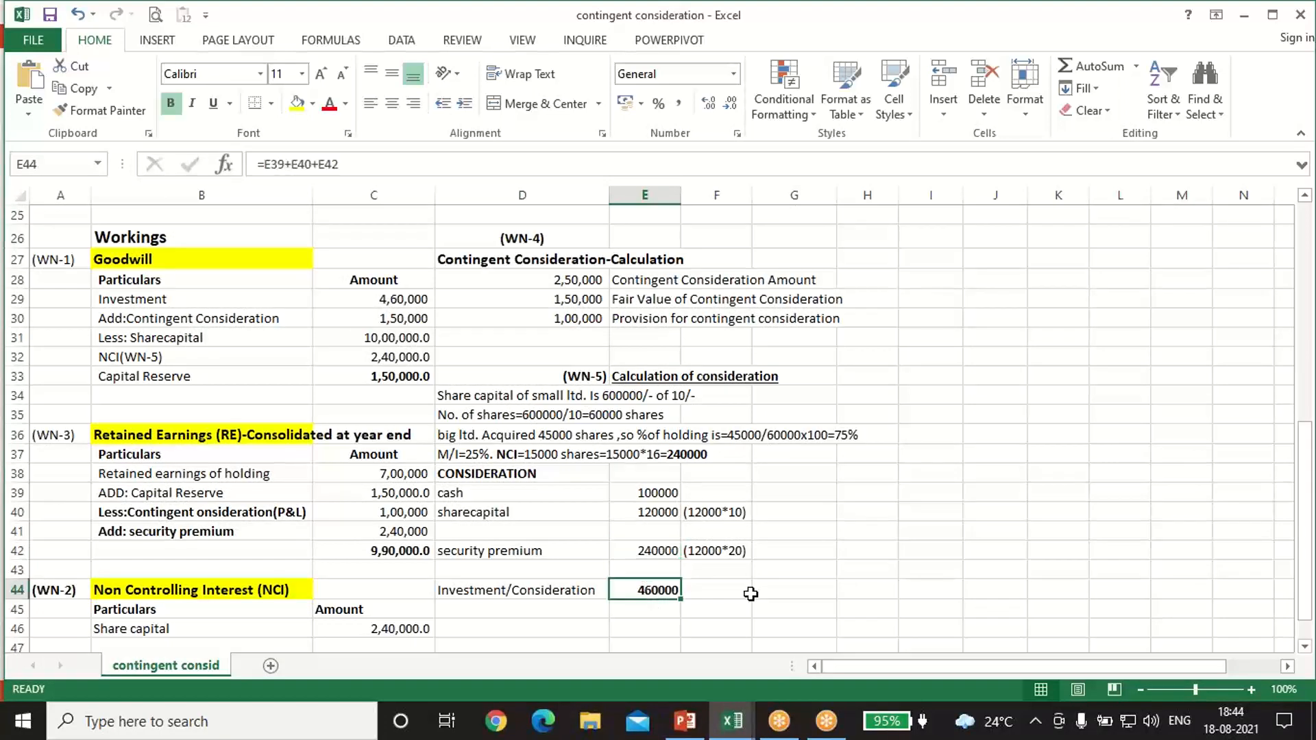
Step: Review the Additional Information note on the additional consideration payable if Small Ltd performs beyond certain limits
scroll(750, 594, up, 2)
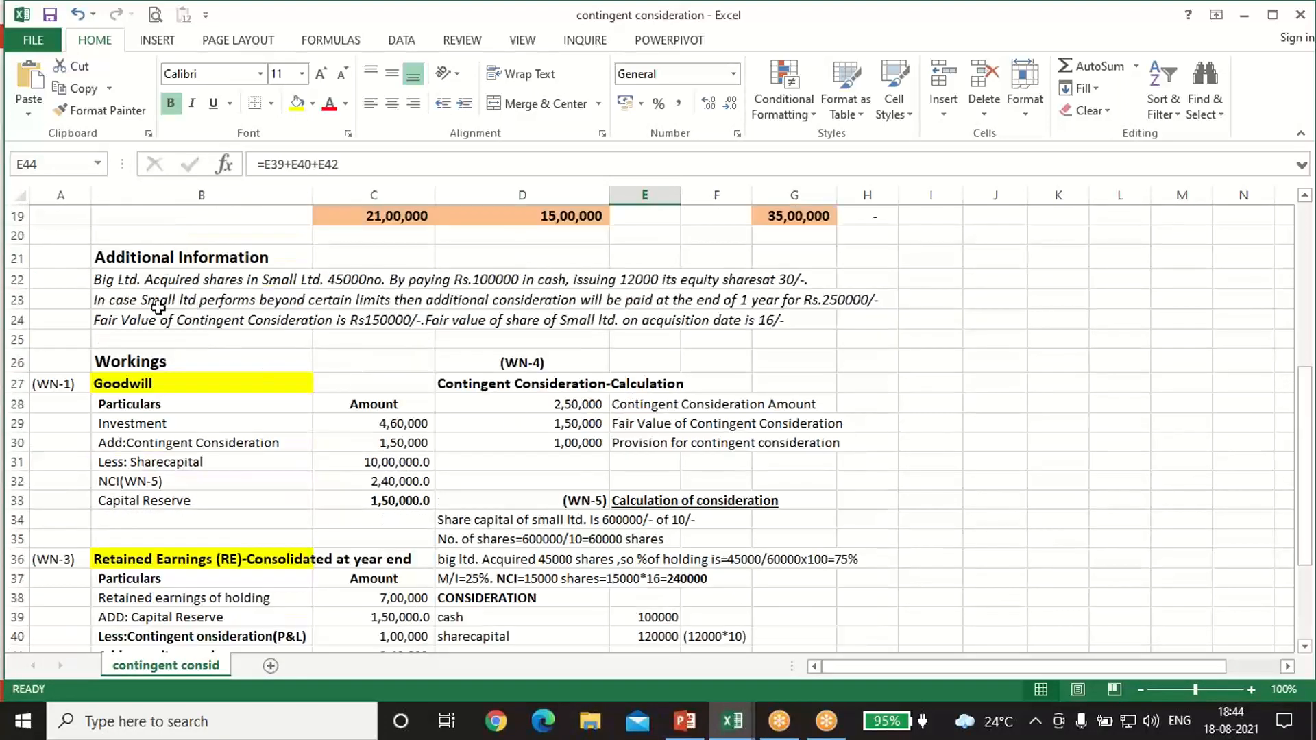
click(504, 300)
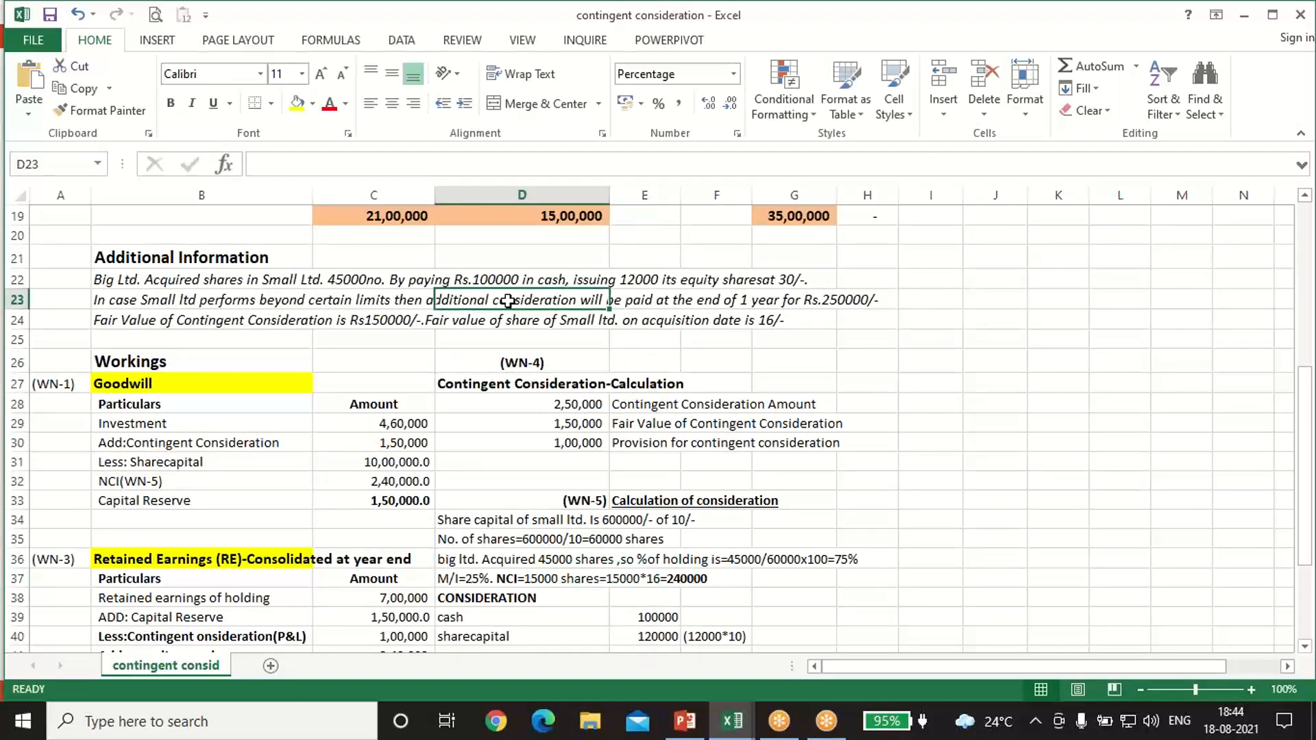
click(825, 300)
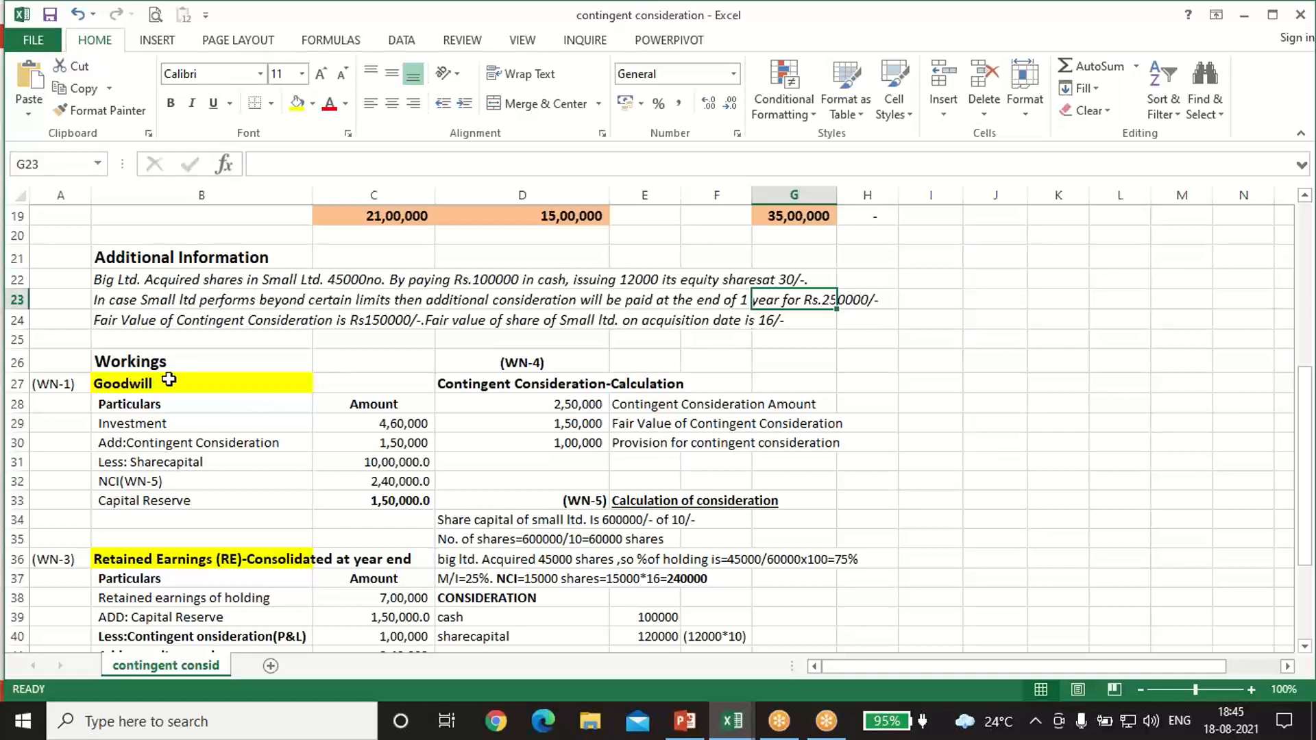
Step: Trace the Investment amount in the WN-1 Goodwill working to the total Investment/Consideration in WN-5
click(161, 426)
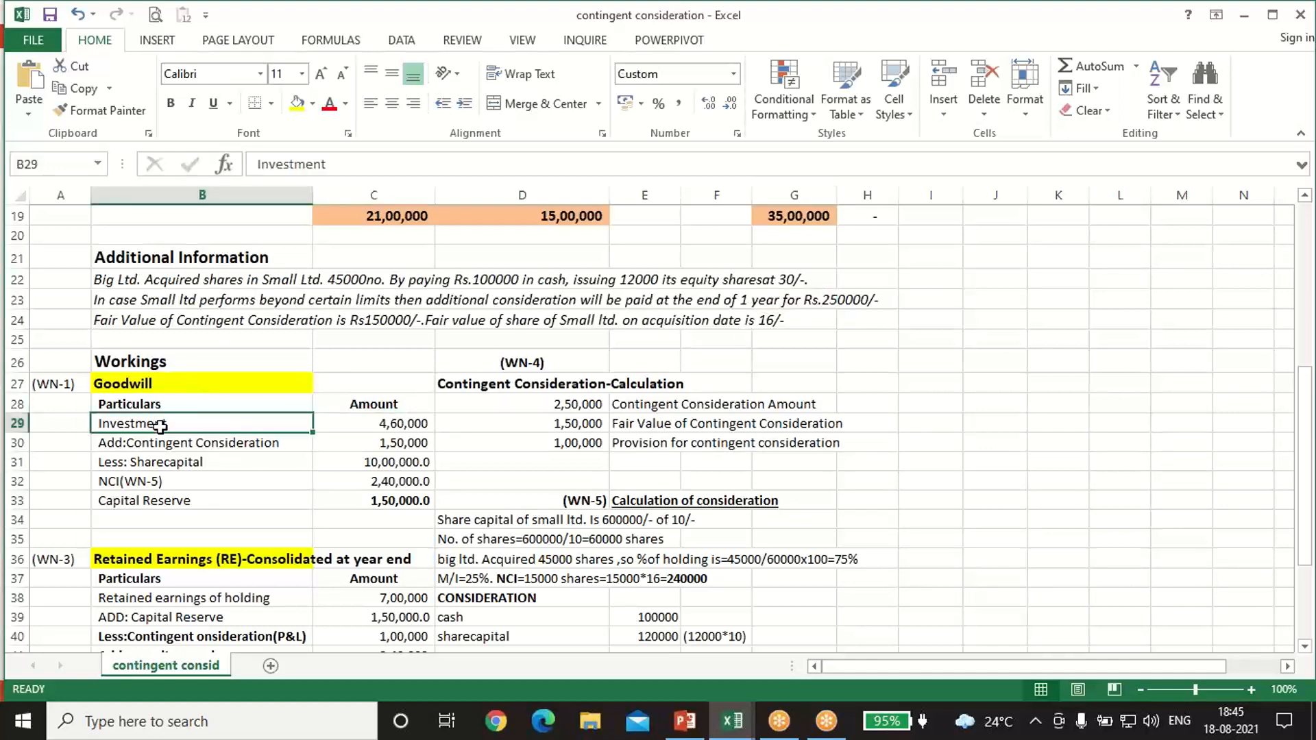
scroll(662, 555, down, 3)
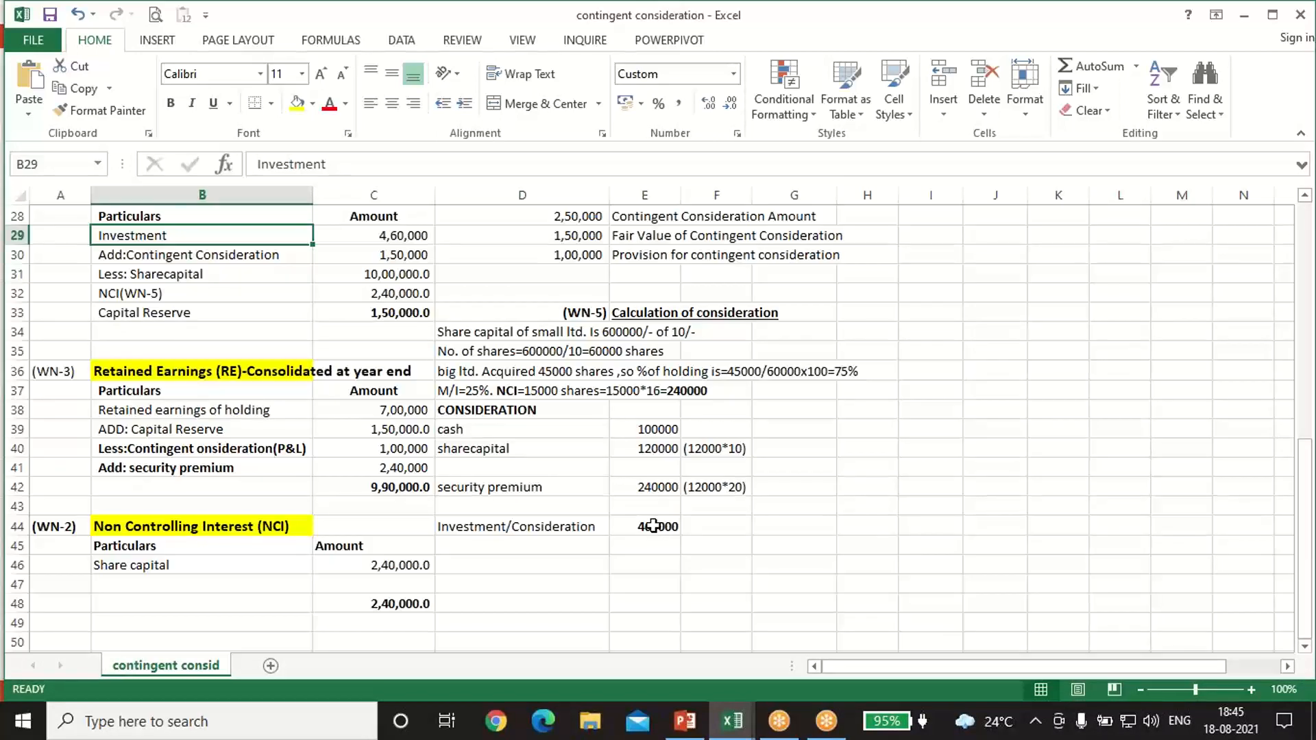
click(652, 526)
scroll(216, 396, up, 1)
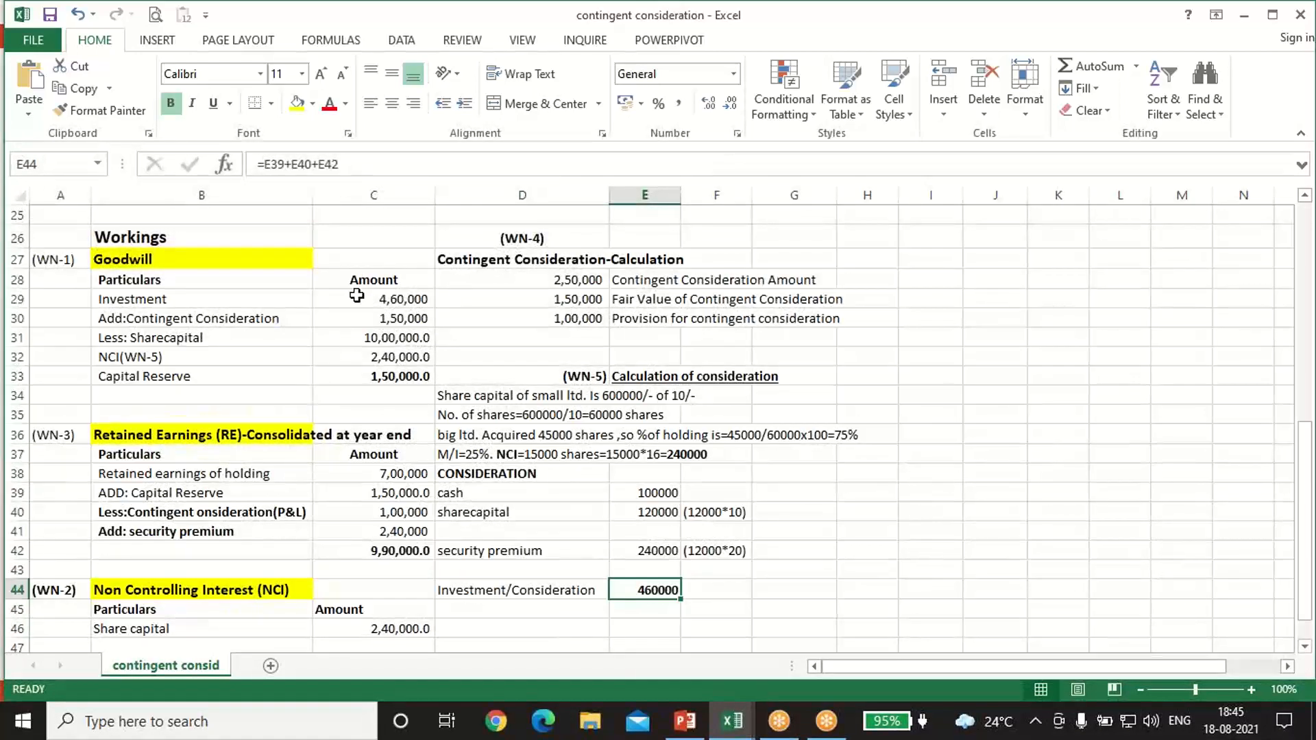
click(356, 295)
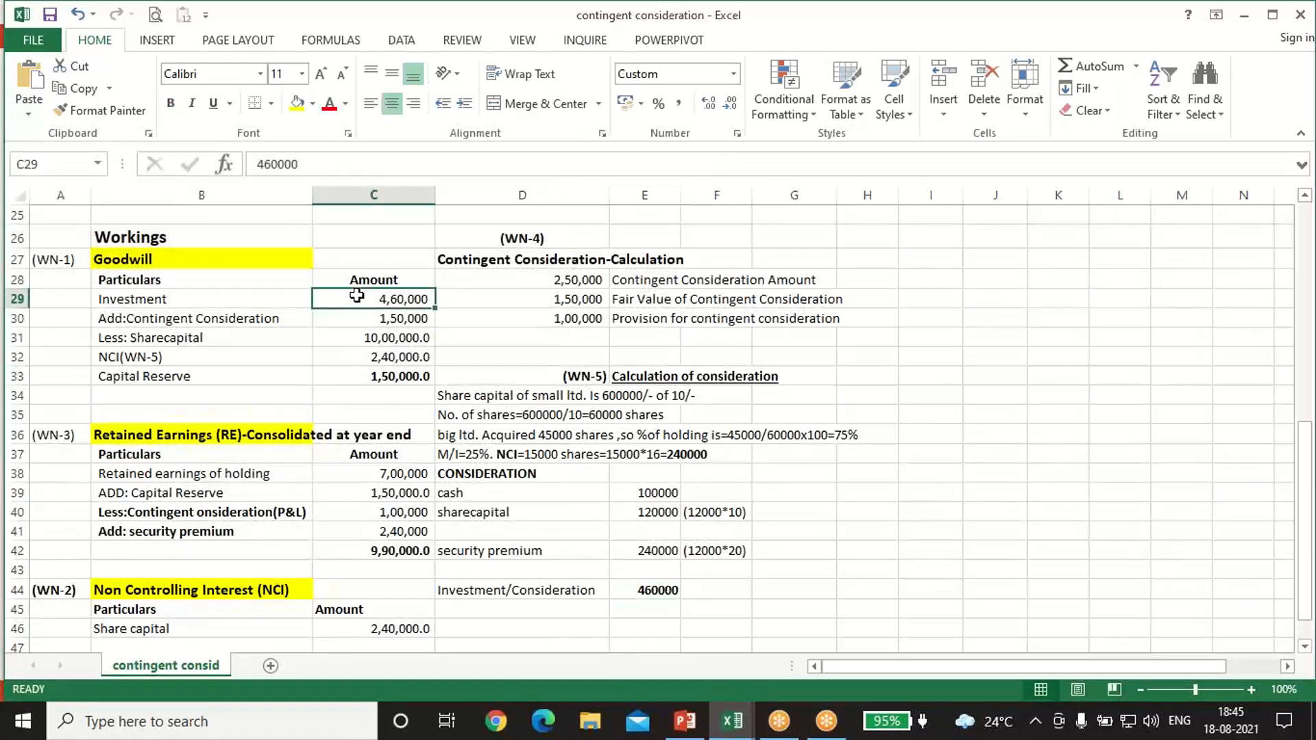
Step: Compare the contingent consideration added in the Goodwill working with the additional consideration and fair value notes
click(185, 320)
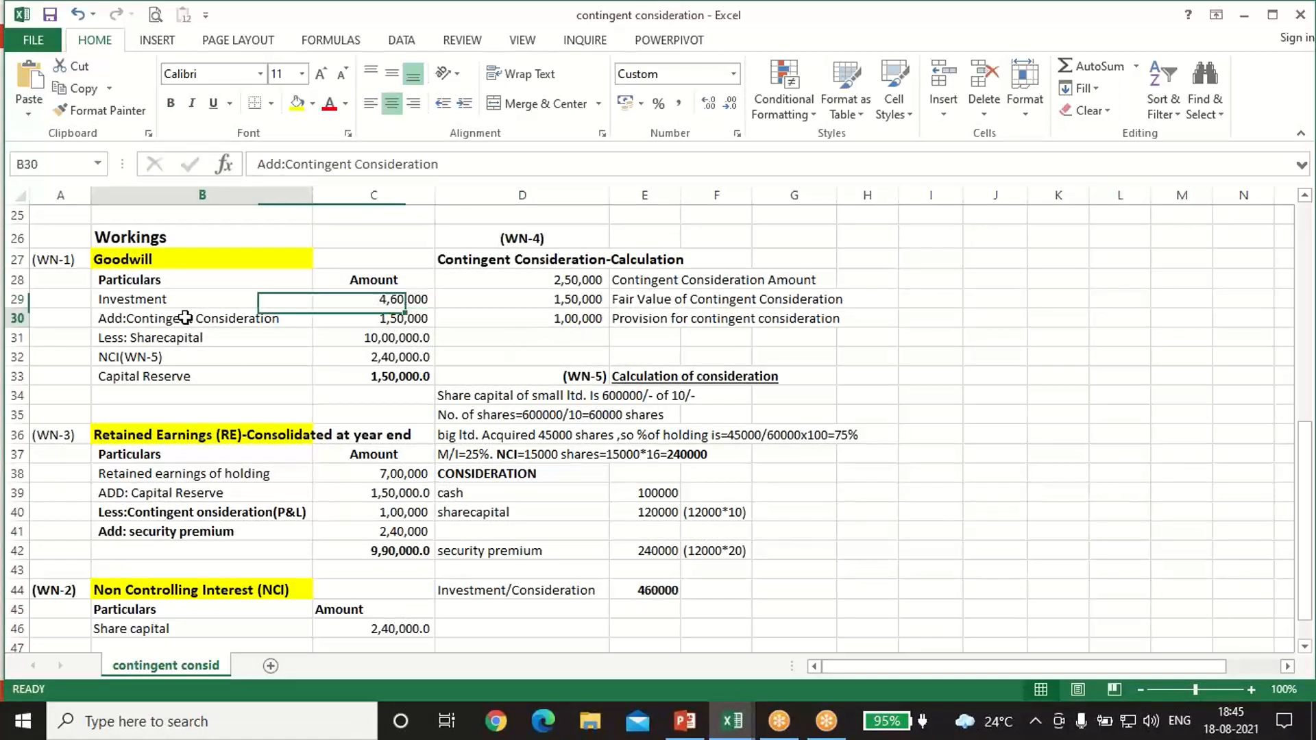
click(420, 317)
scroll(496, 452, up, 1)
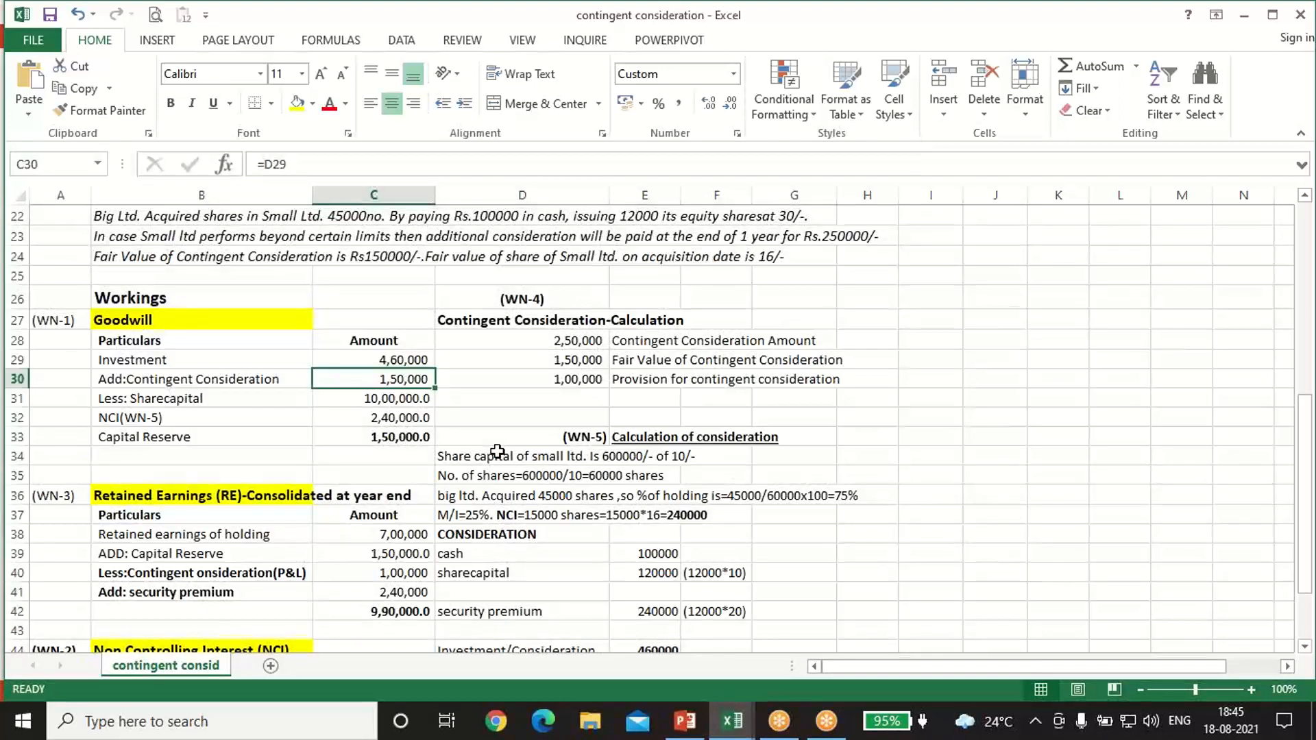
scroll(497, 453, up, 1)
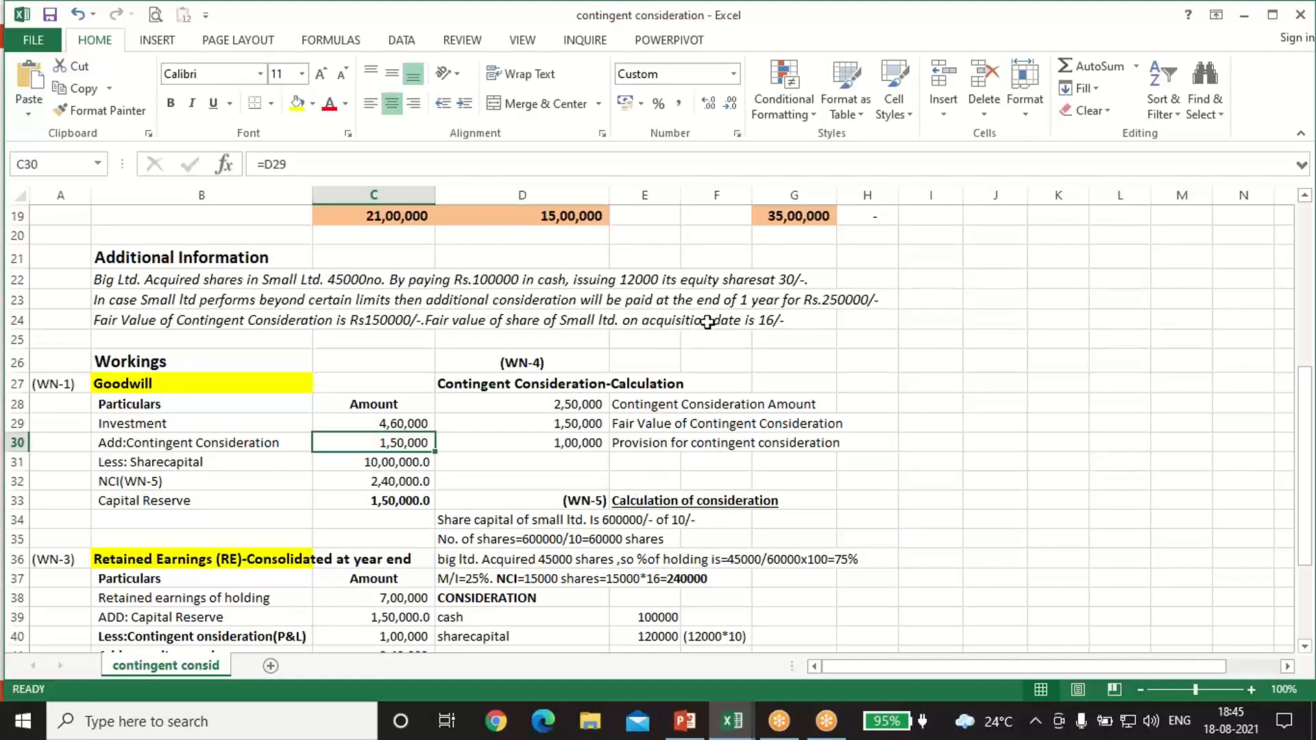
click(831, 297)
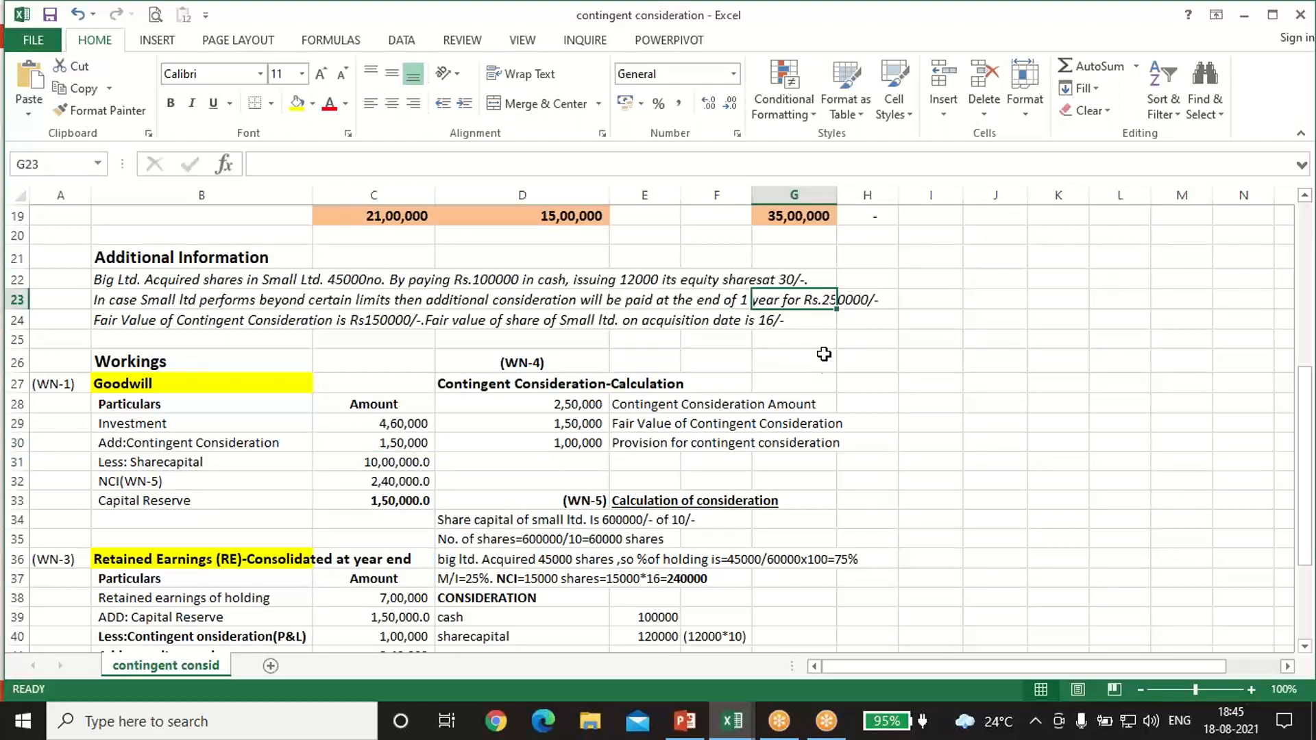
click(845, 340)
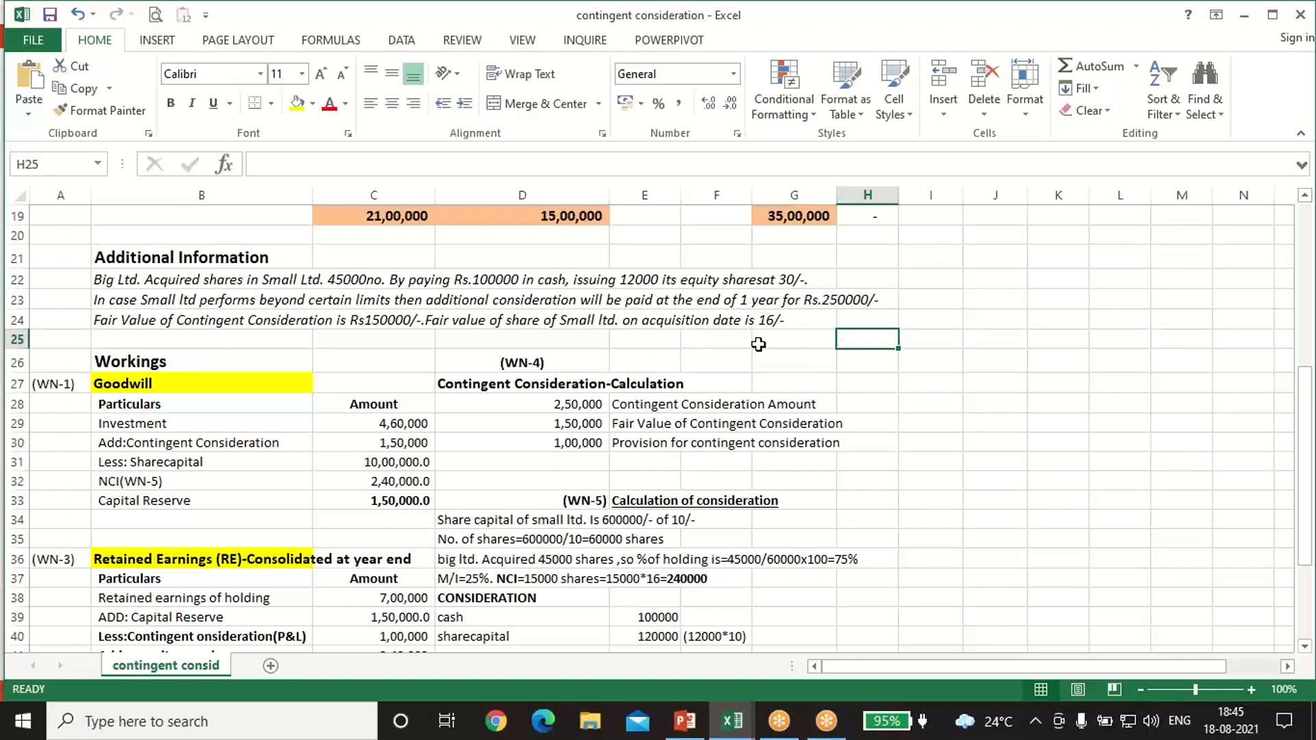
click(846, 297)
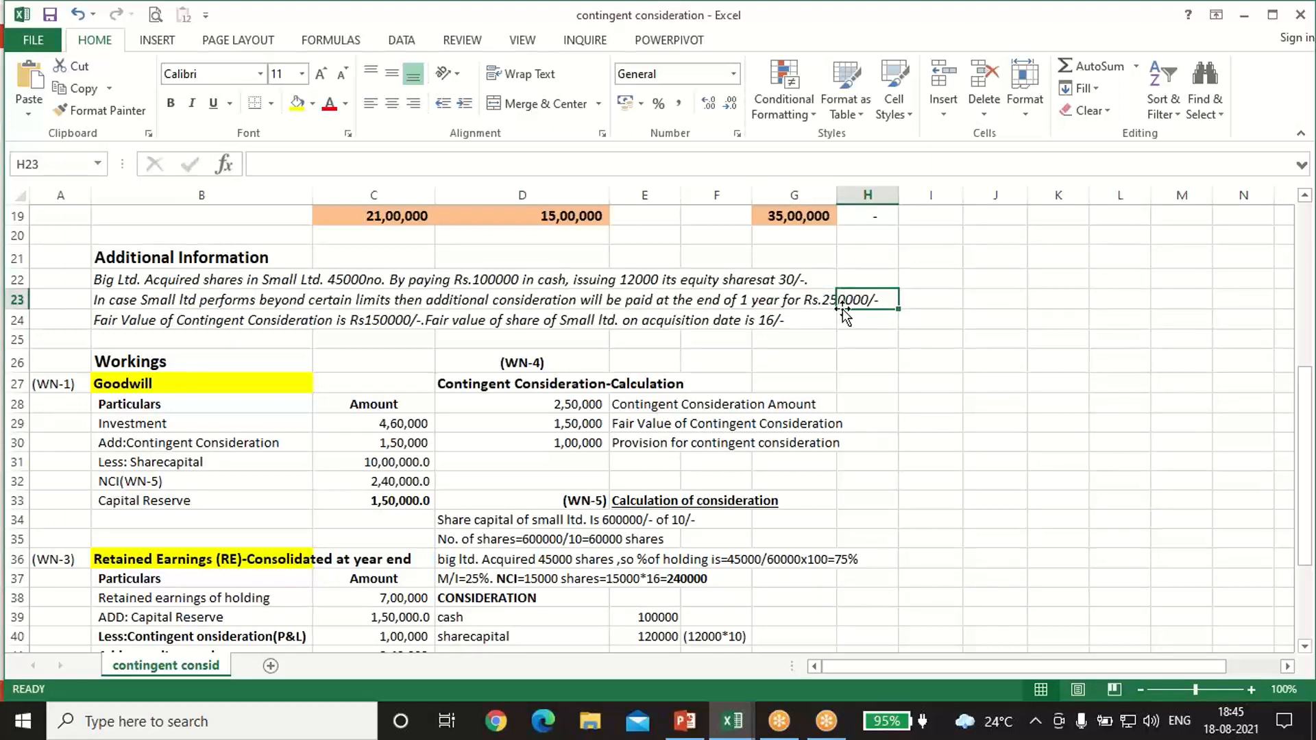
click(389, 317)
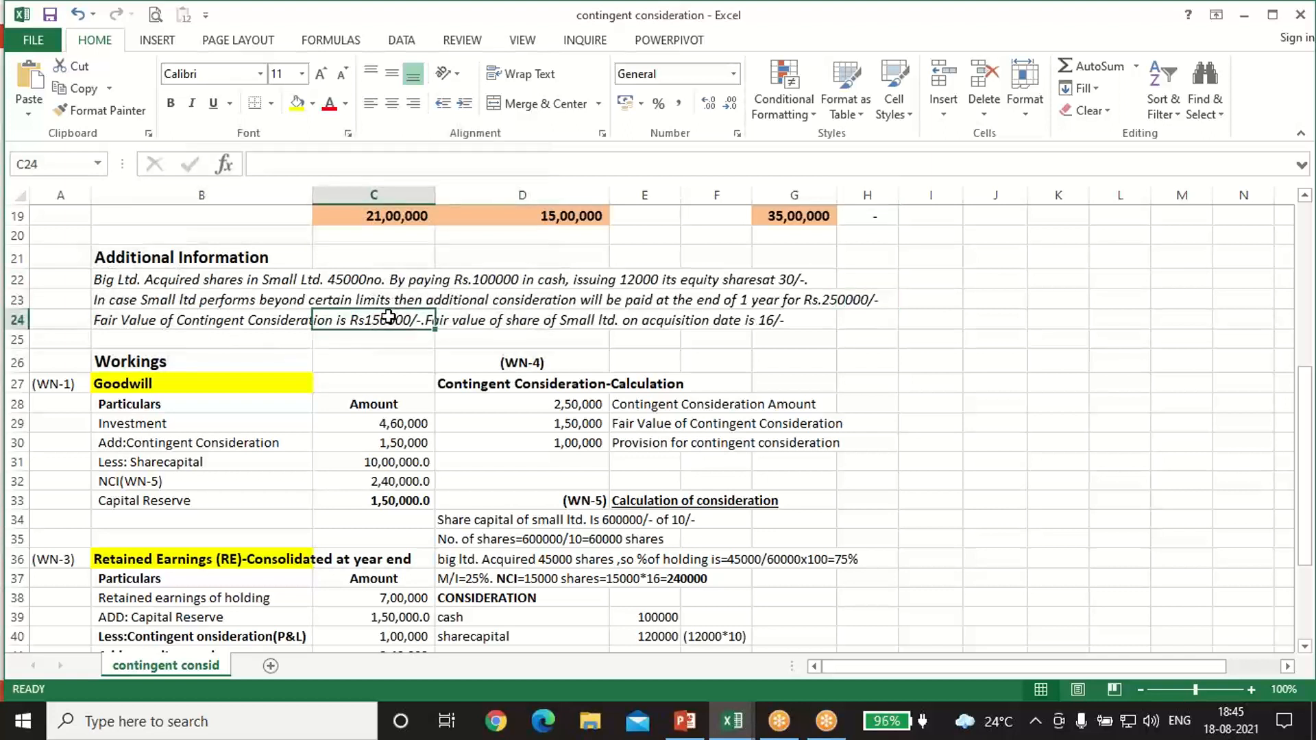
click(379, 442)
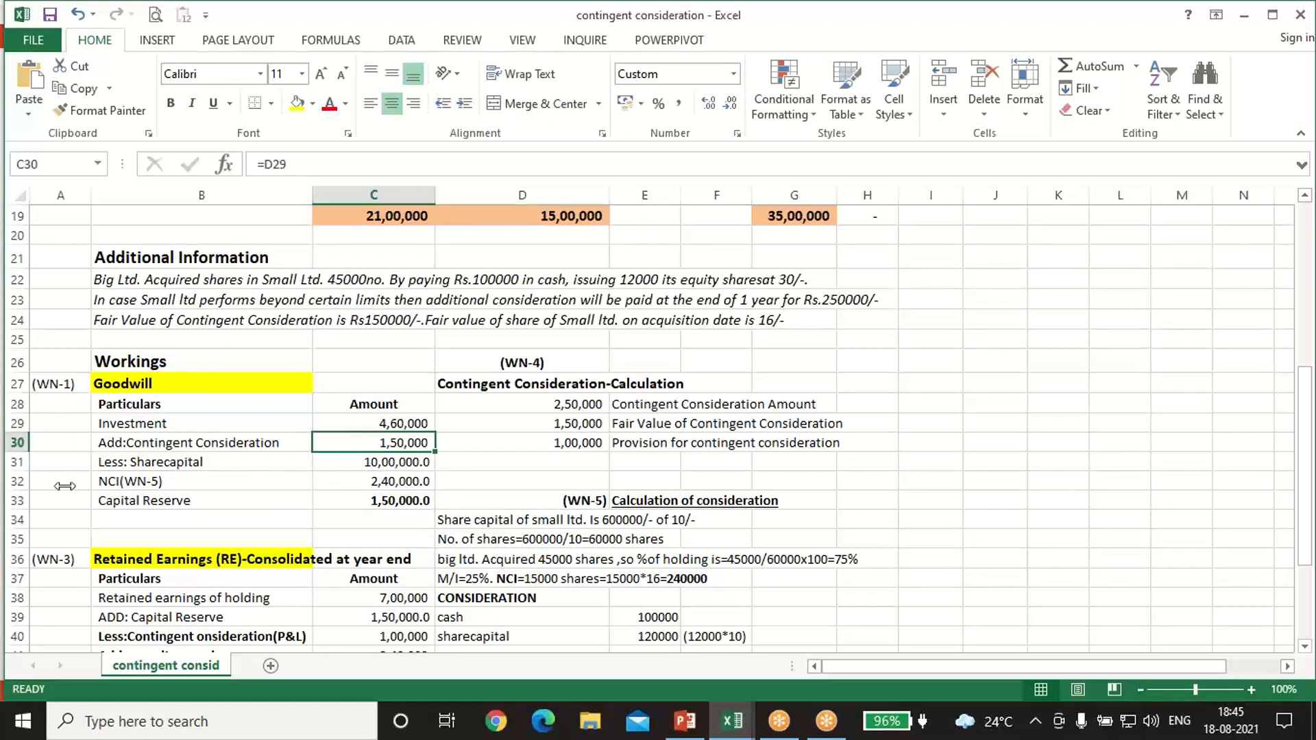
Step: Trace the share capital deduction in the Goodwill working to Small Ltd's share capital and retained earnings in the balance sheet
click(171, 461)
scroll(398, 508, up, 1)
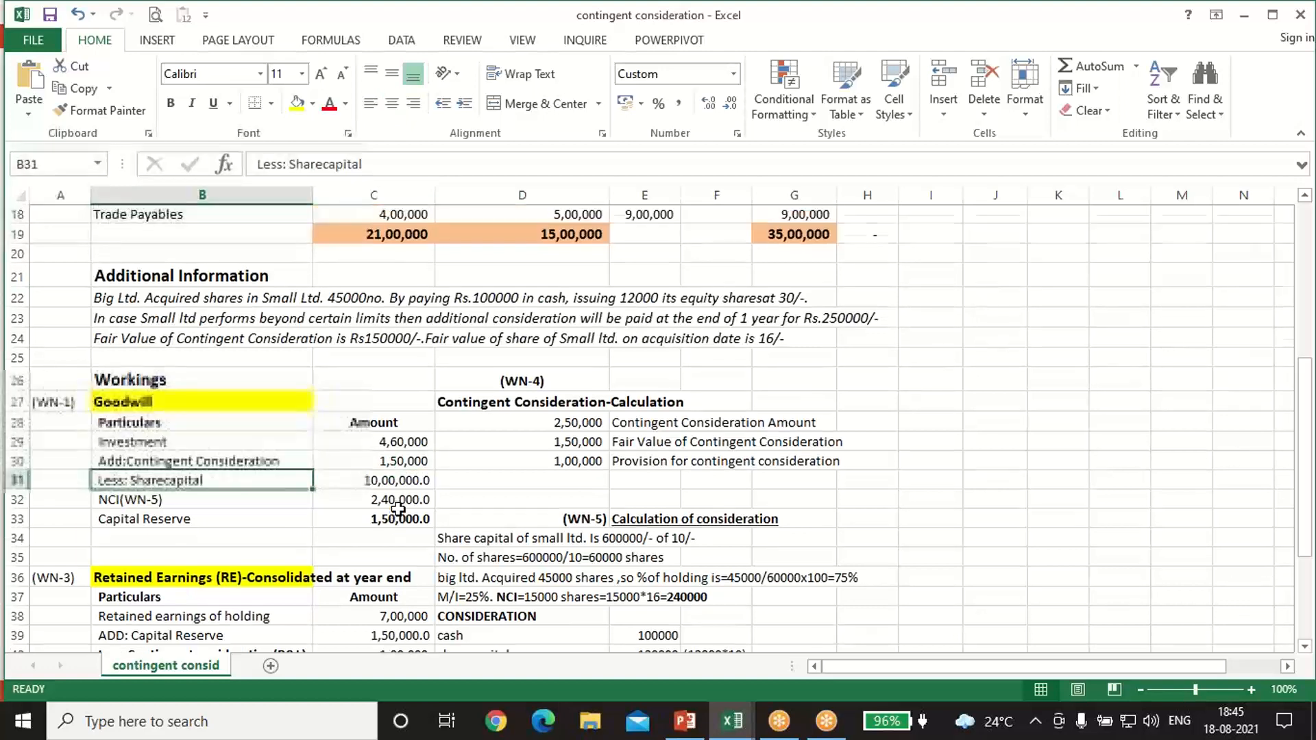
scroll(398, 509, up, 2)
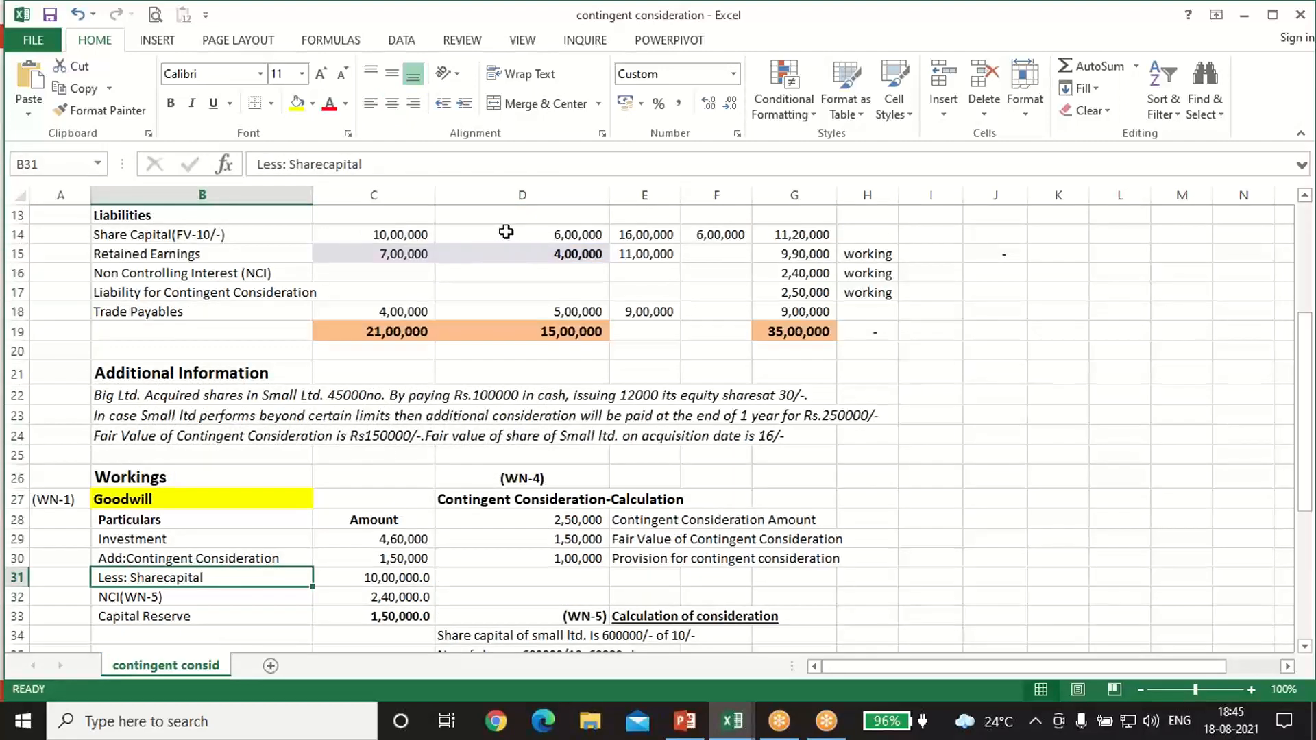
click(547, 230)
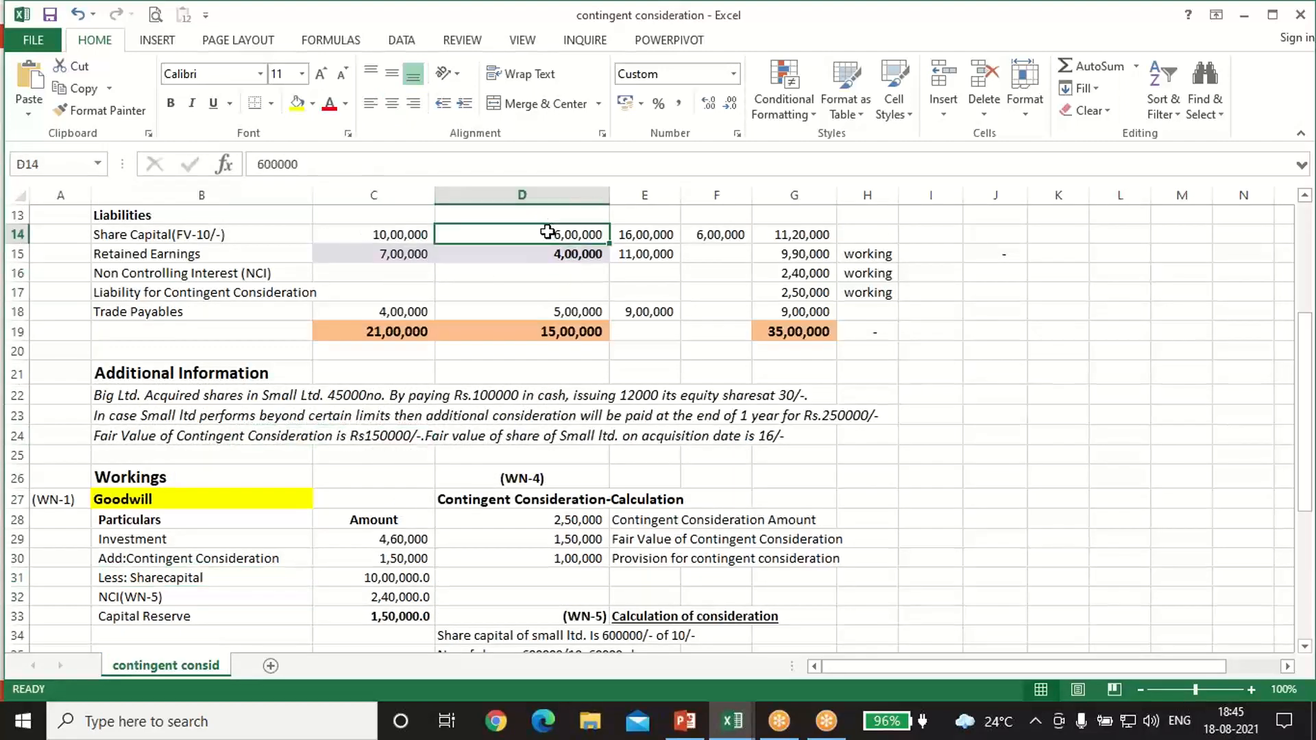
click(549, 249)
scroll(520, 378, down, 3)
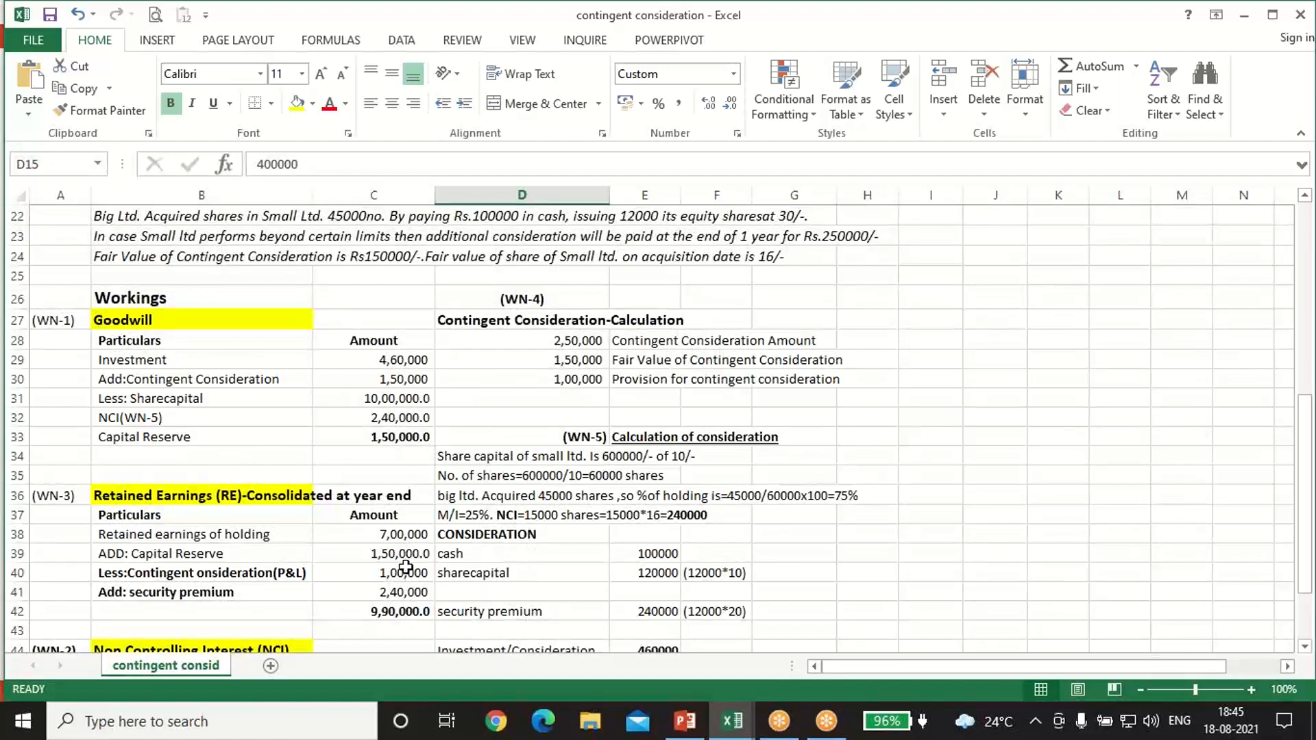
click(370, 398)
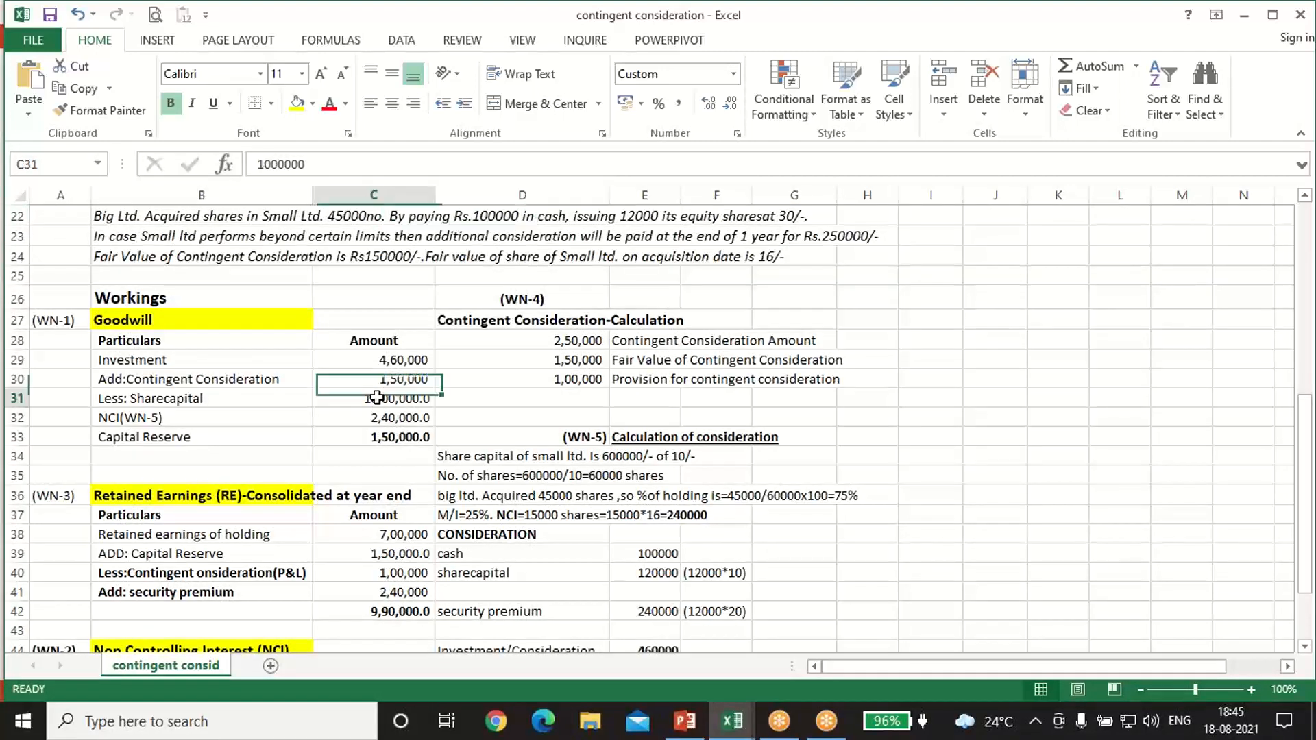
Step: Trace the NCI amount in the Goodwill working to the WN-2 total and inspect the Capital Reserve formula
click(198, 413)
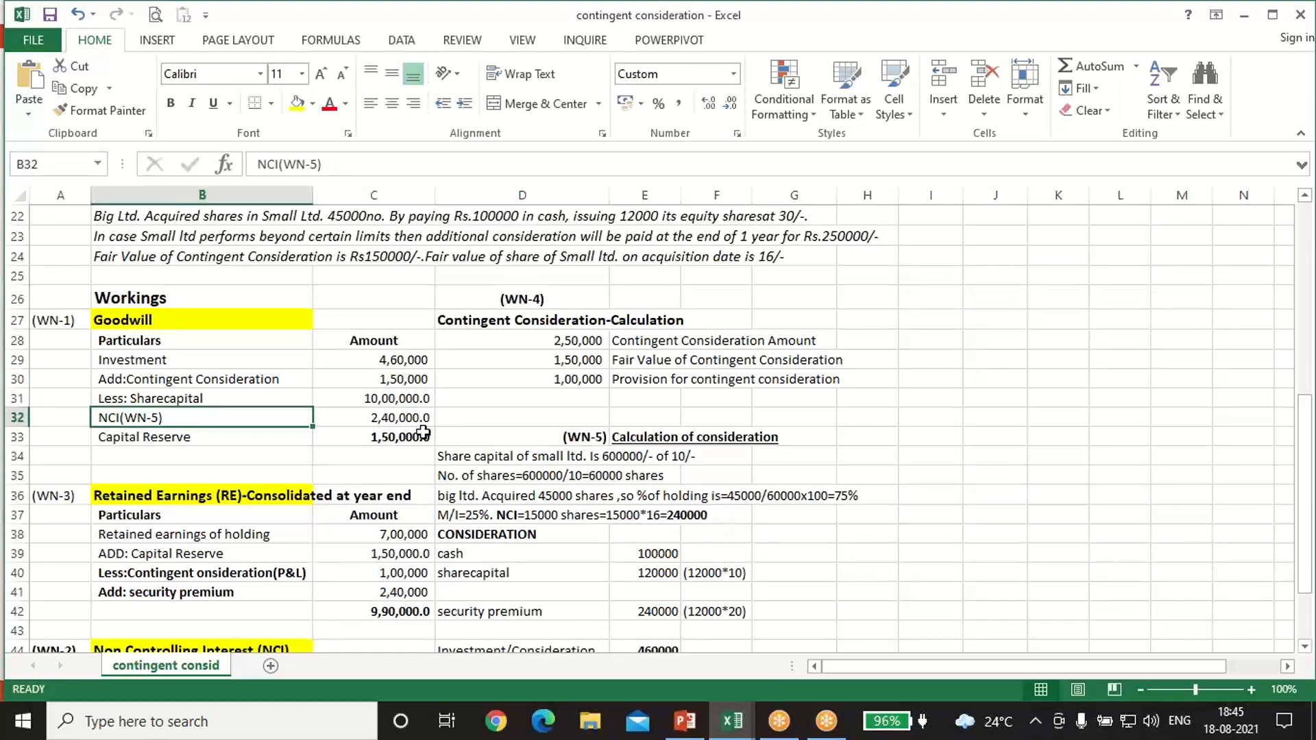
scroll(423, 431, down, 3)
click(662, 431)
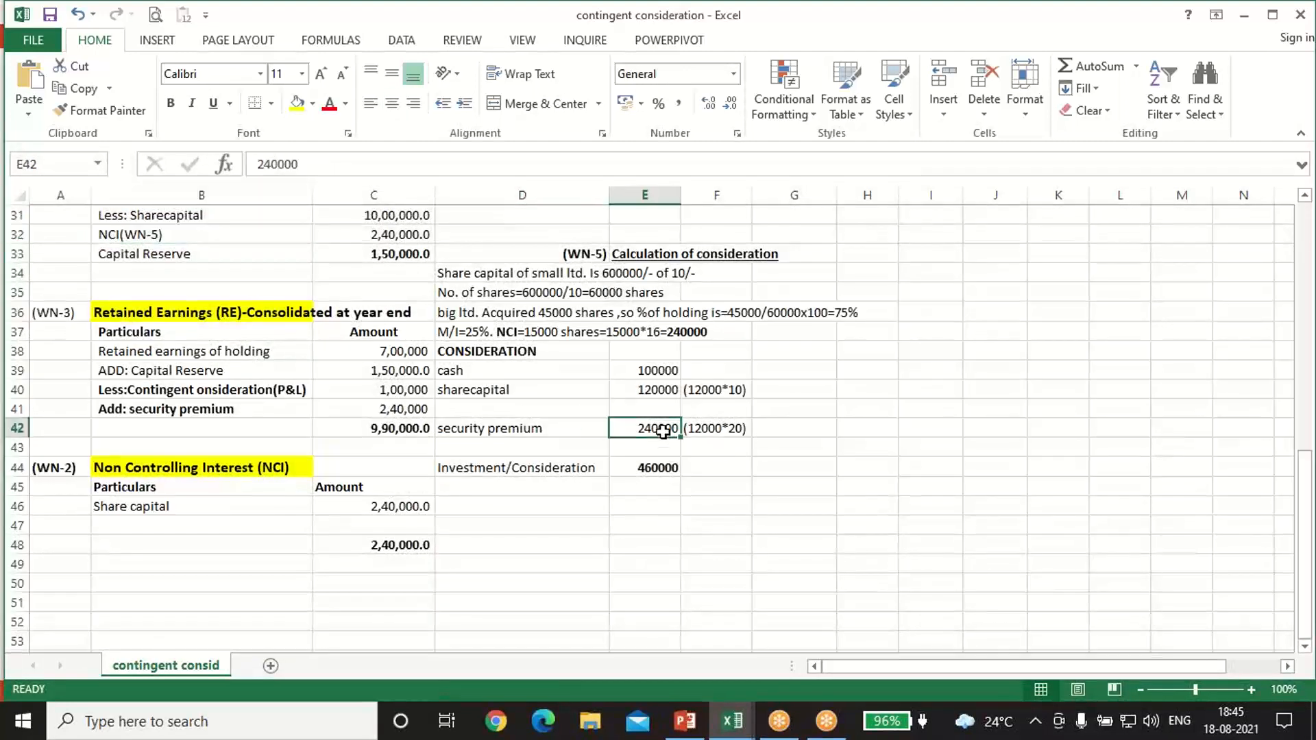
click(425, 543)
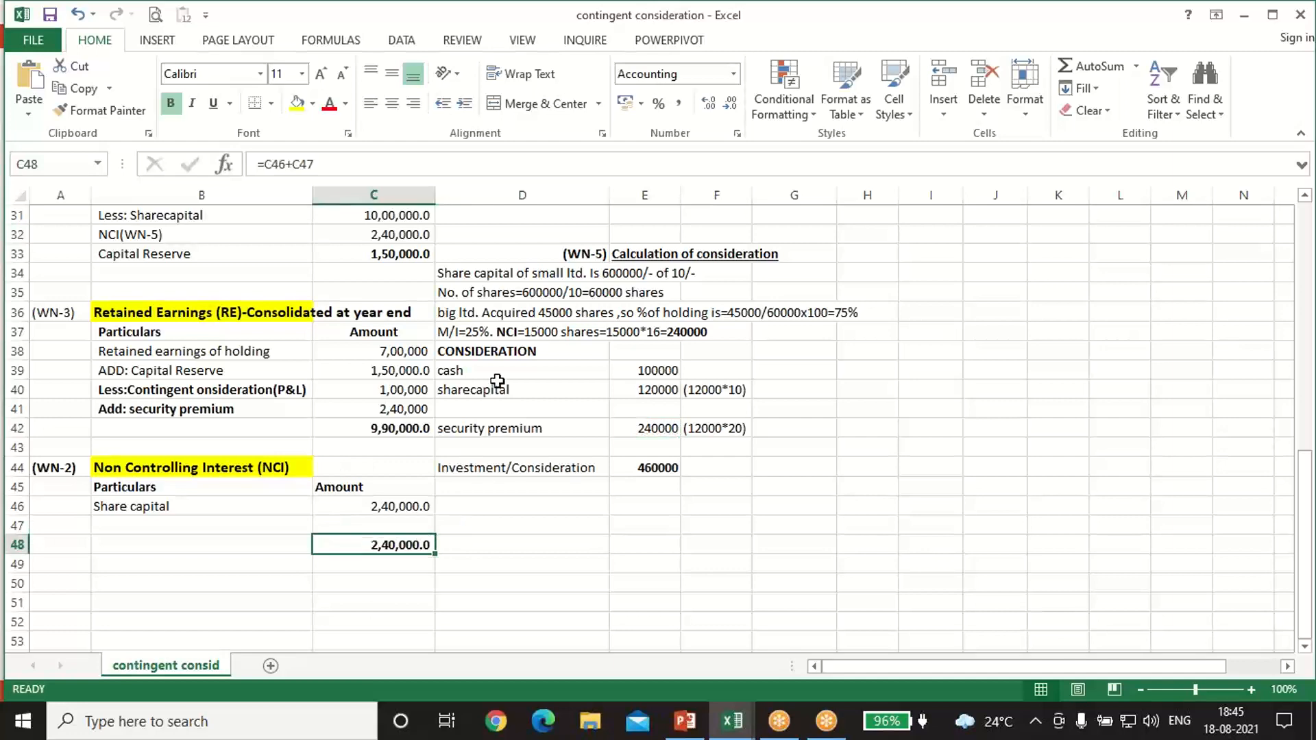
scroll(498, 381, up, 4)
click(395, 486)
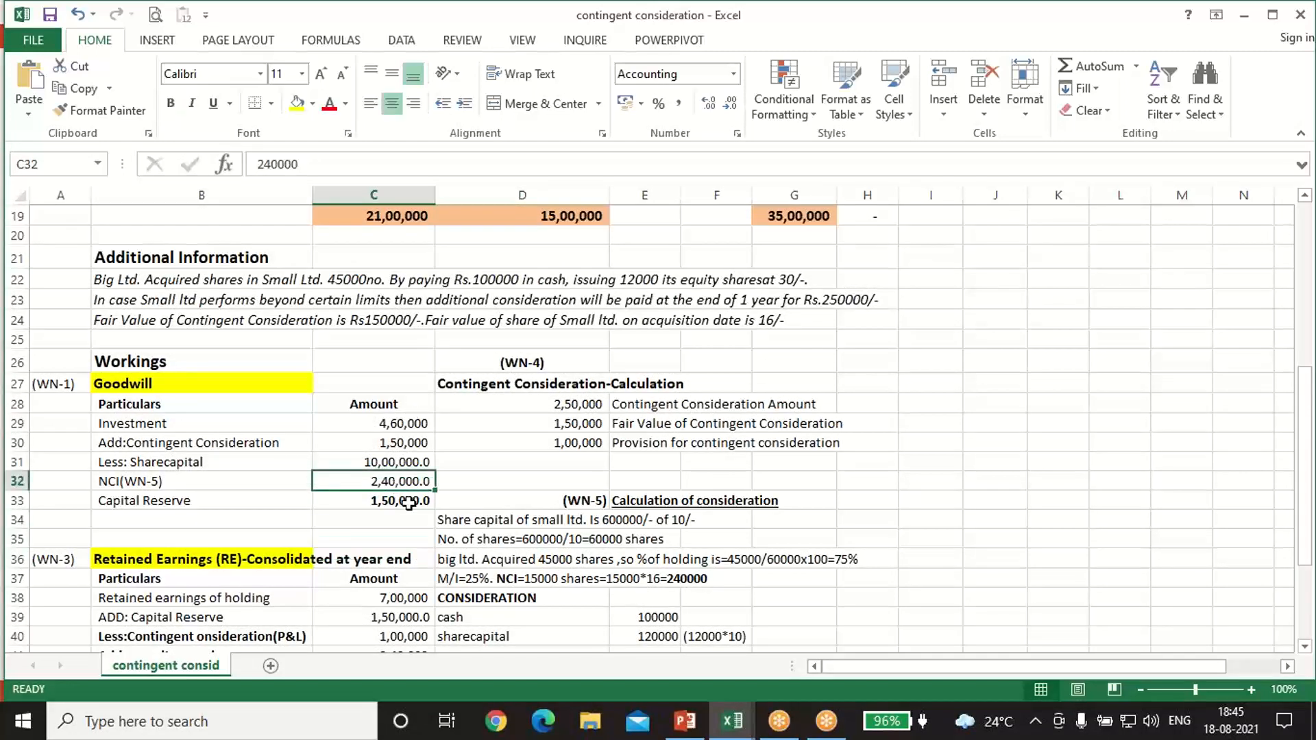
click(408, 501)
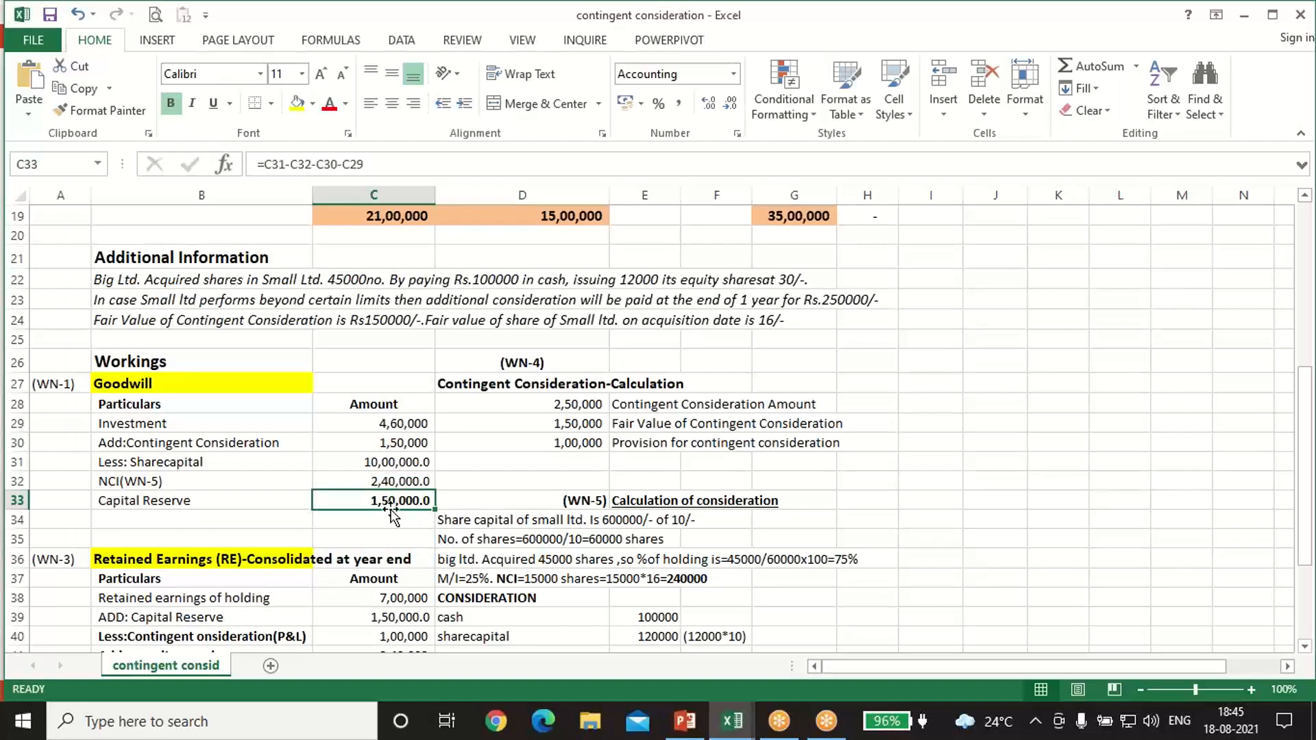
Step: Trace the holding's retained earnings in WN-3 to the balance sheet and the added Capital Reserve to the Goodwill working
scroll(432, 515, up, 3)
scroll(434, 514, up, 1)
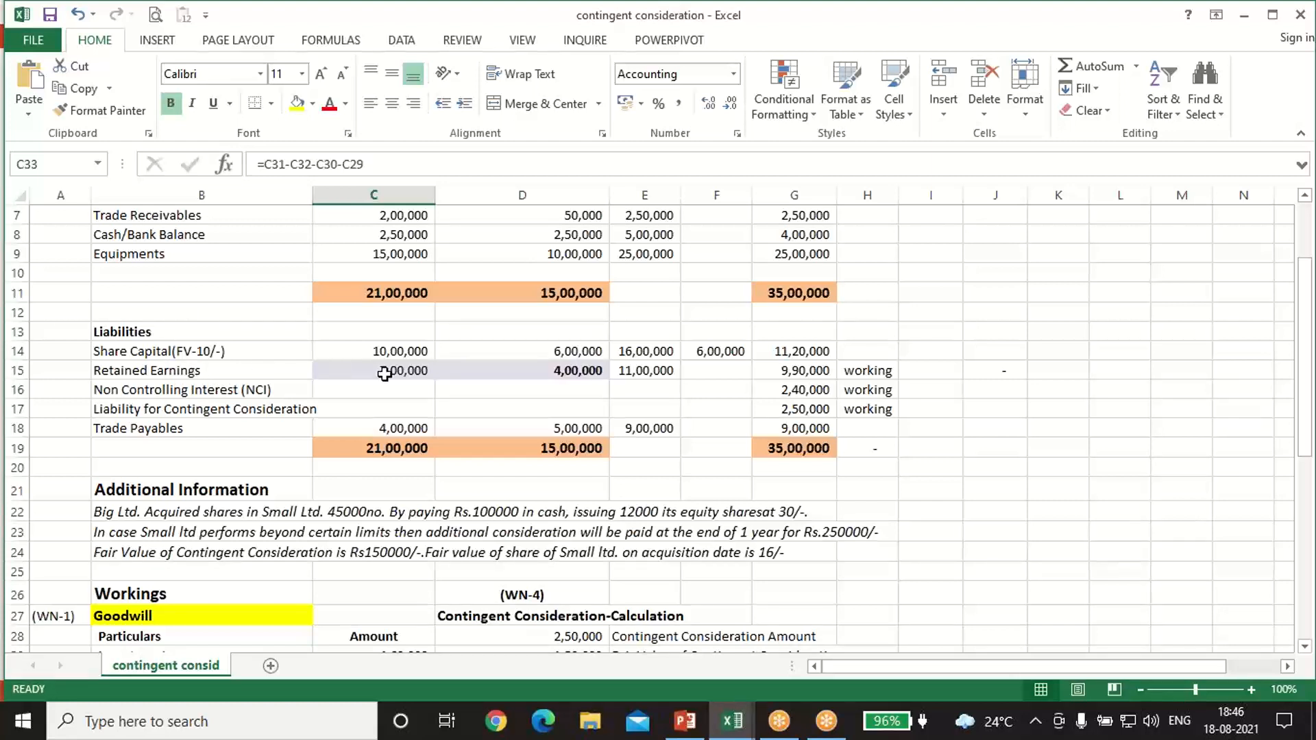
click(185, 372)
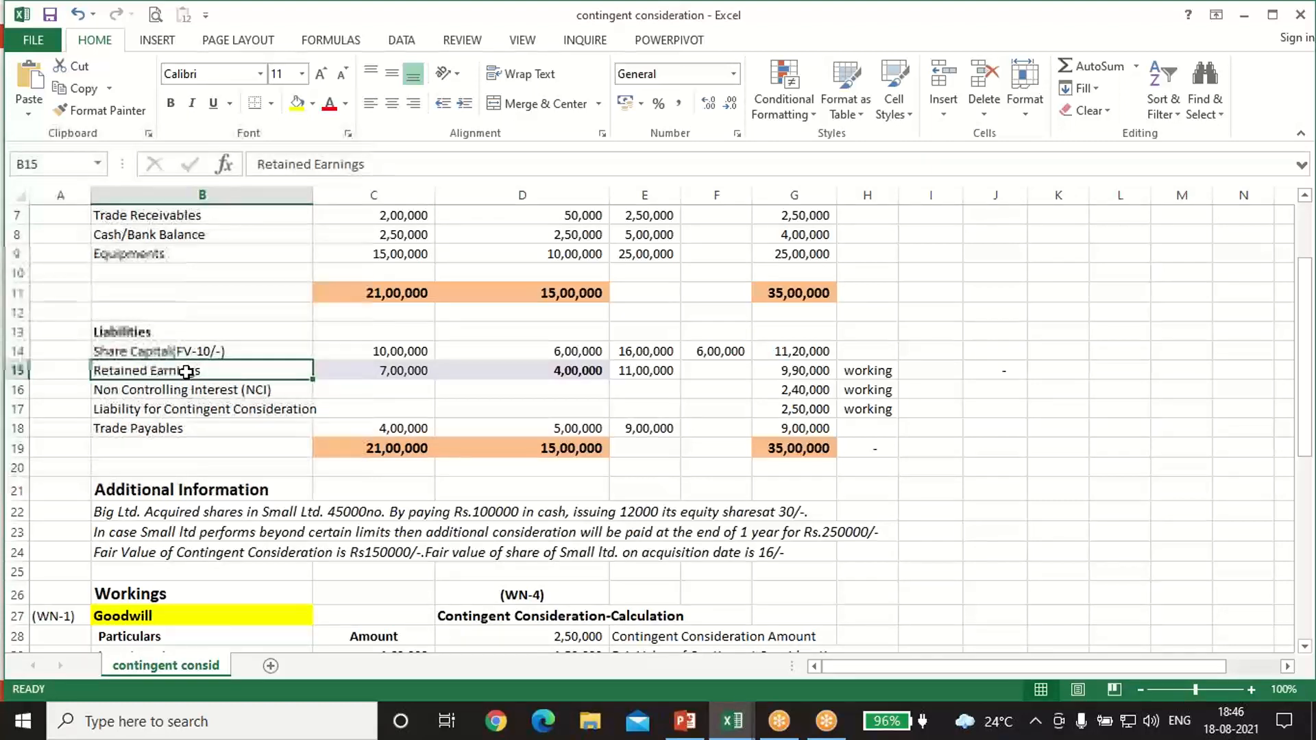
click(506, 371)
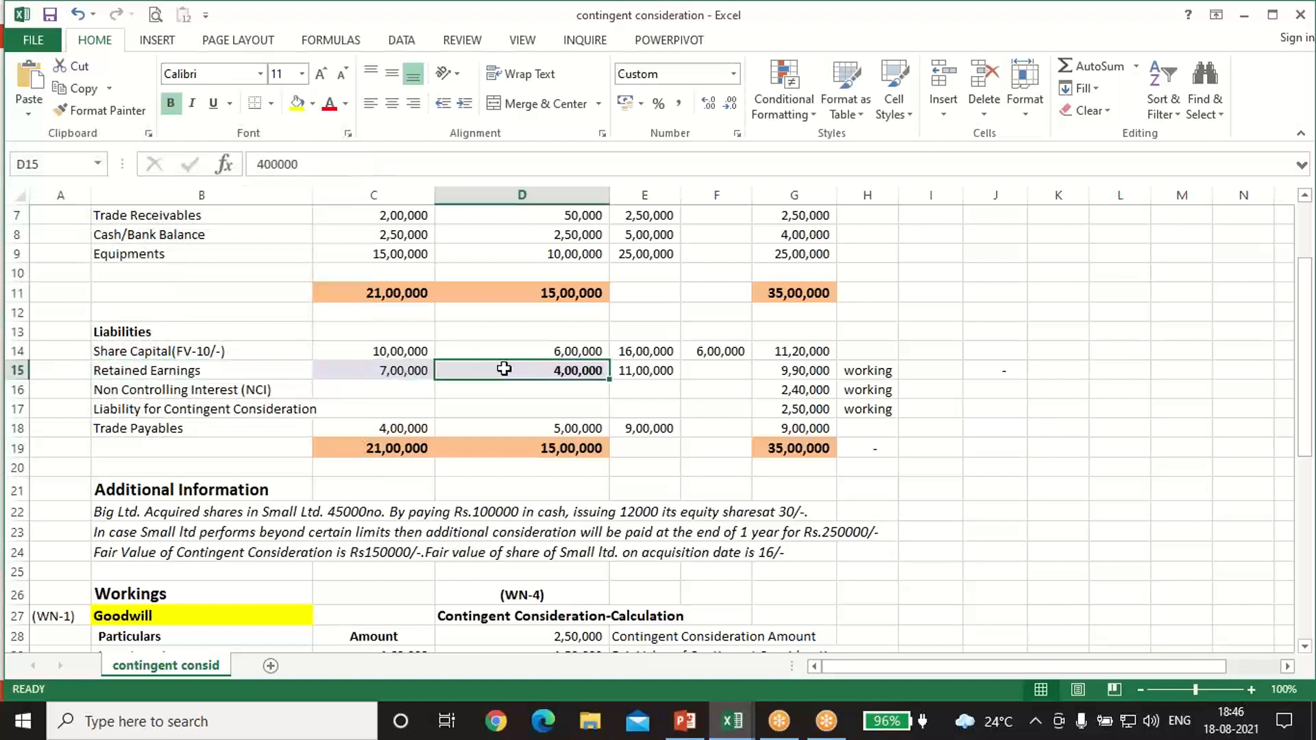
click(424, 370)
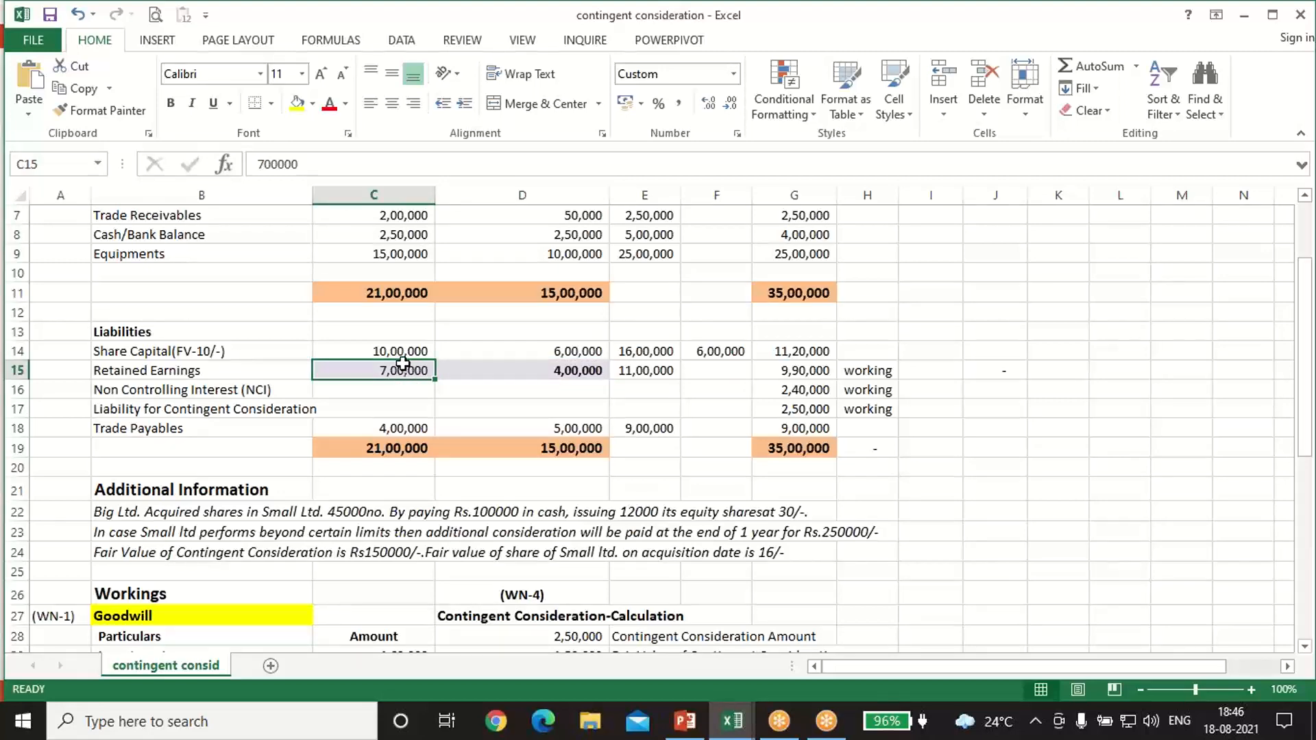
scroll(410, 374, down, 4)
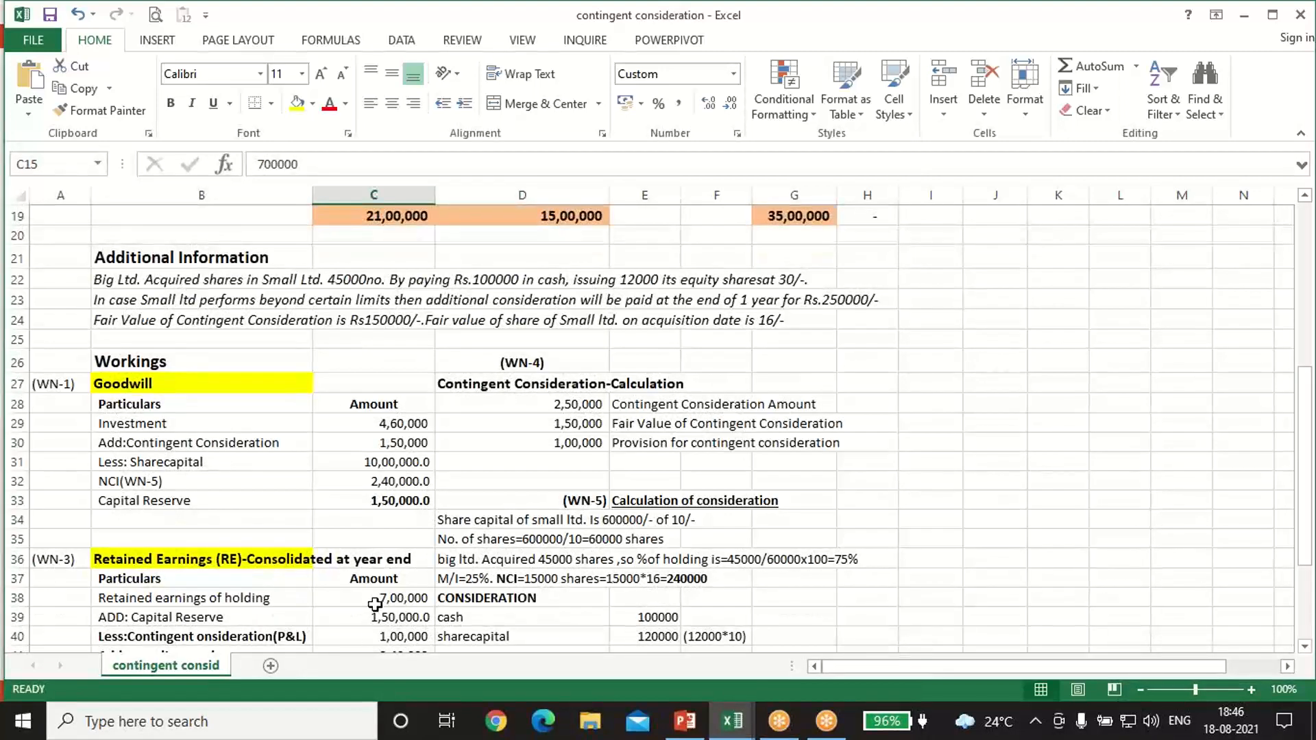
click(374, 604)
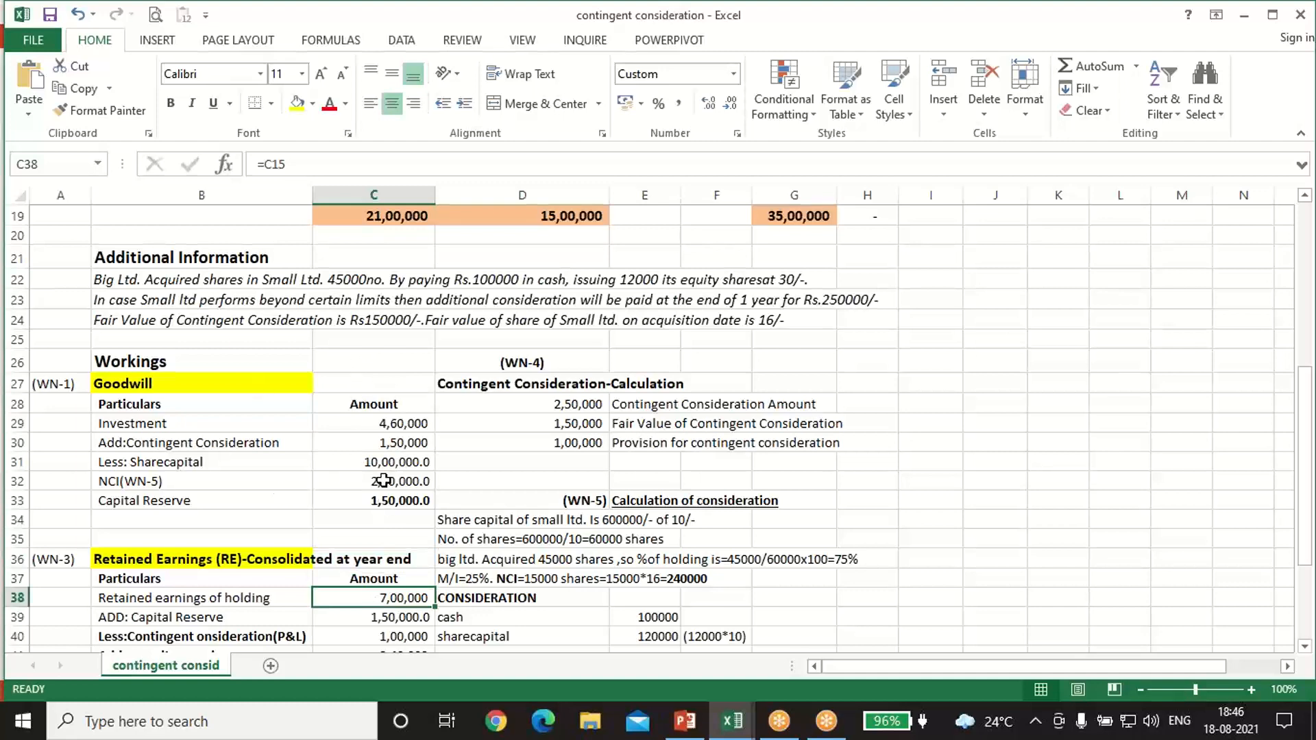
click(394, 505)
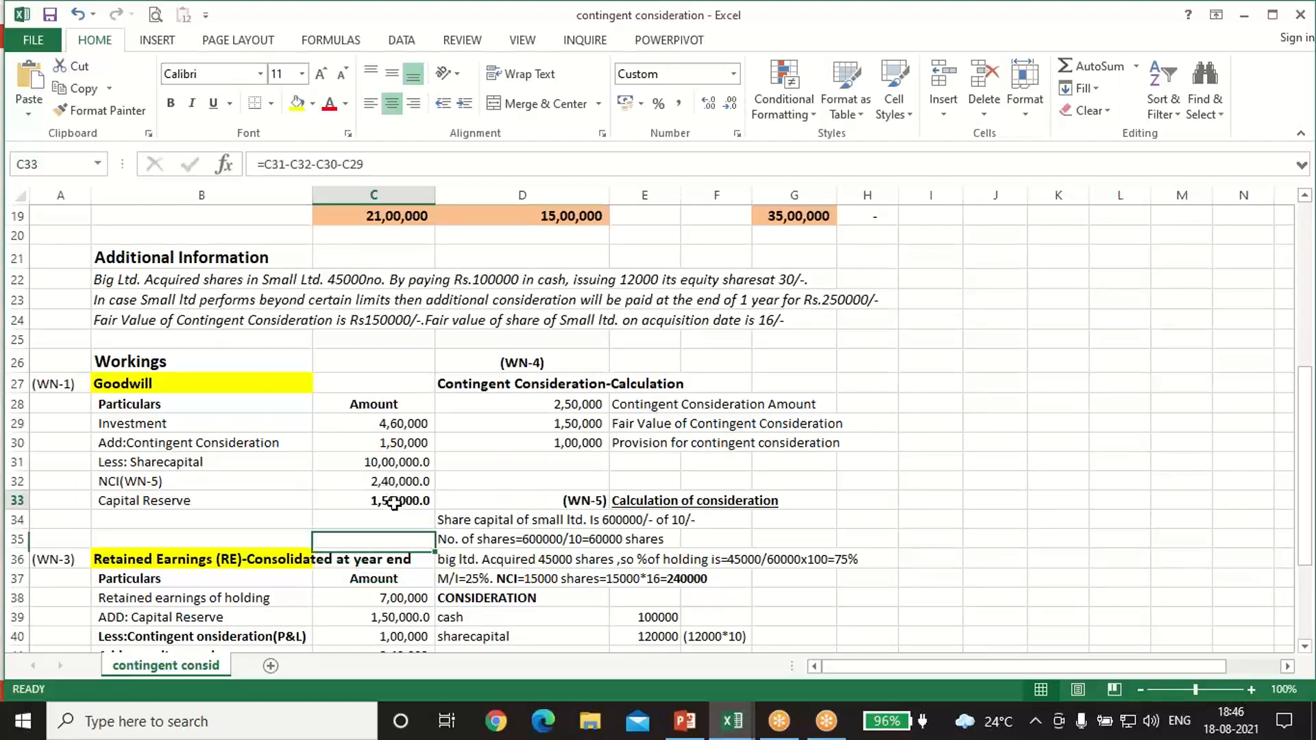
click(396, 621)
Step: Trace the contingent consideration deducted in WN-3 to the provision in WN-4 and inspect that provision's formula
scroll(400, 603, down, 1)
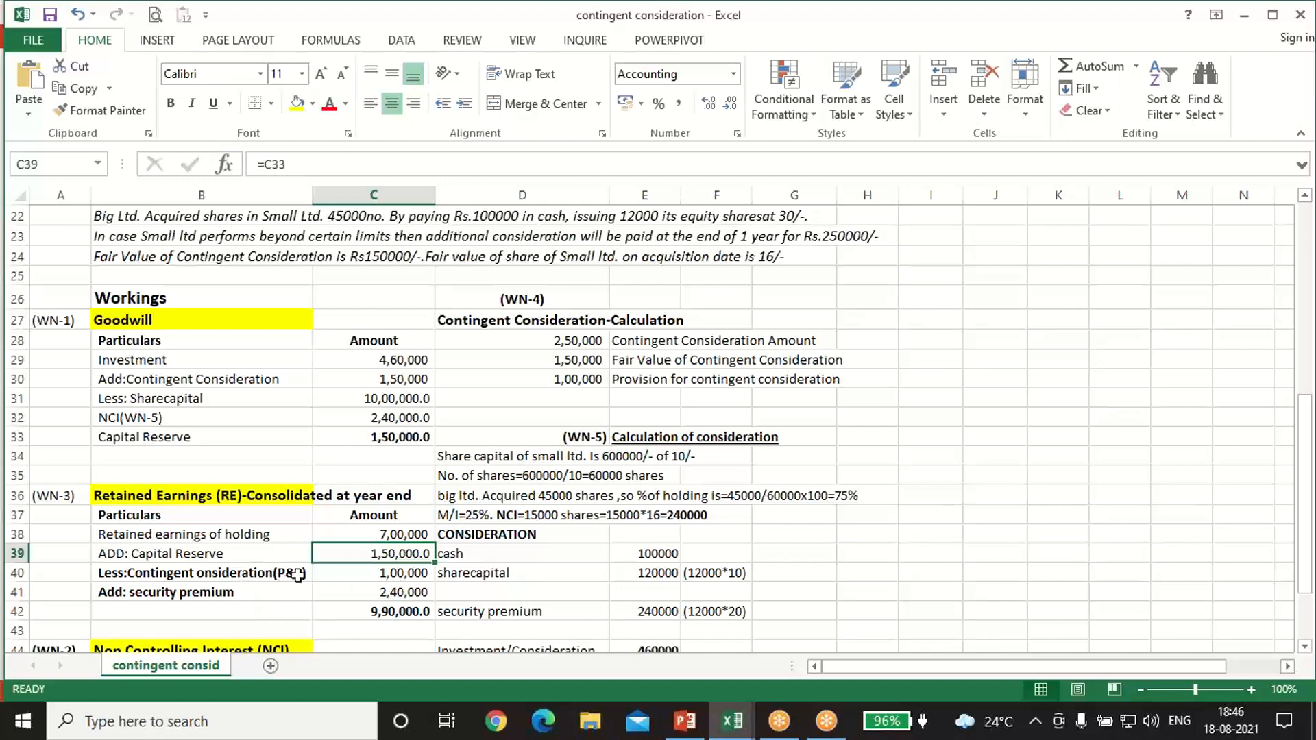
click(368, 574)
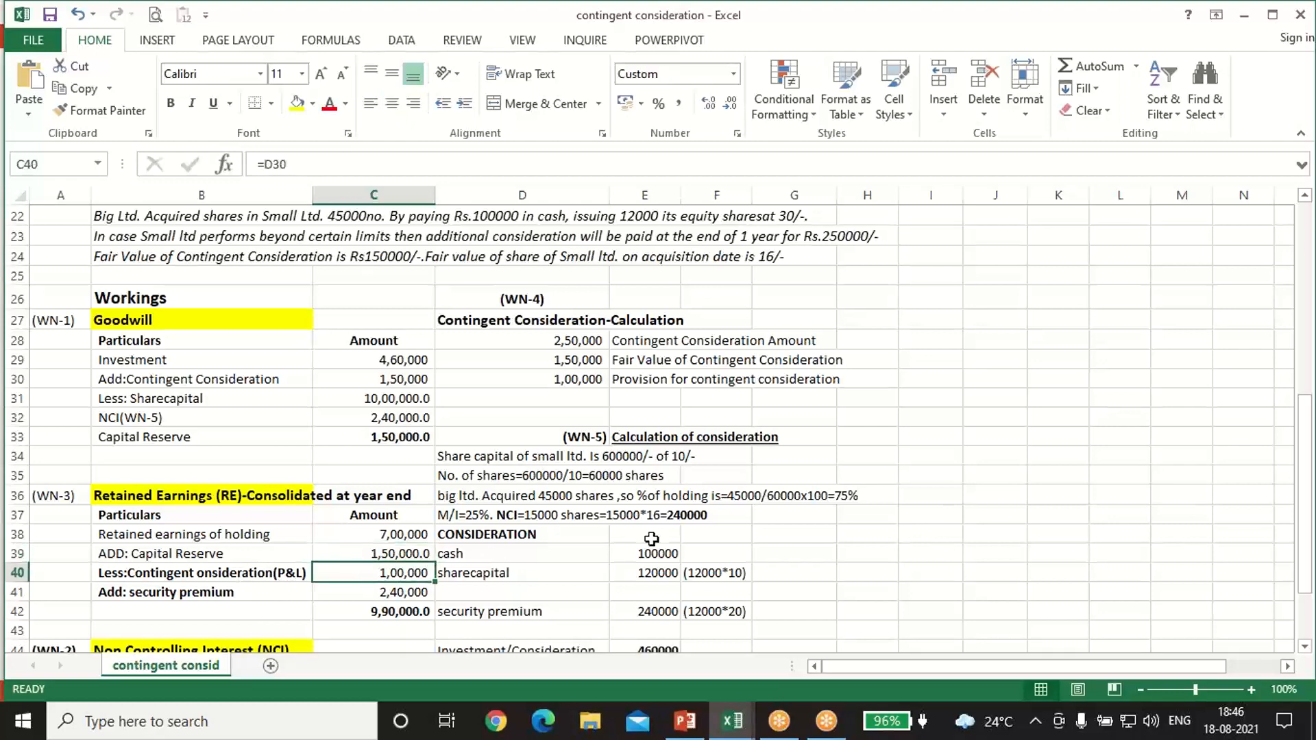
double_click(562, 379)
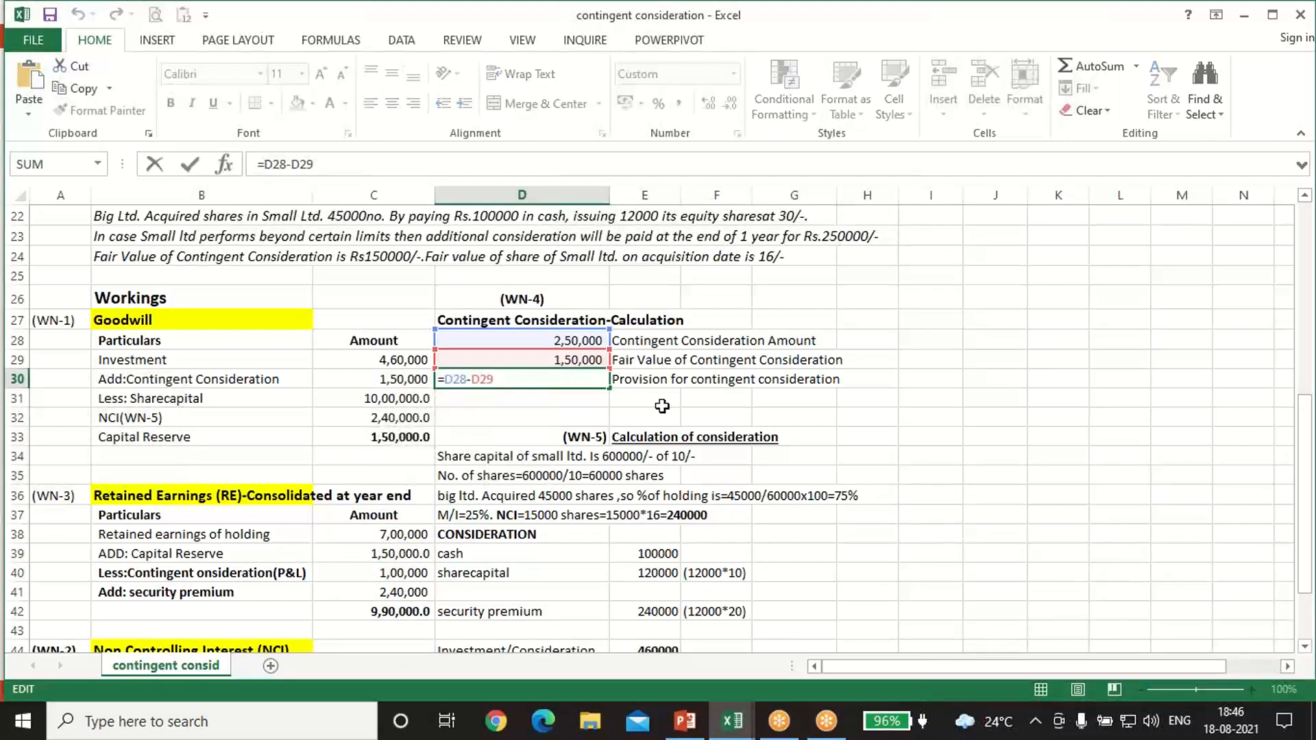
click(683, 411)
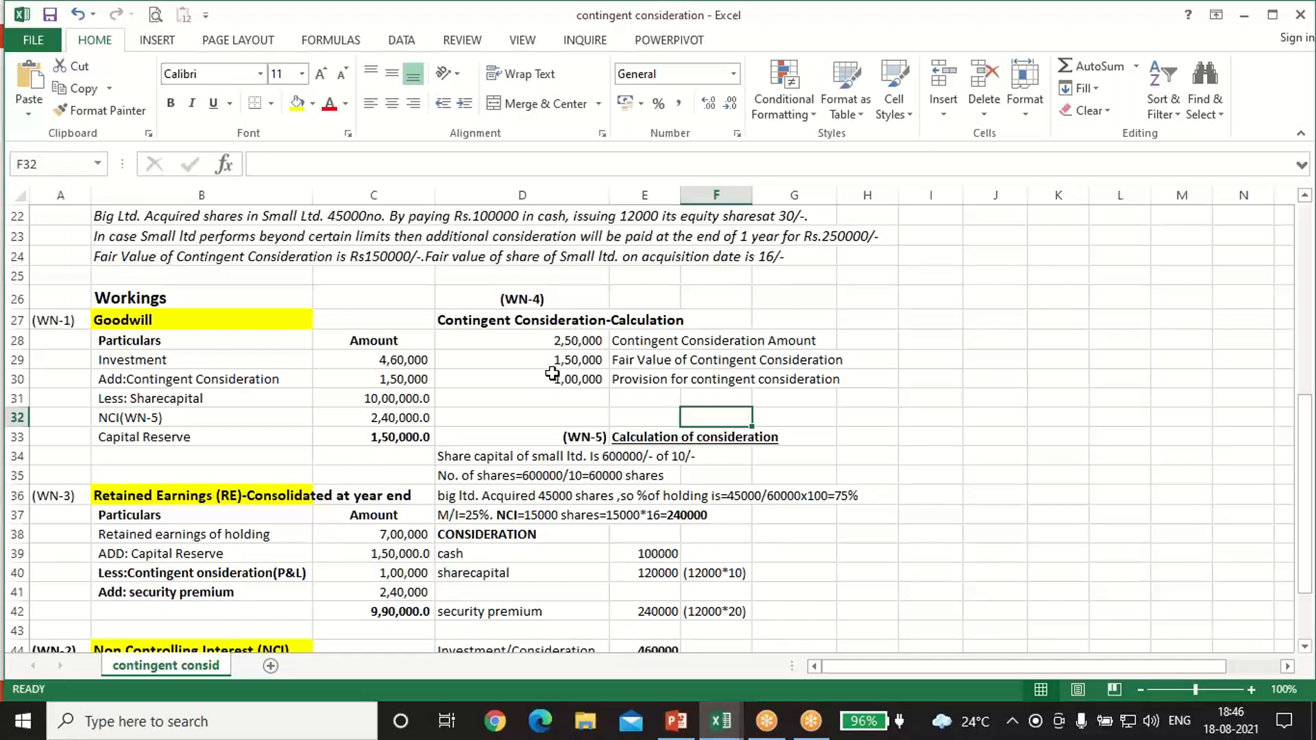
click(409, 574)
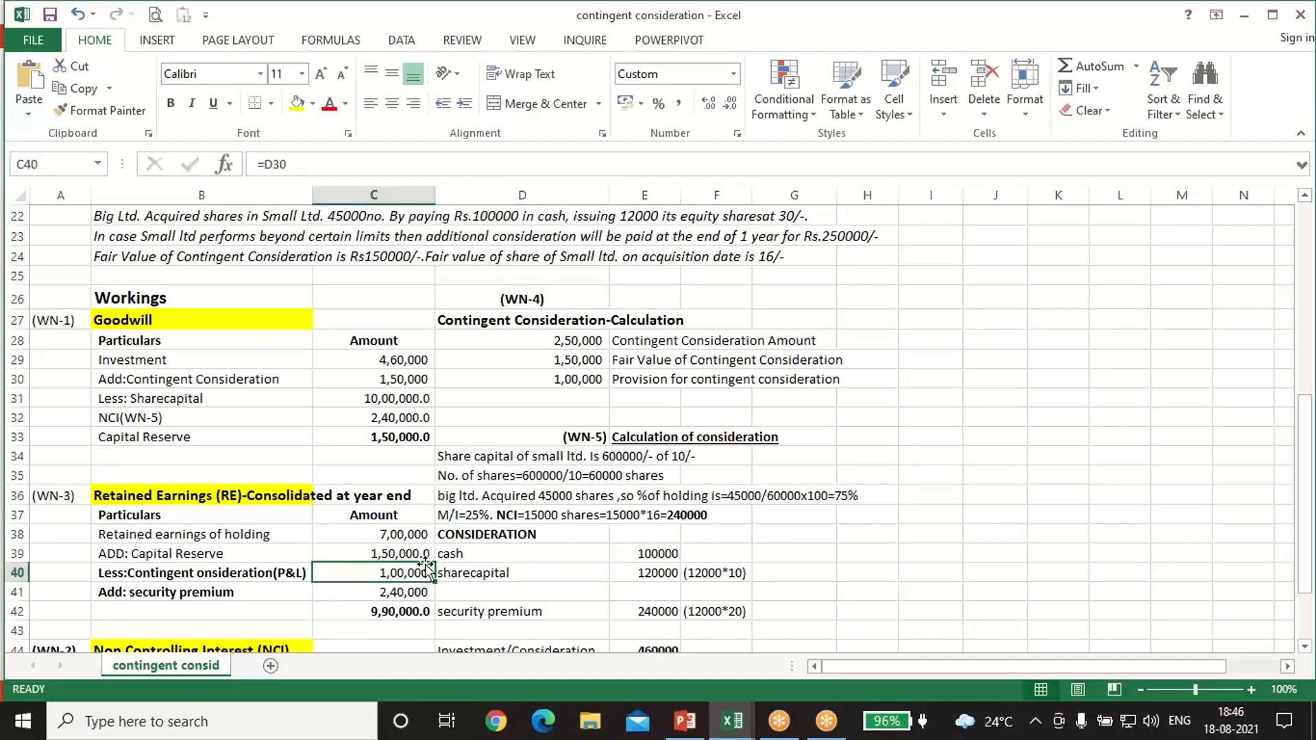
Step: Trace the security premium added in WN-3 to the security premium amount in the WN-5 consideration calculation
scroll(620, 558, down, 1)
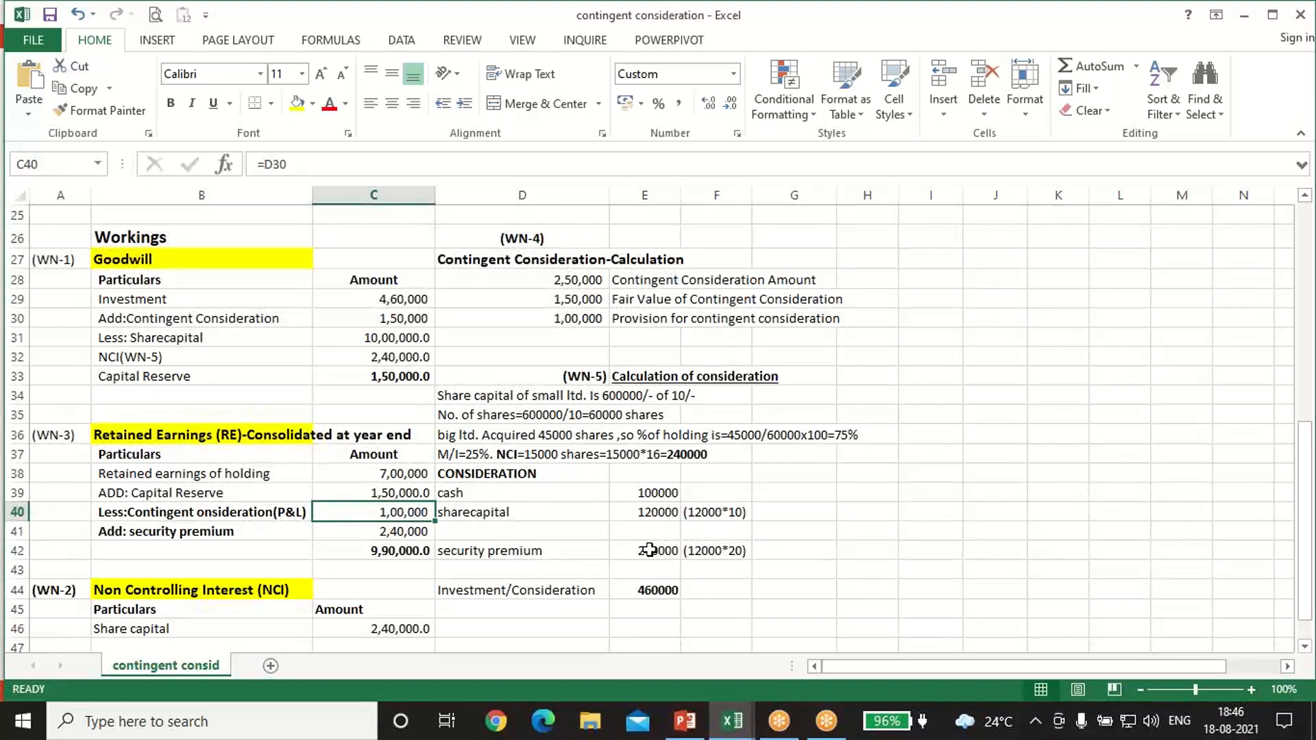
click(650, 550)
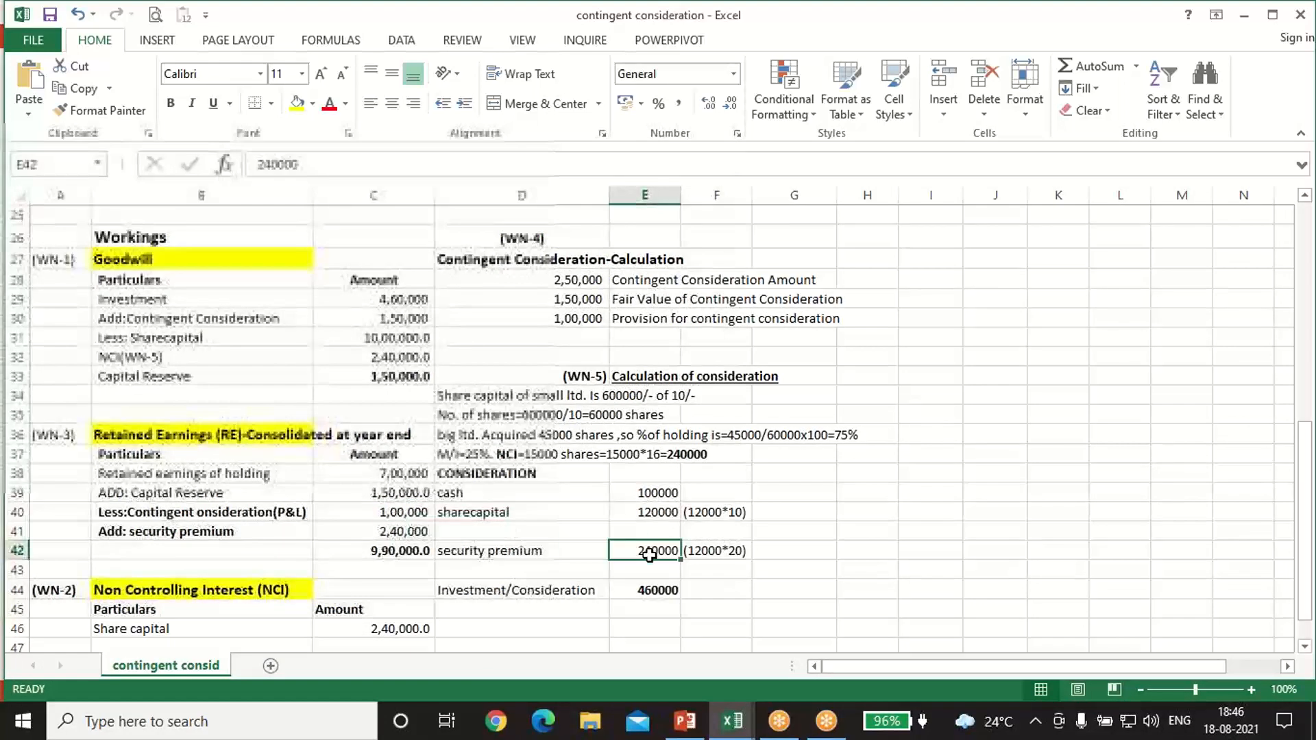
click(406, 532)
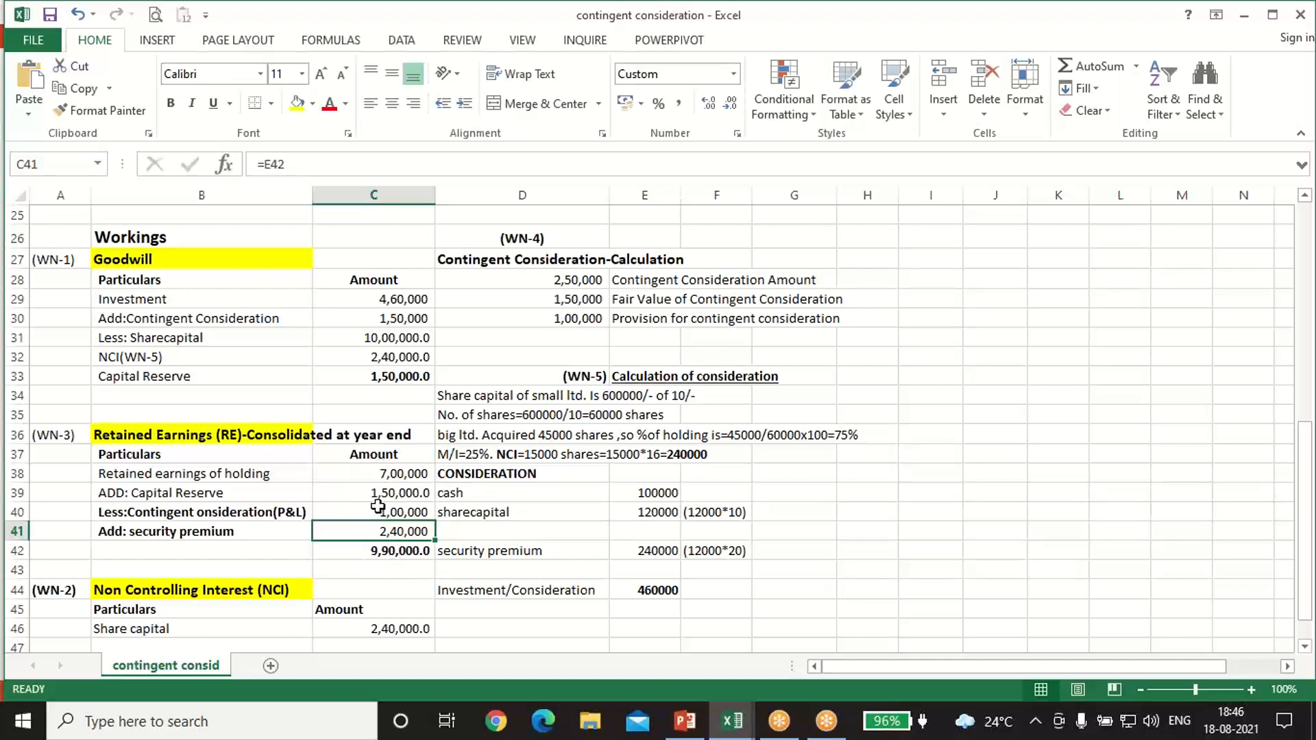
Step: Review the retained earnings, Capital Reserve, contingent consideration and security premium components in the WN-3 working
click(370, 475)
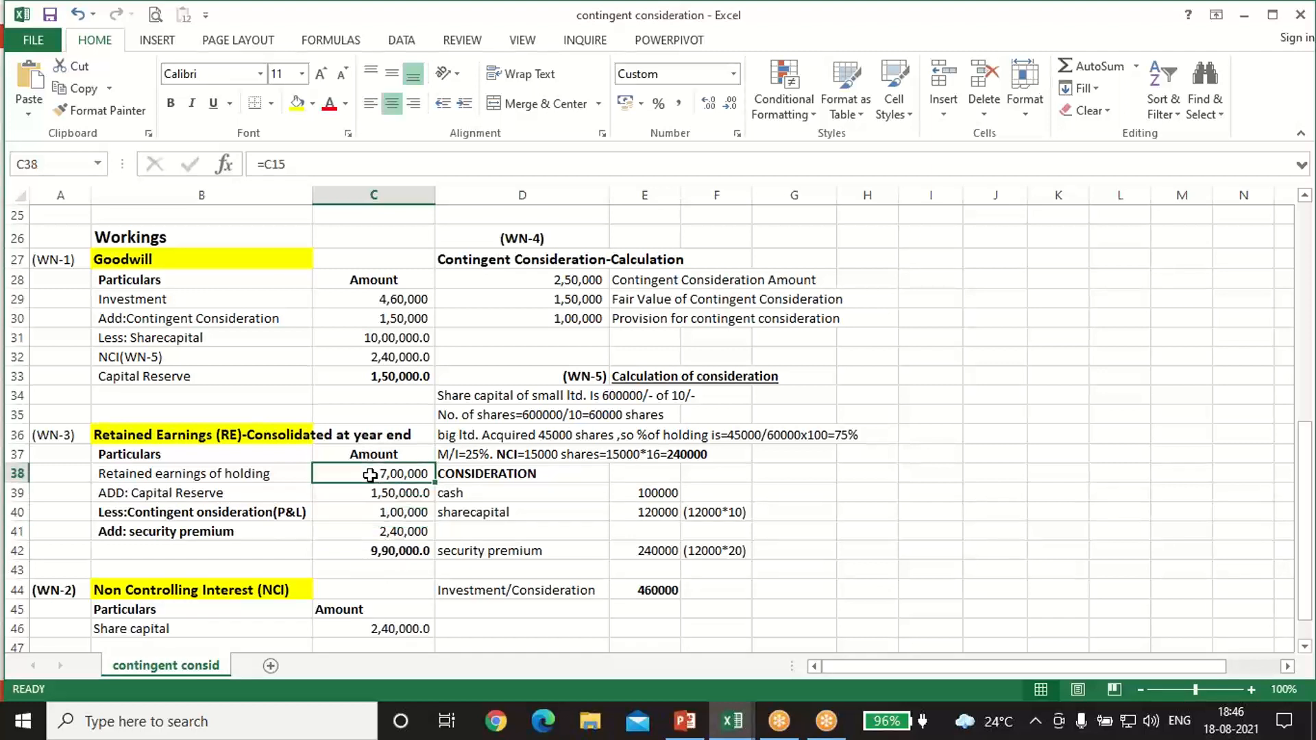
key(Down)
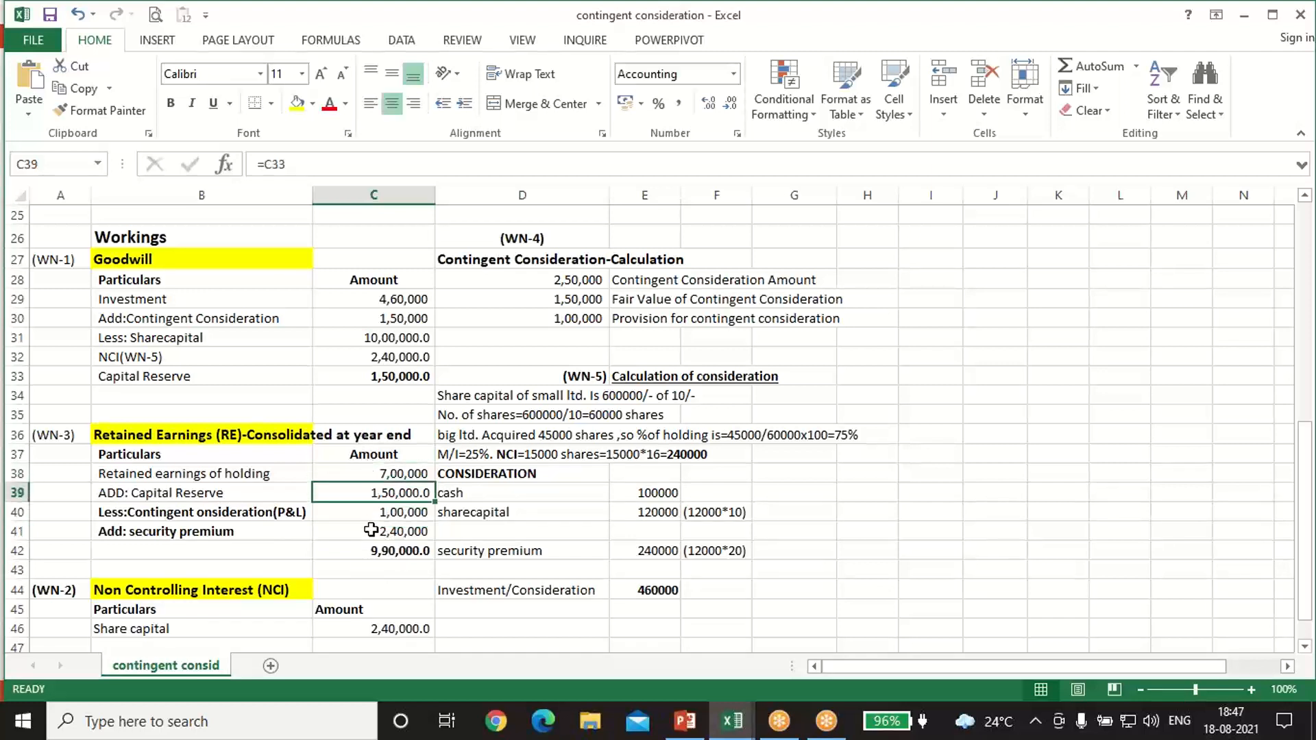
click(371, 530)
click(371, 515)
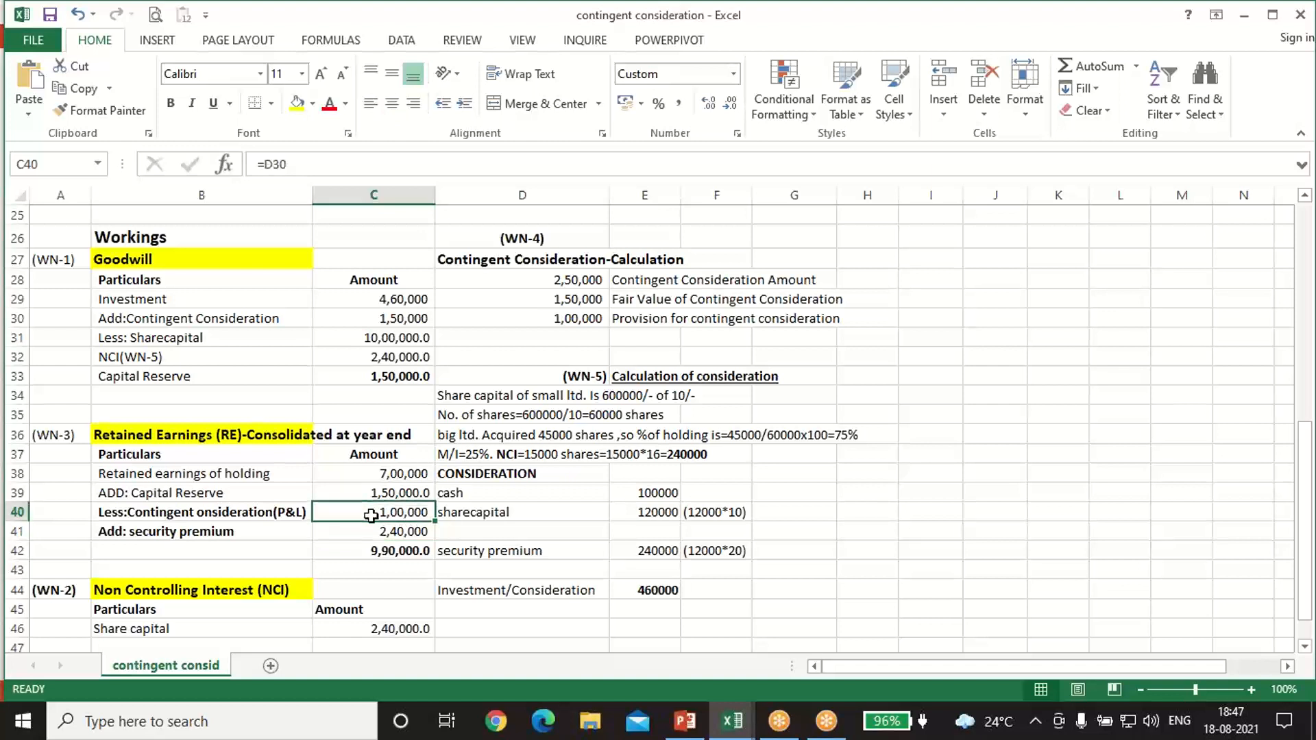
Step: Re-enter the WN-3 consolidated retained earnings total in C42 as =C38+C39+C41-C40
click(370, 551)
text(=)
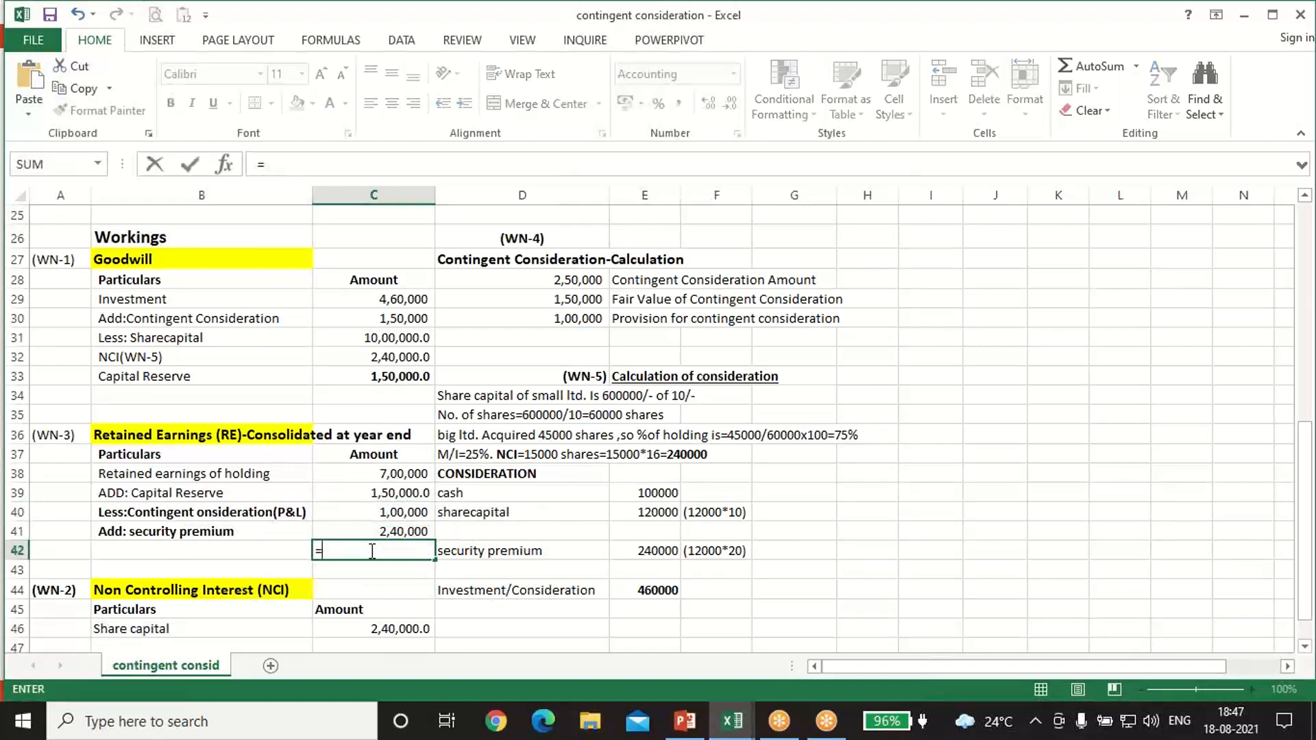
key(Up)
key(Up)
key(Up)
key(Up)
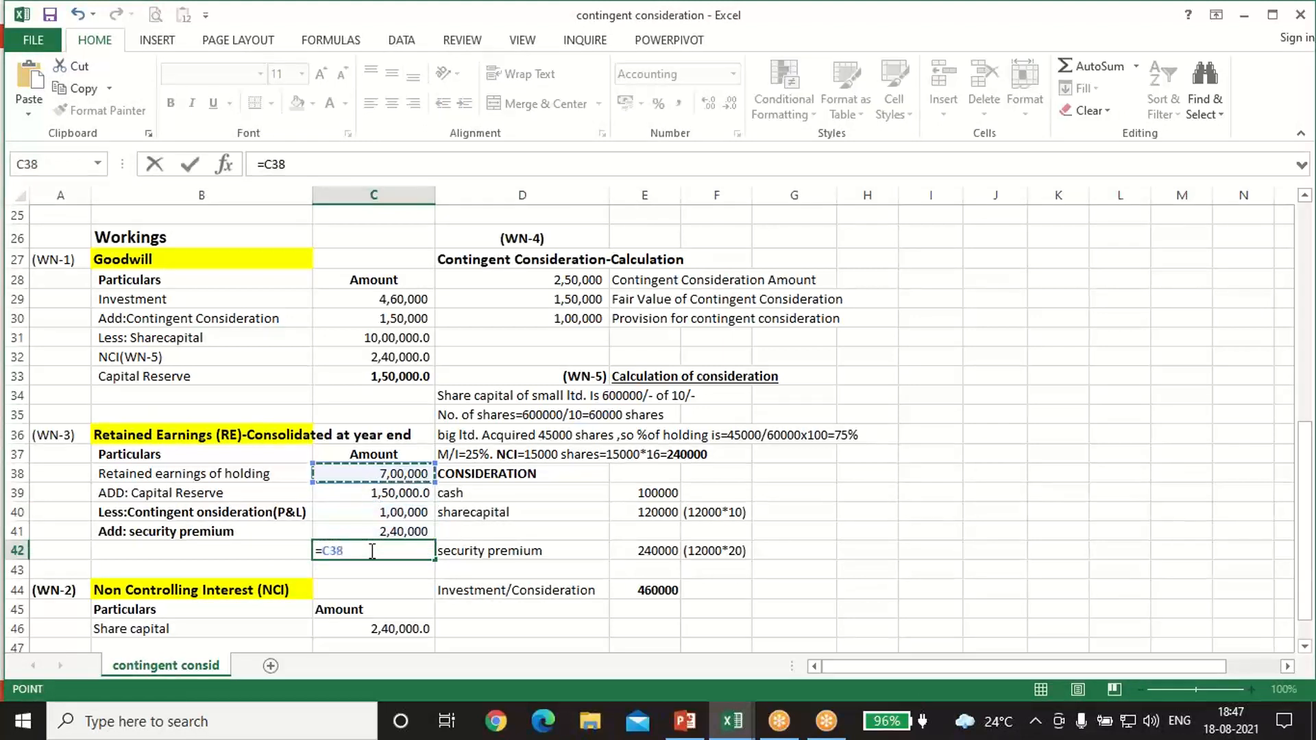
text(+)
key(Up)
key(Up)
key(Up)
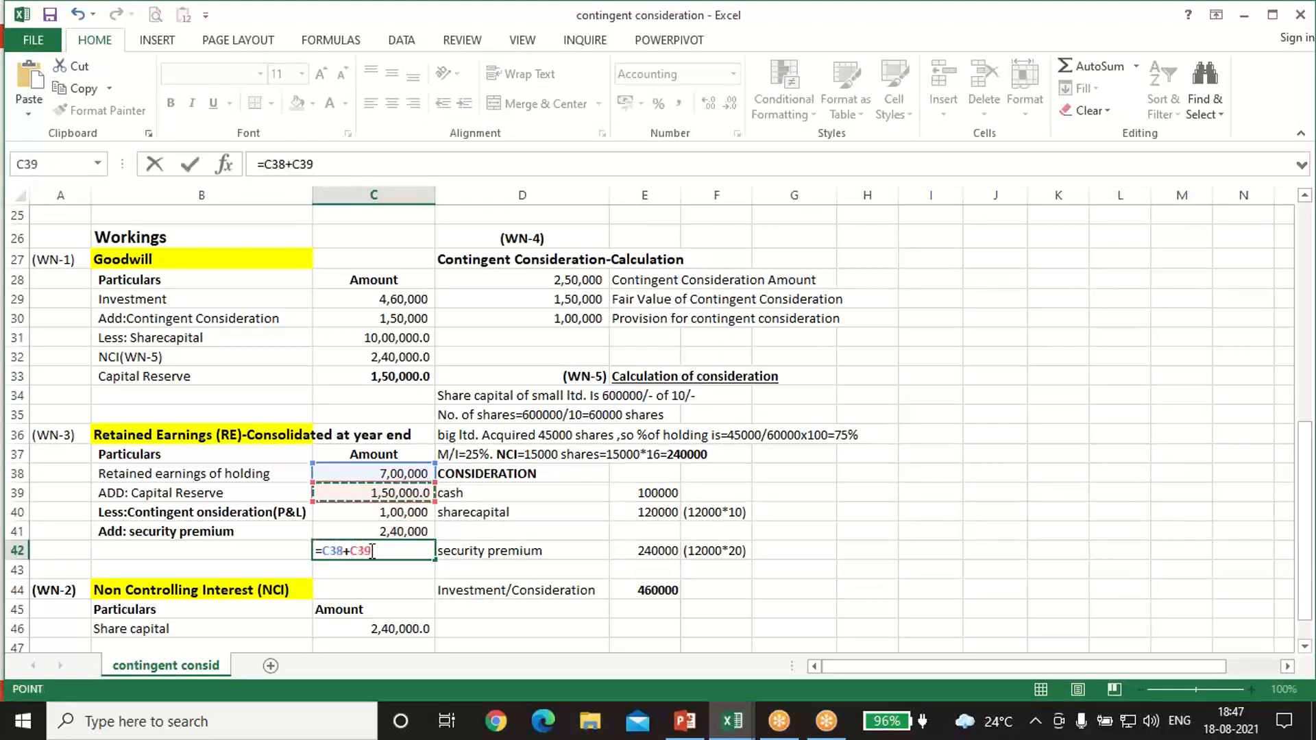
text(+)
key(Up)
key(Up)
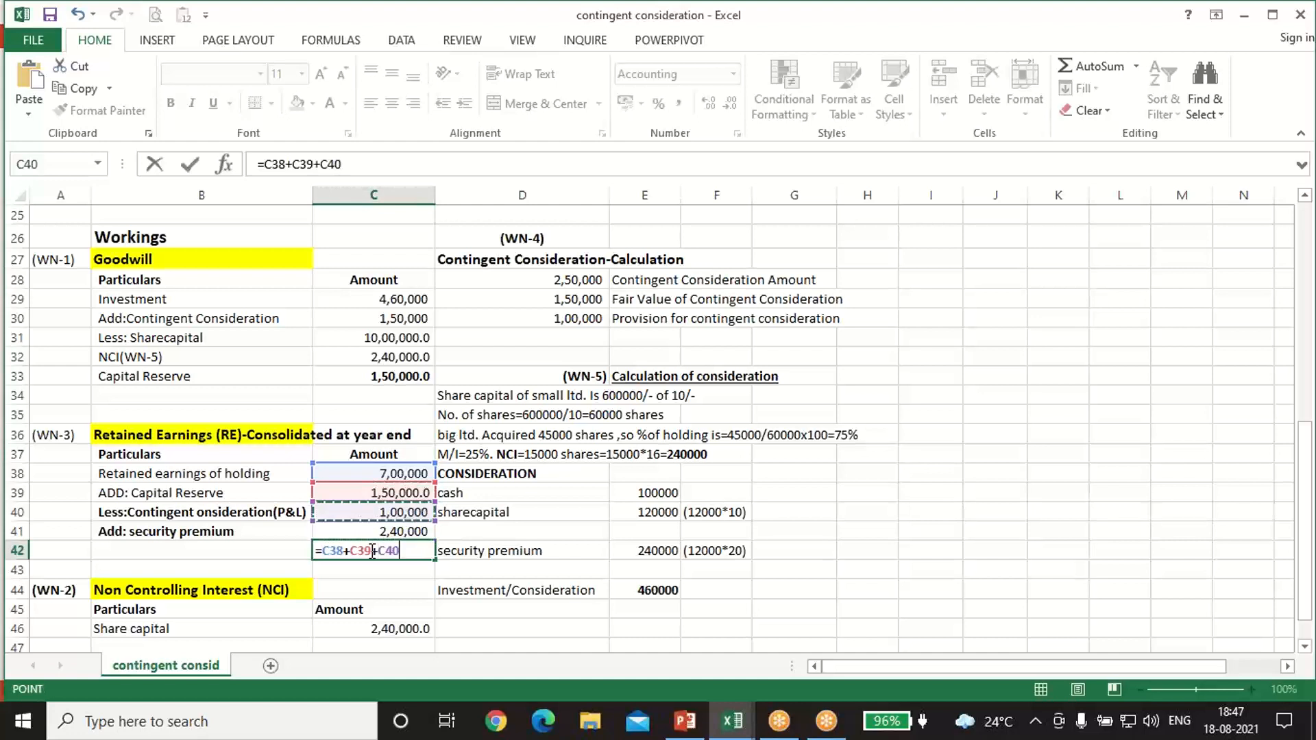
key(Down)
text(-)
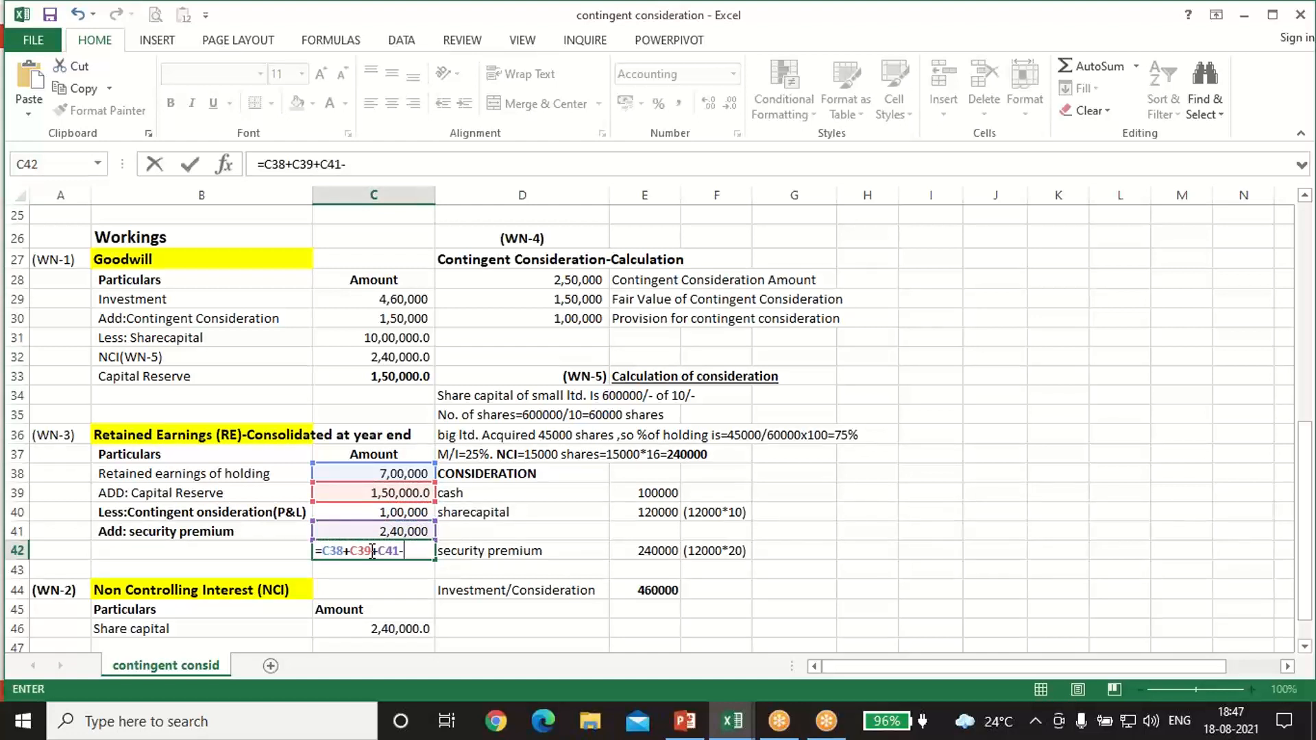
key(Up)
key(Up)
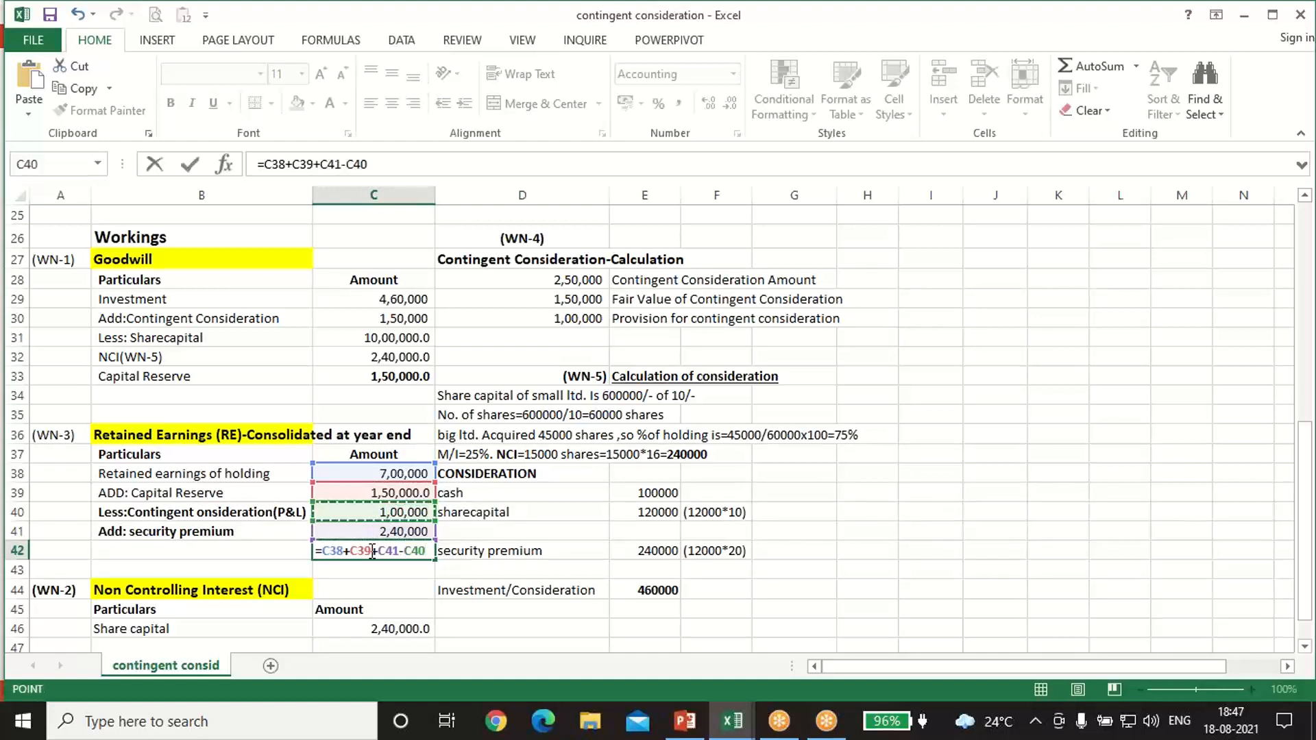
key(Return)
Step: Trace the Retained Earnings amount in the Consolidated SOFP back to the WN-3 total
drag(370, 551, 373, 625)
click(593, 588)
scroll(600, 590, up, 3)
scroll(692, 508, up, 4)
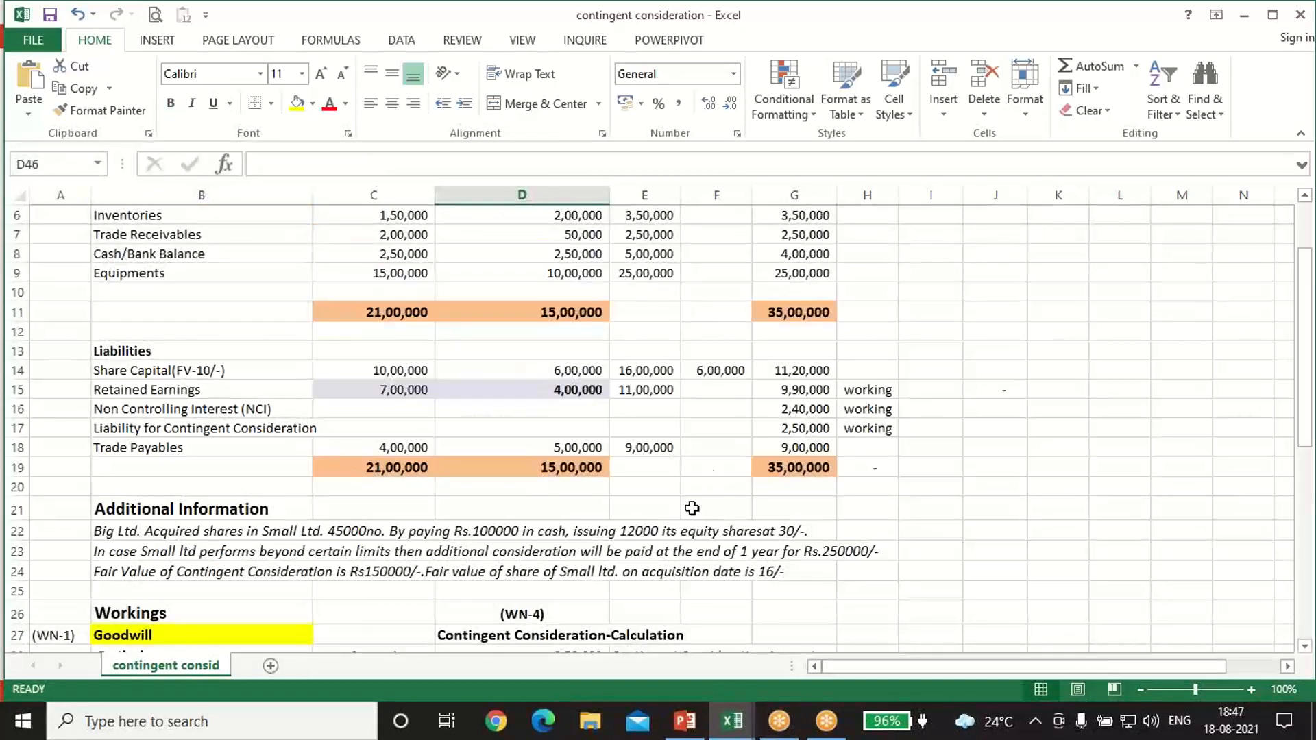
click(802, 388)
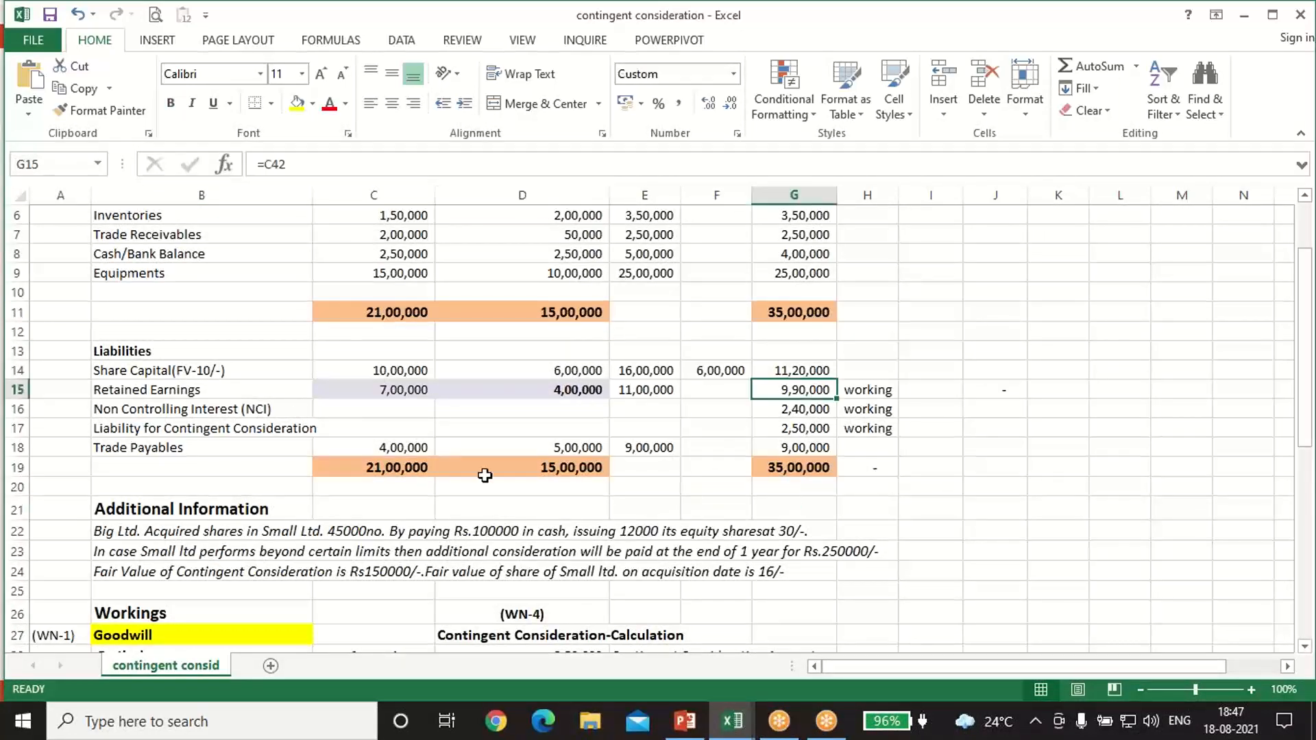
scroll(573, 557, down, 2)
scroll(573, 557, down, 5)
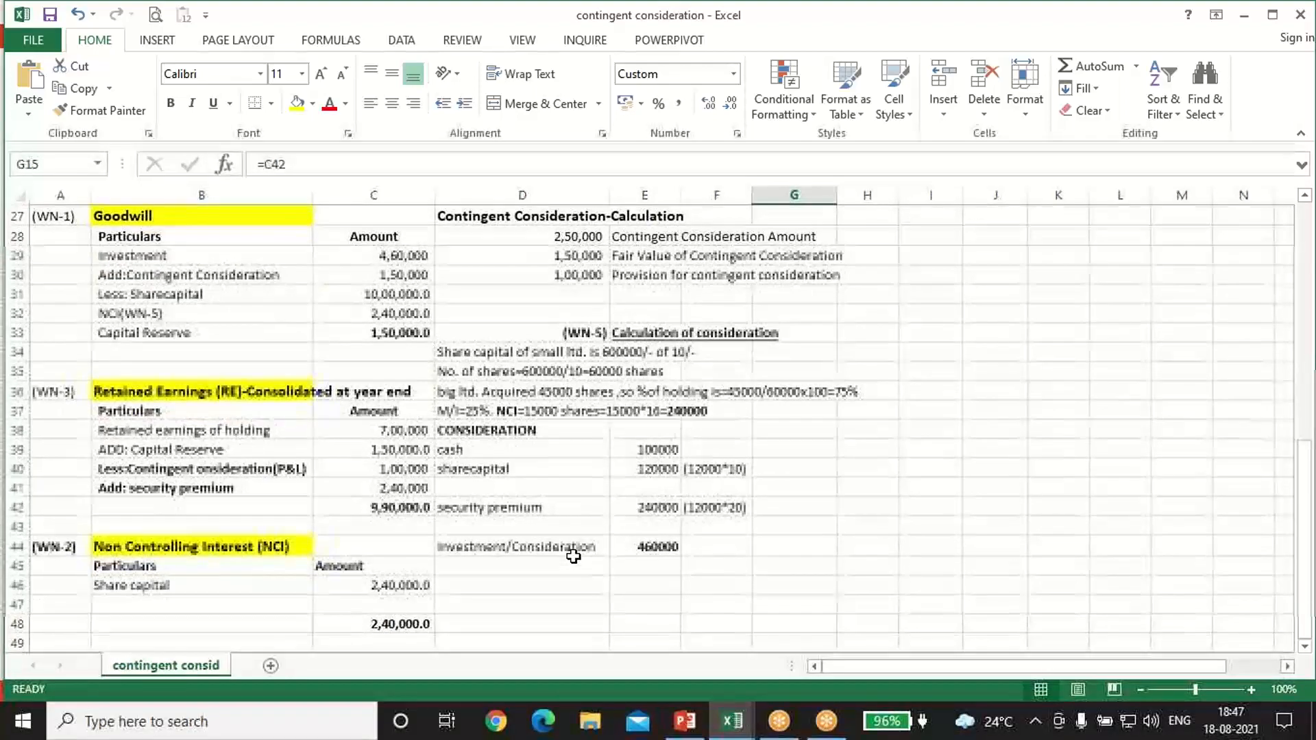
Step: Re-enter the Combine formula for Inventories in E6 as =C6+D6, adding the purchaser's and subsidiary's amounts
scroll(573, 557, up, 9)
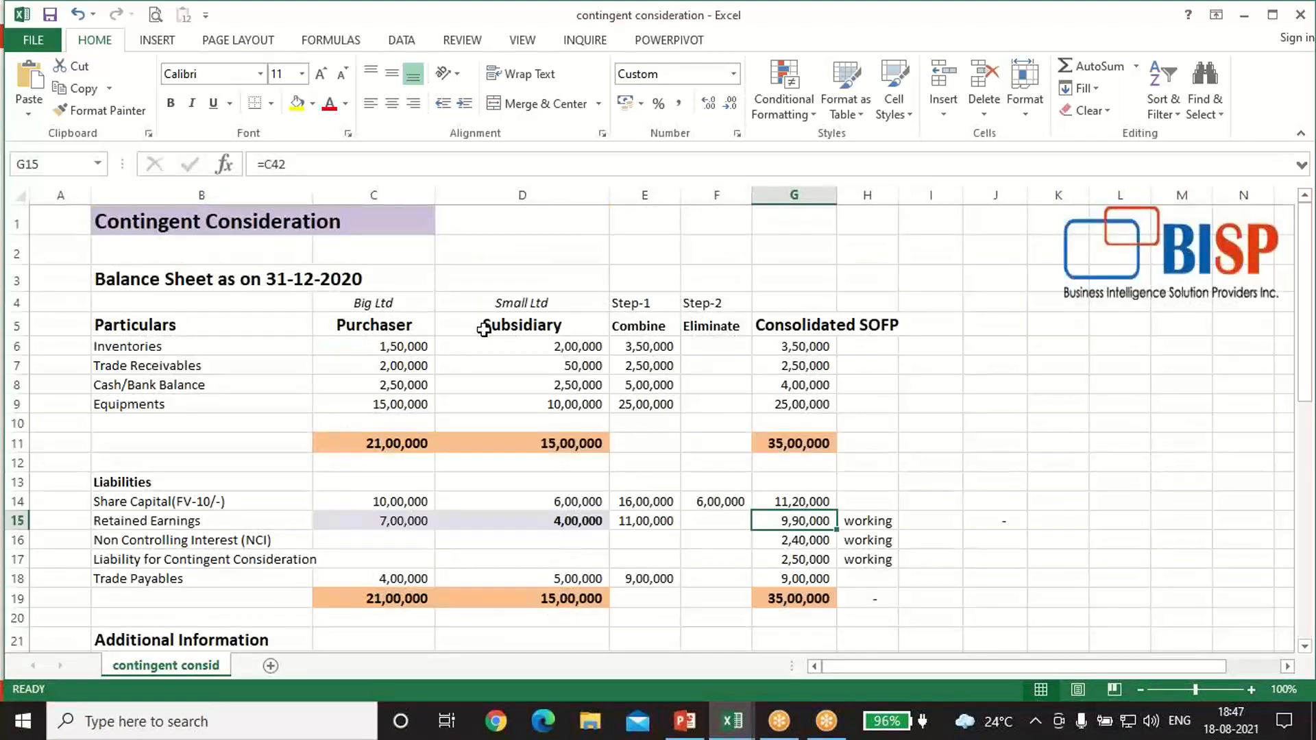
scroll(655, 305, down, 1)
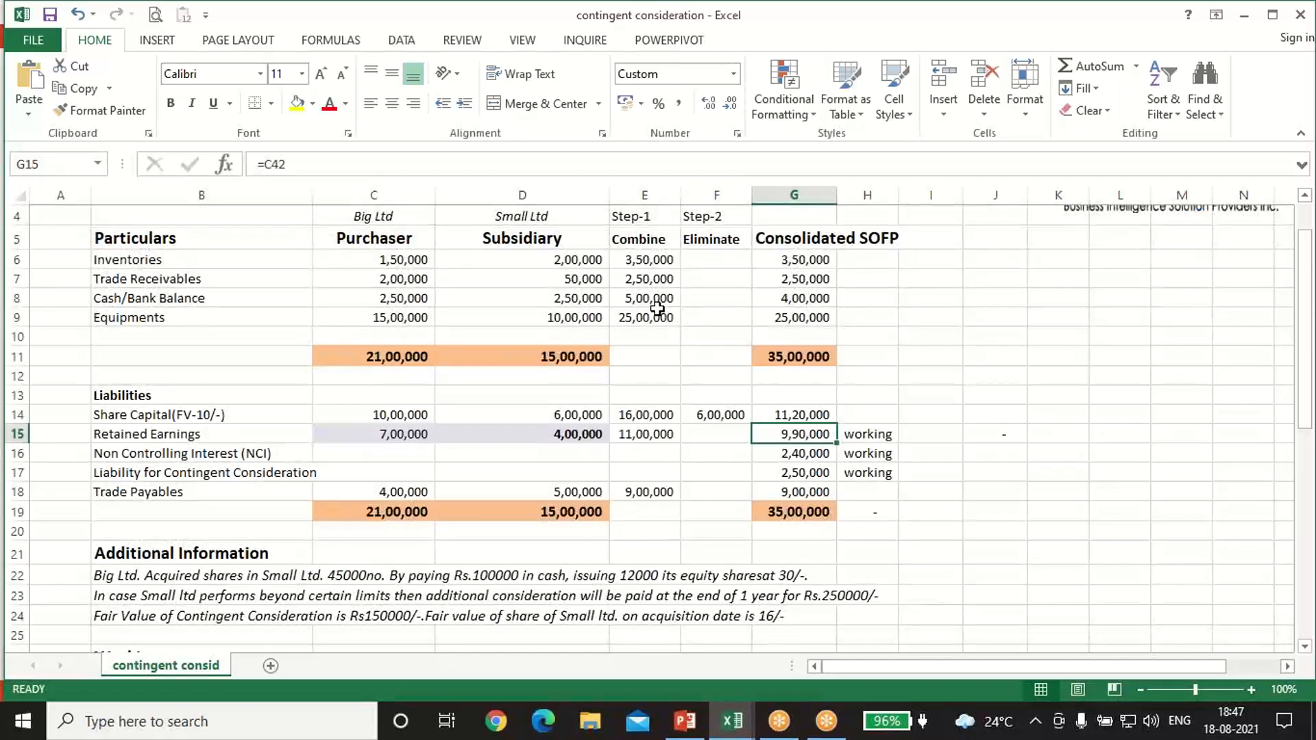
scroll(657, 309, up, 1)
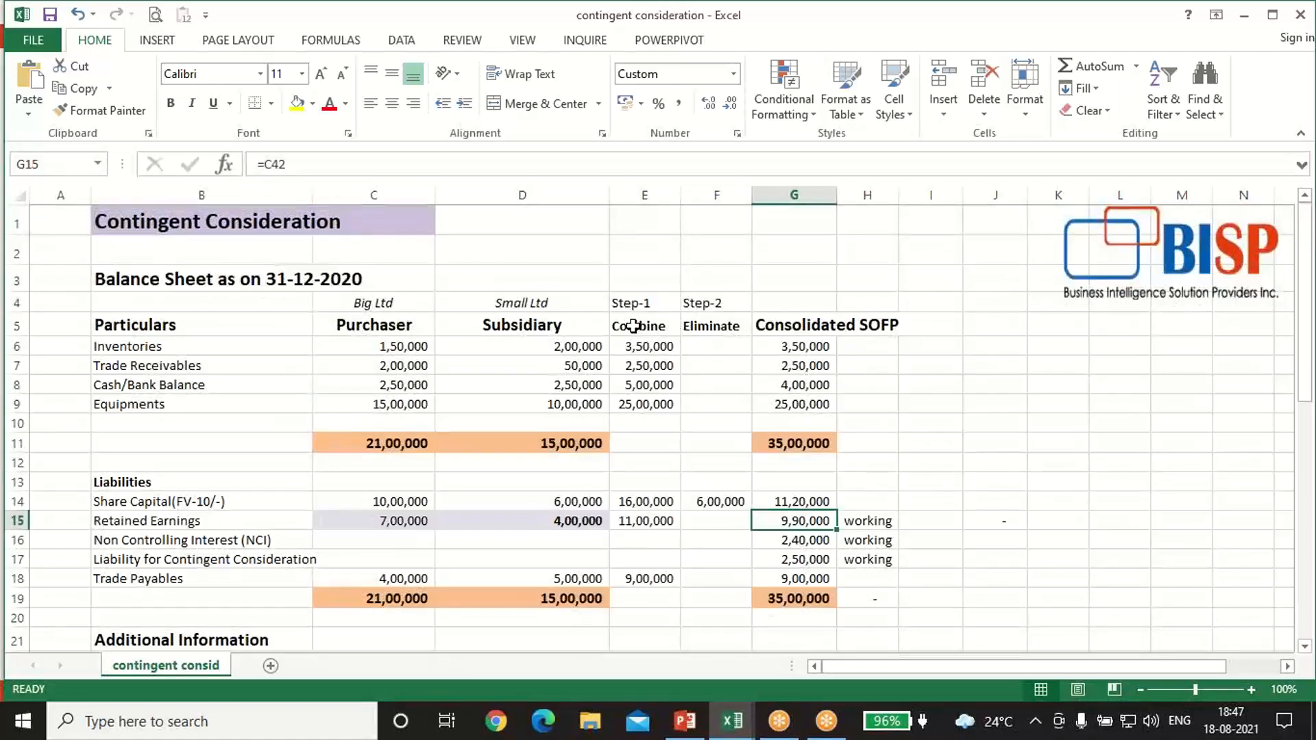
click(636, 326)
click(644, 348)
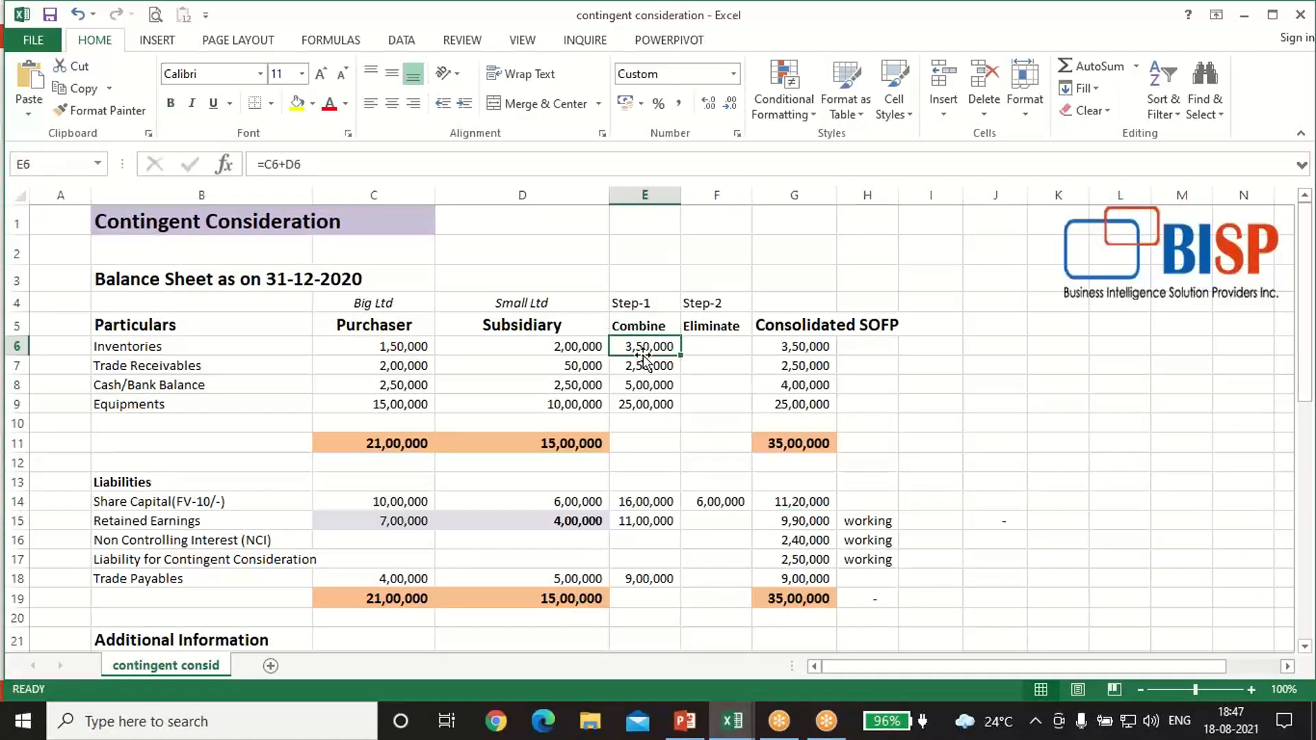
text(=)
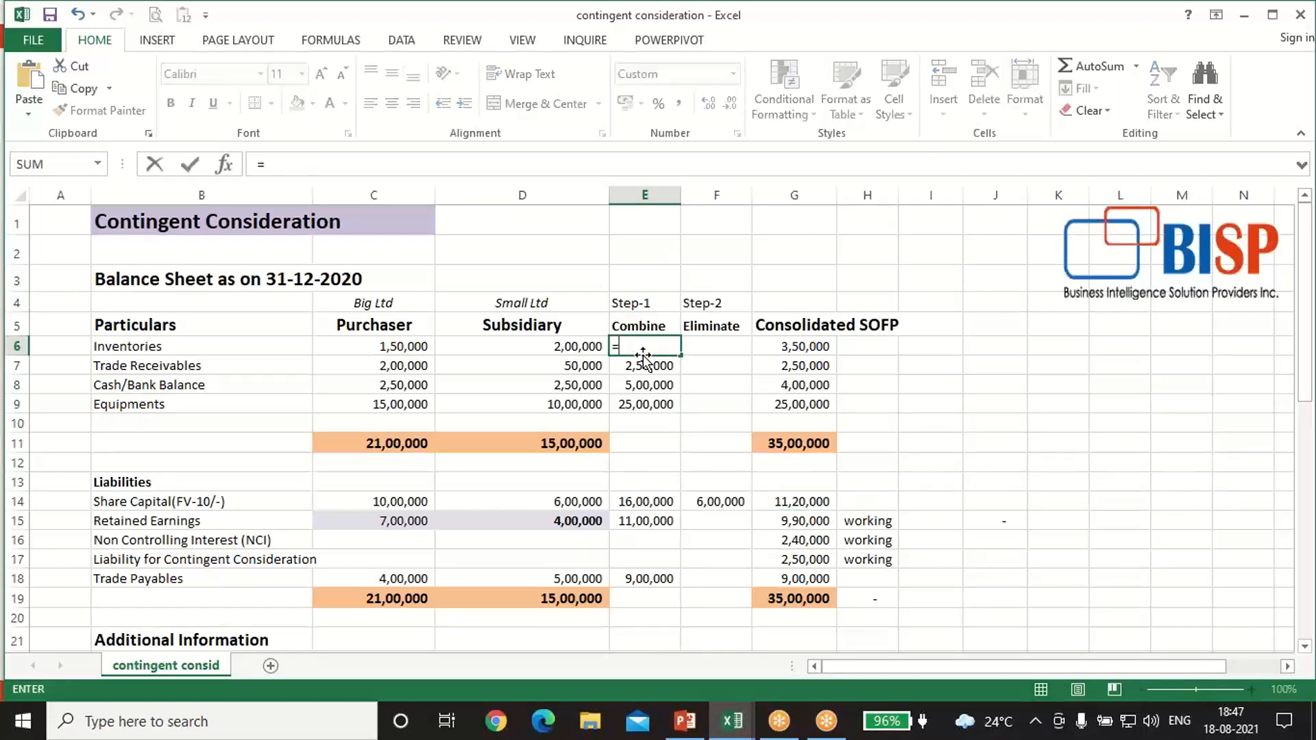
key(Left)
key(Left)
text(+)
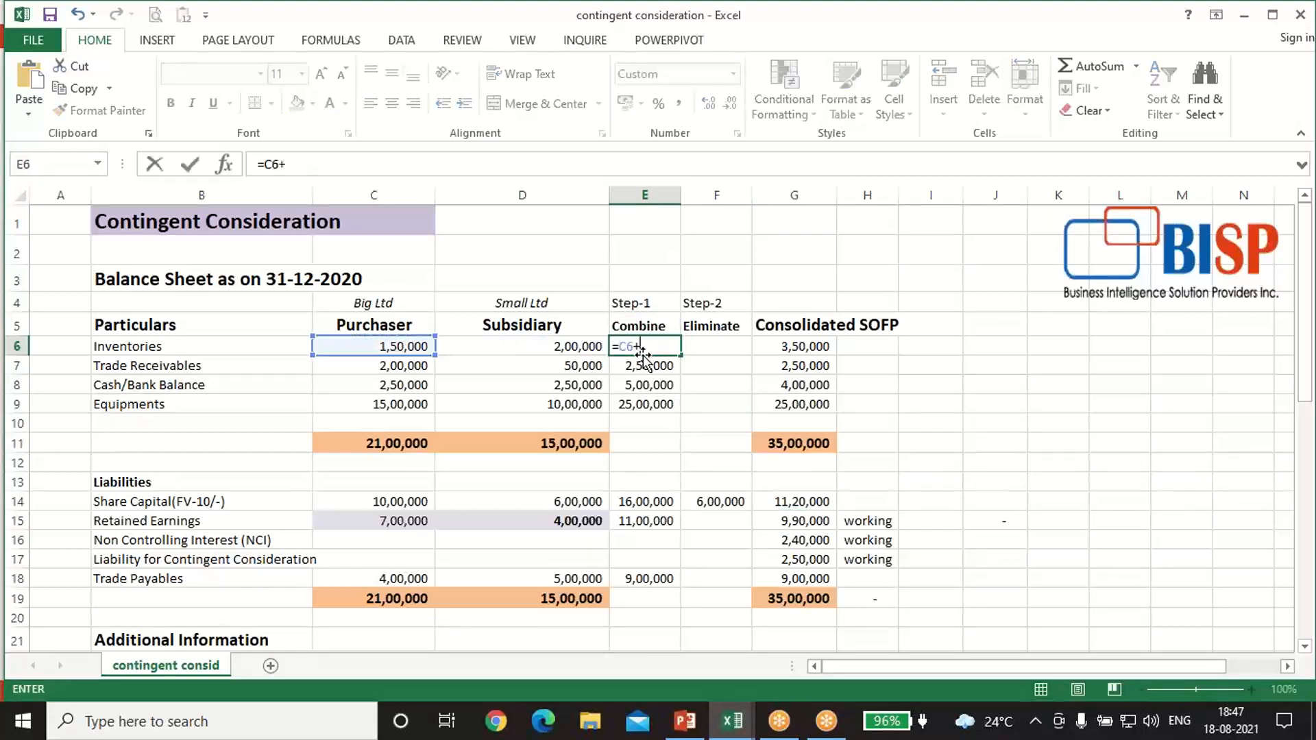
key(Left)
key(Return)
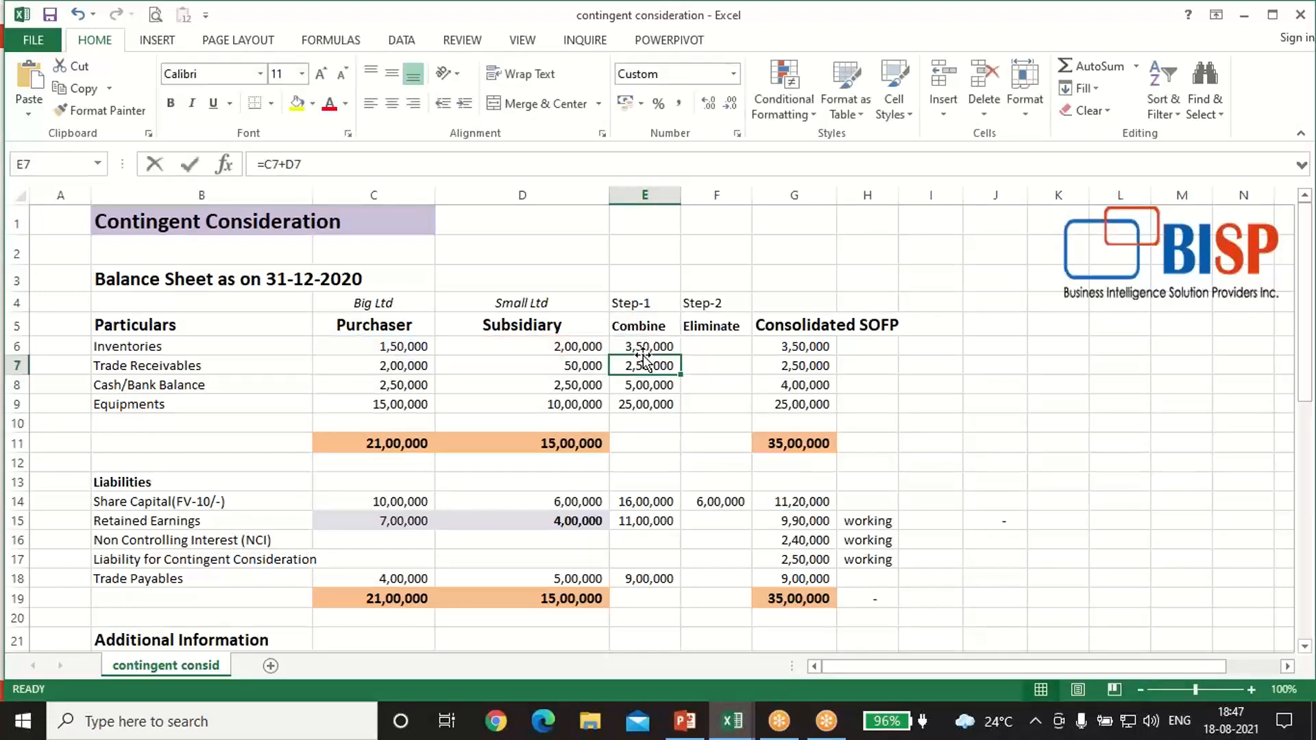
Step: Re-enter the Combine formula for Trade Receivables in E7 as =C7+D7
text(=)
key(Left)
key(Left)
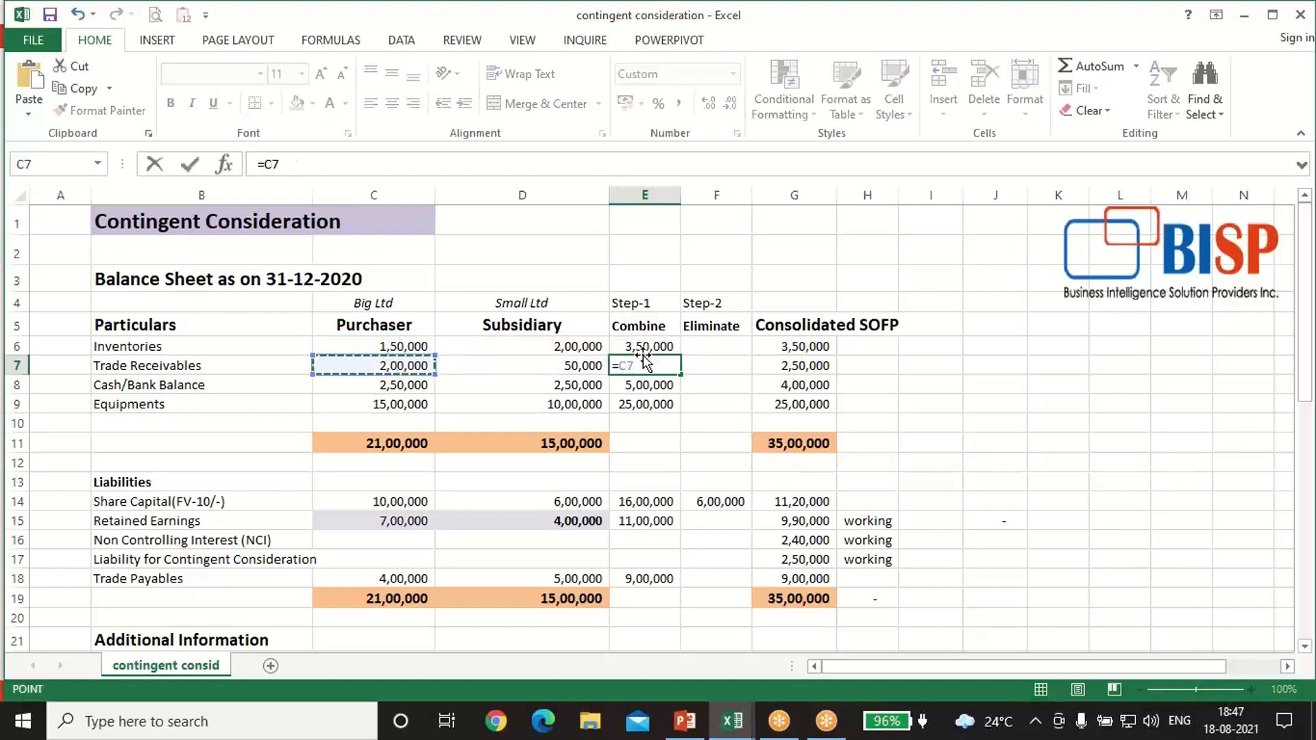
text(+)
key(Left)
key(Return)
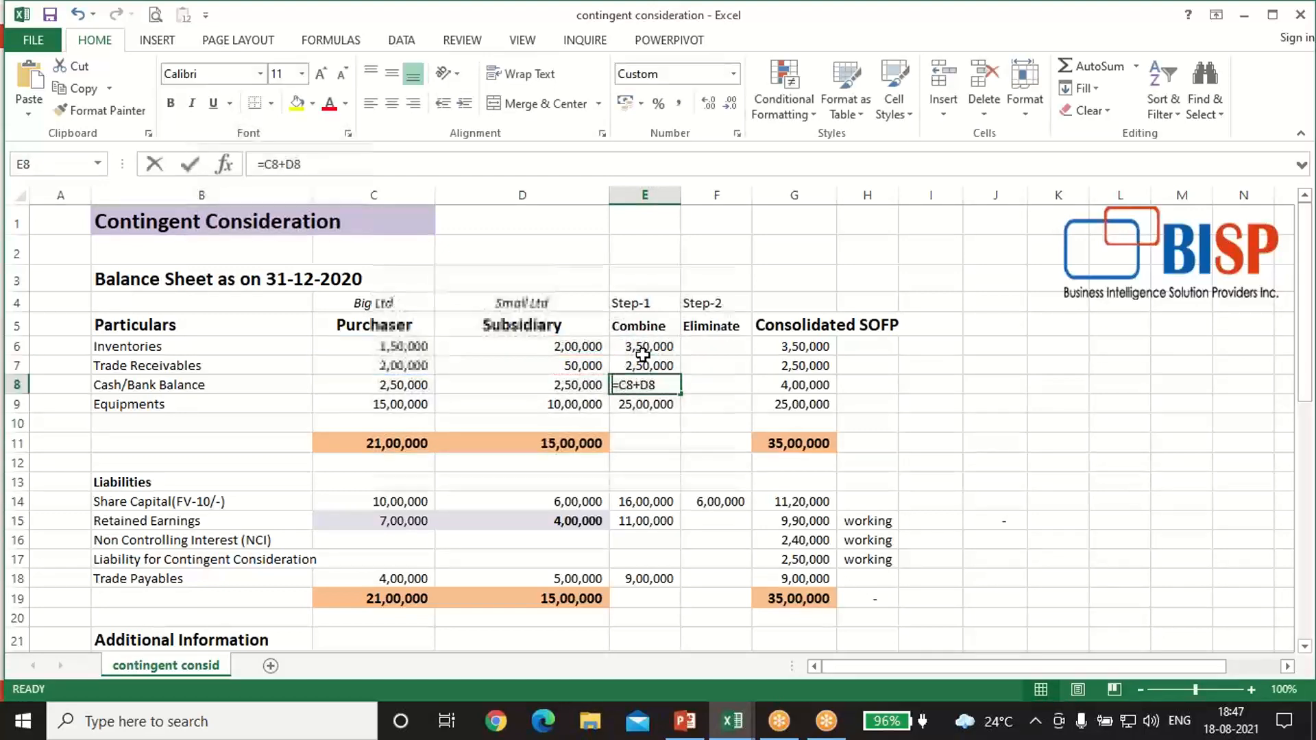
Step: Re-enter the Combine formula for Cash/Bank Balance in E8 as =C8+D8
text(=)
key(Left)
key(Left)
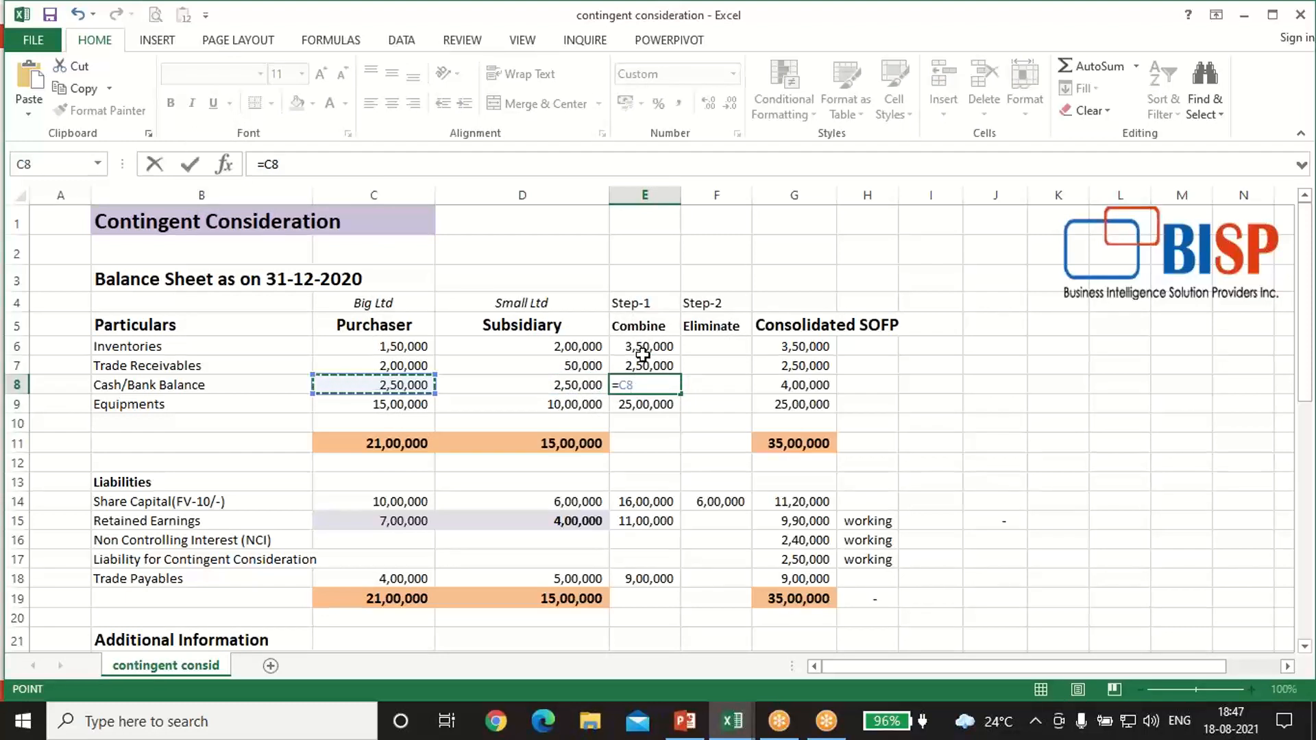
text(+)
key(Left)
key(Return)
Step: Re-enter the Combine formula for Equipments in E9 as =C9+D9
text(=)
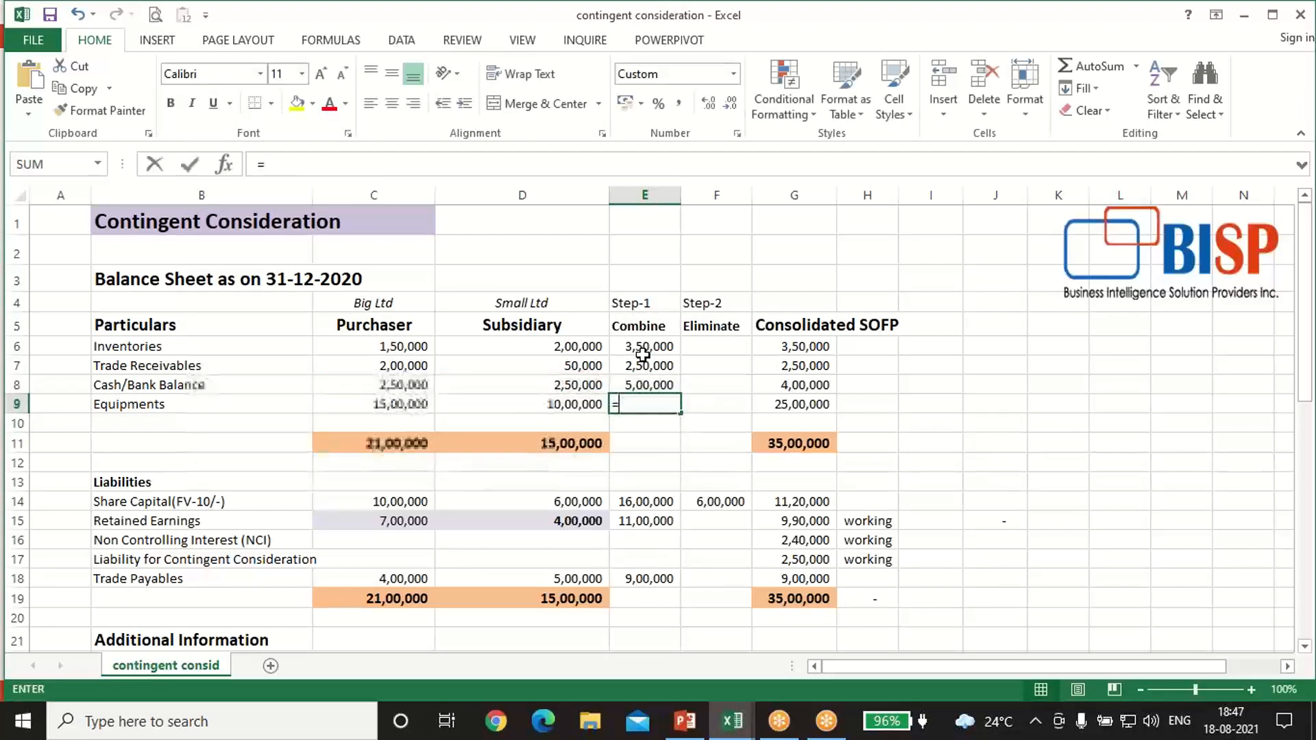
key(Left)
key(Left)
text(+)
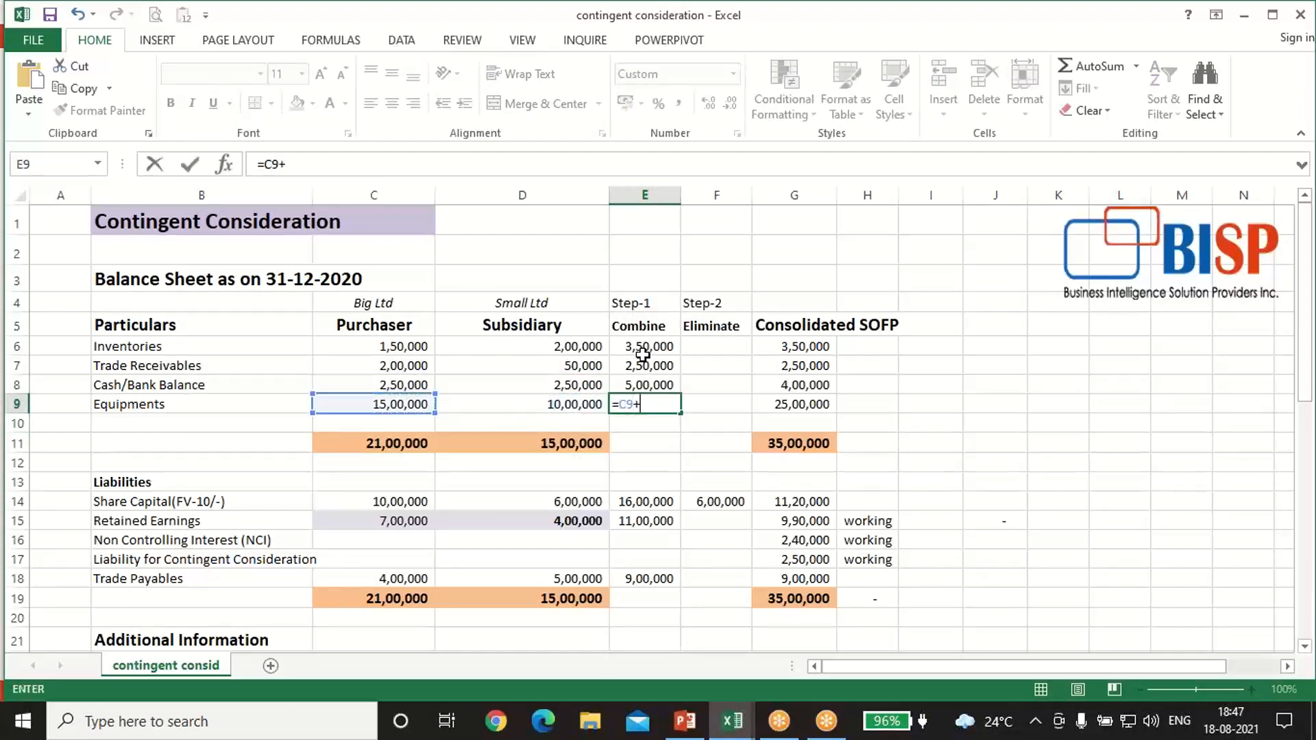
key(Left)
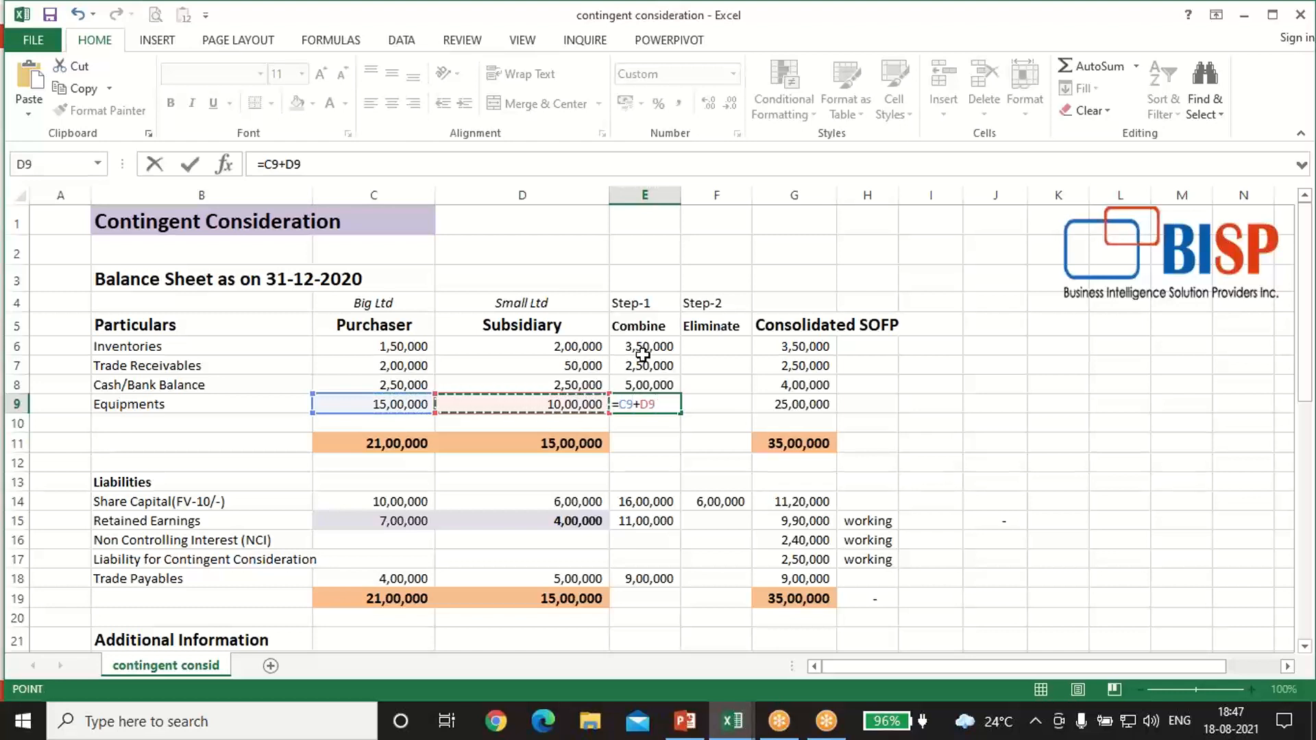
key(Return)
Step: Re-enter the Combine formula for Share Capital in E14 as =C14+D14
key(Down)
key(Down)
key(Down)
key(Down)
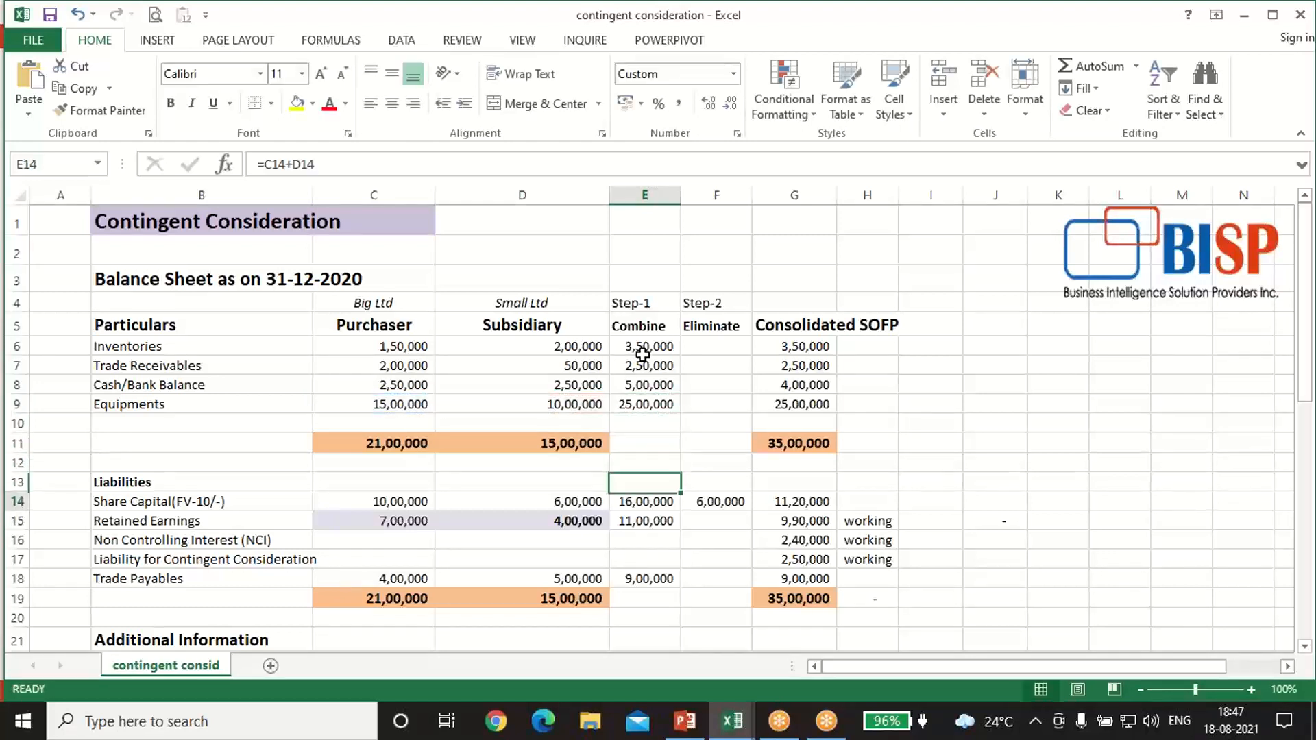
text(=)
key(Left)
key(Left)
text(+)
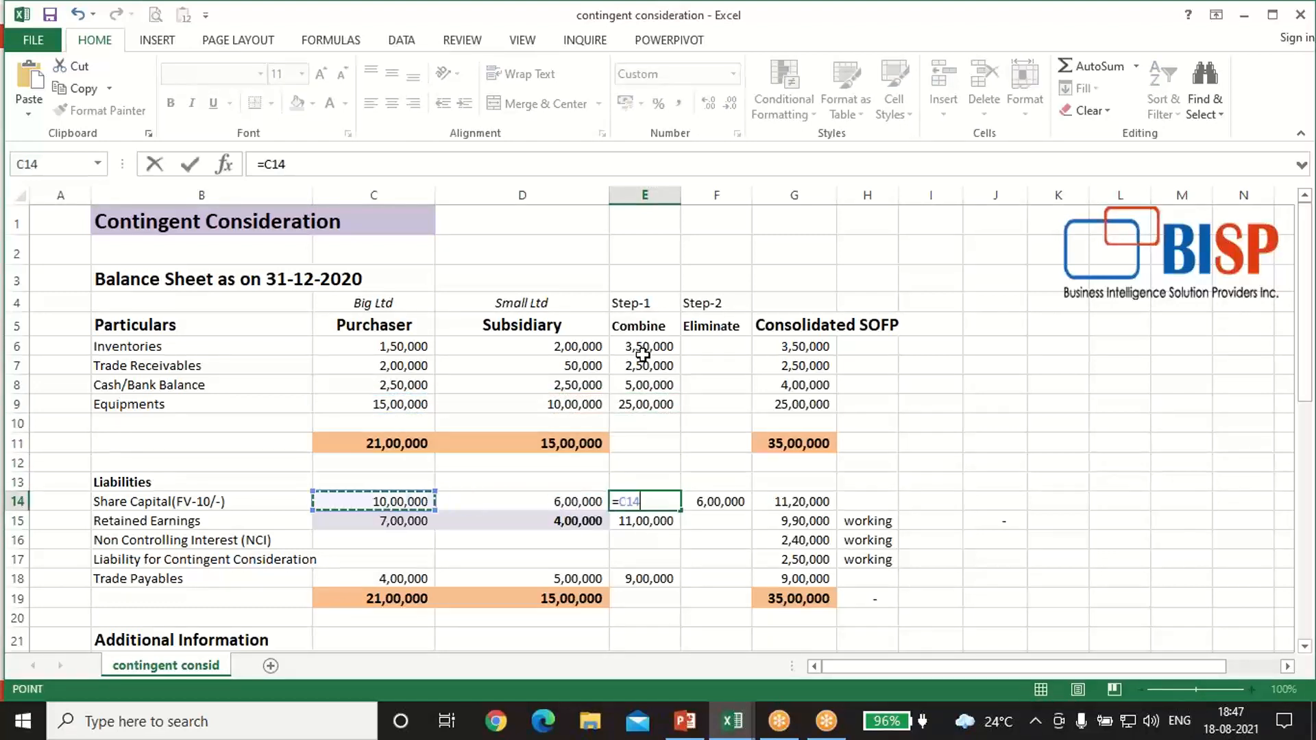
key(Left)
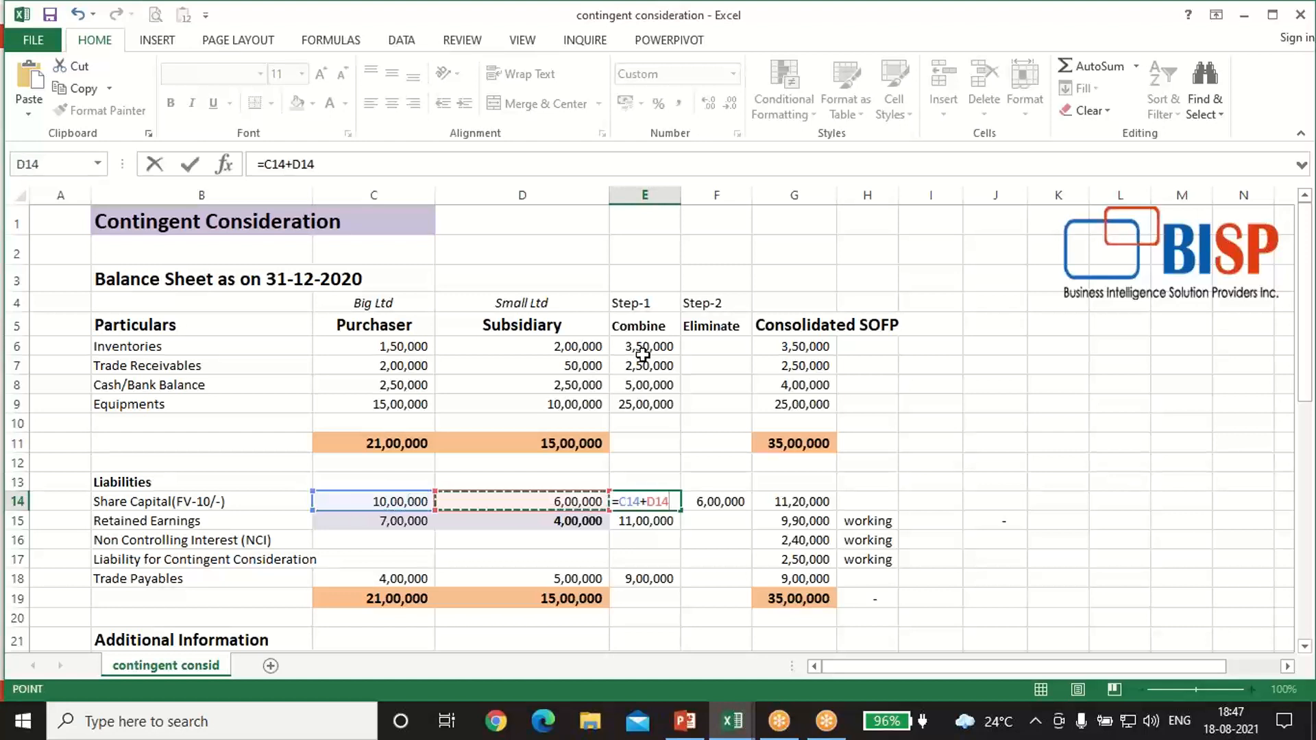
key(Return)
Step: Re-enter the Combine formula for Retained Earnings in E15 as =C15+D15
text(=)
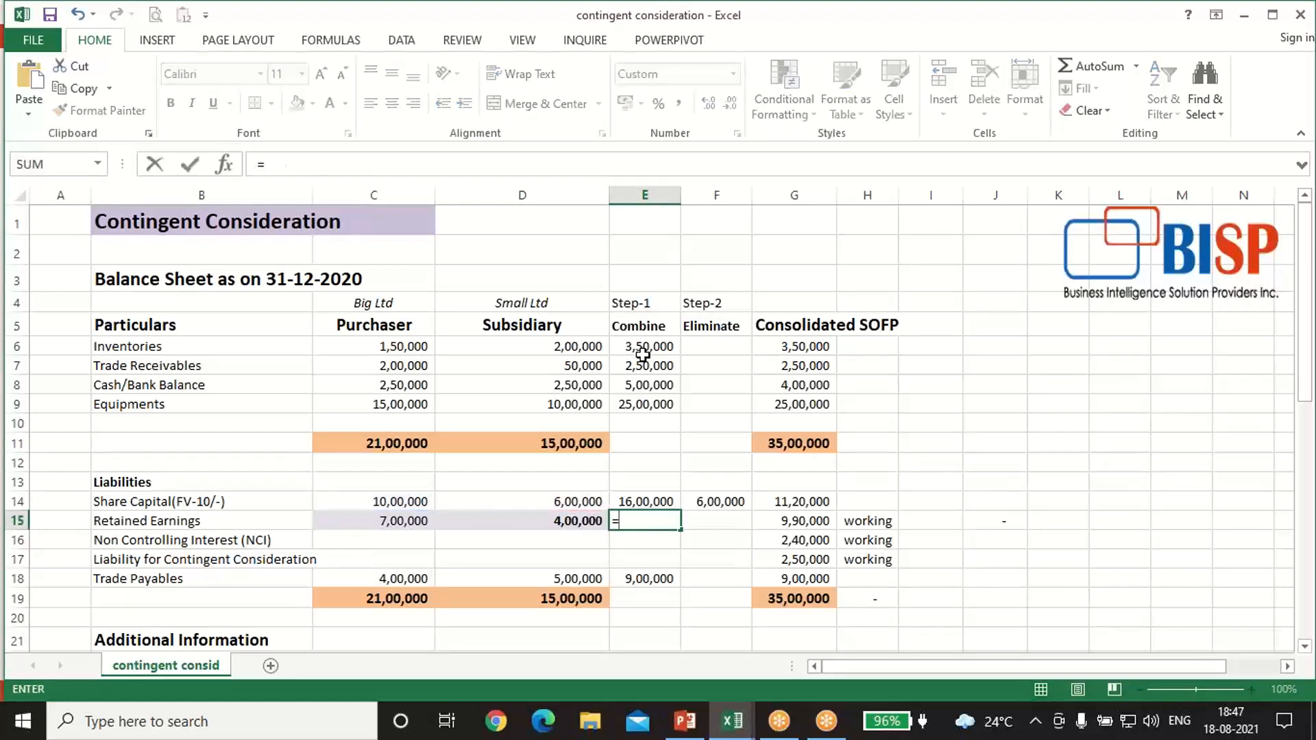
key(Left)
key(Left)
text(+)
key(Left)
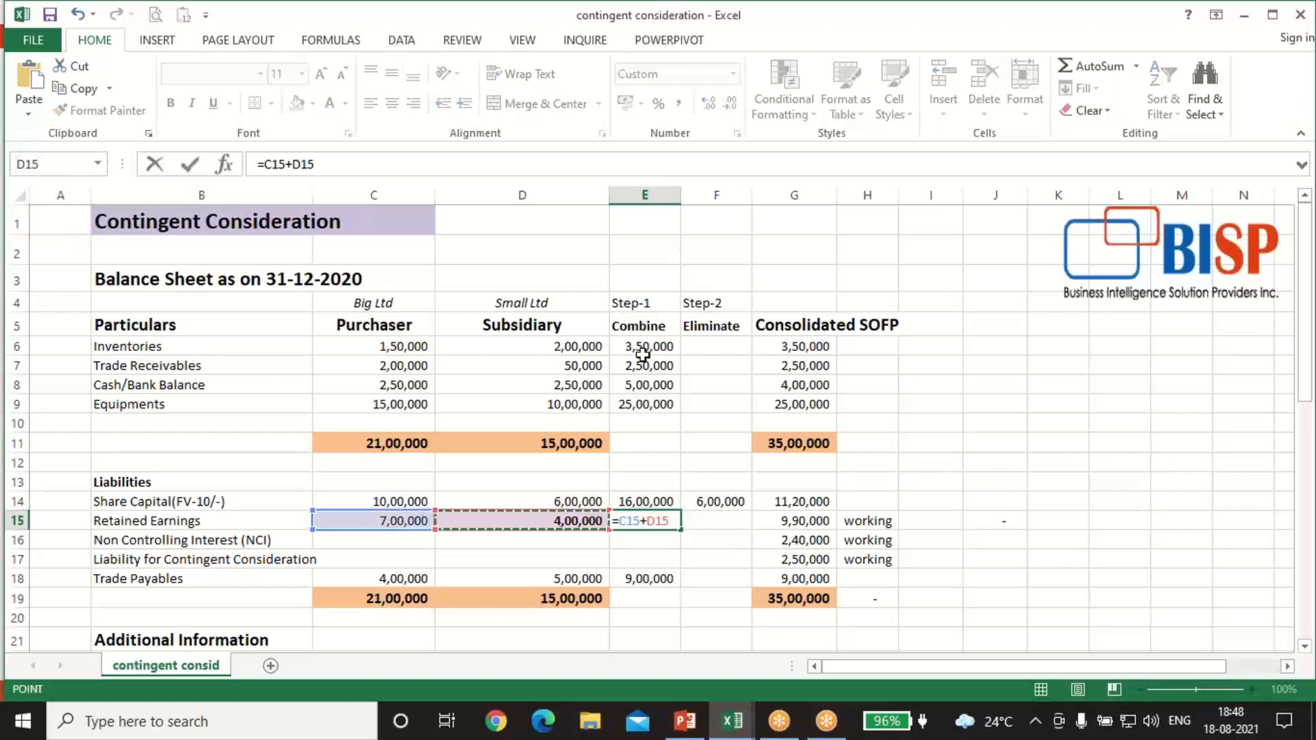
key(Return)
Step: Re-enter the Combine formula for Trade Payables in E18 as =C18+D18
key(Down)
key(Down)
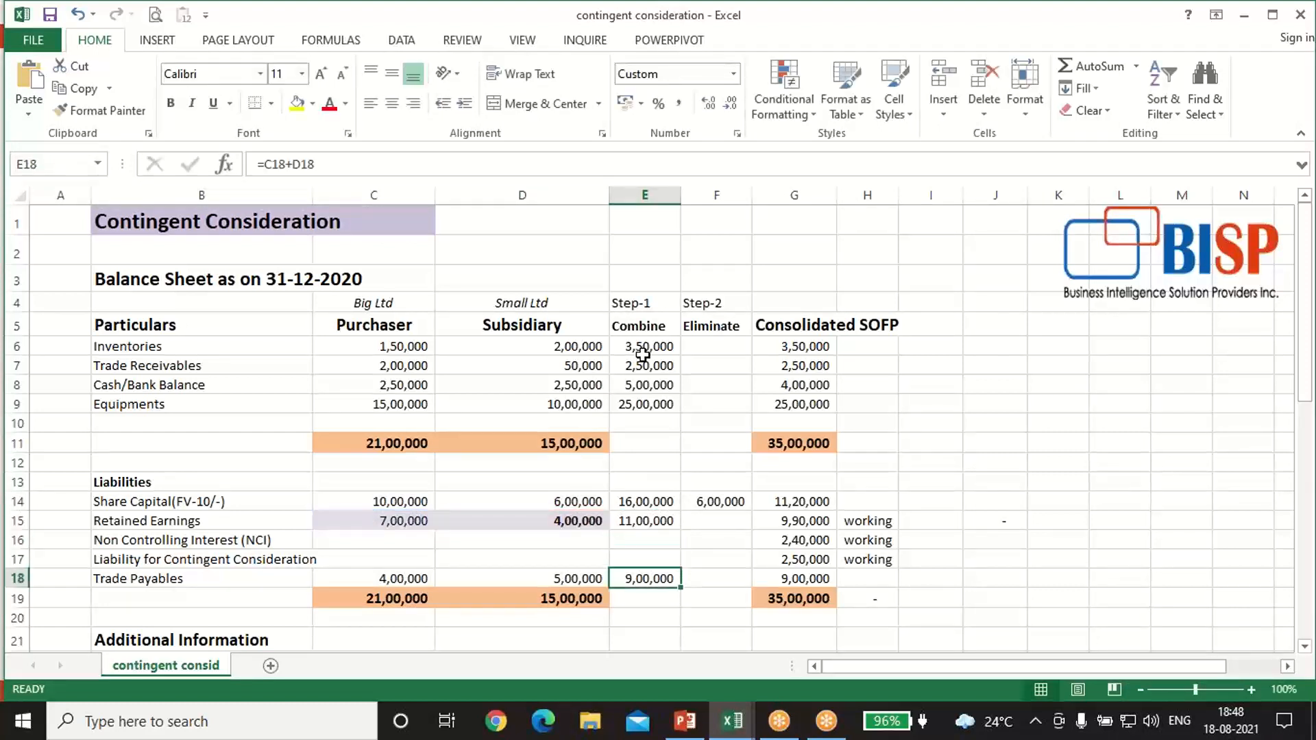
text(=)
key(Left)
key(Left)
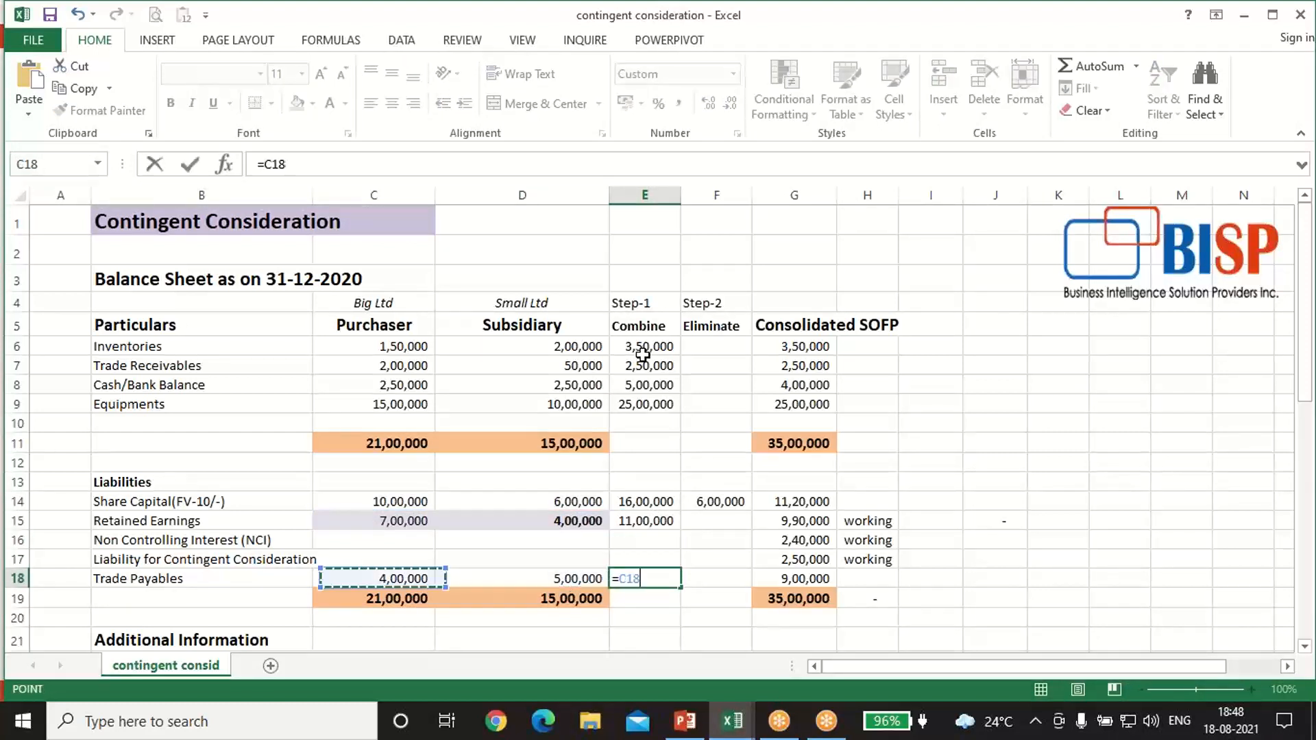
text(+)
key(Left)
key(Return)
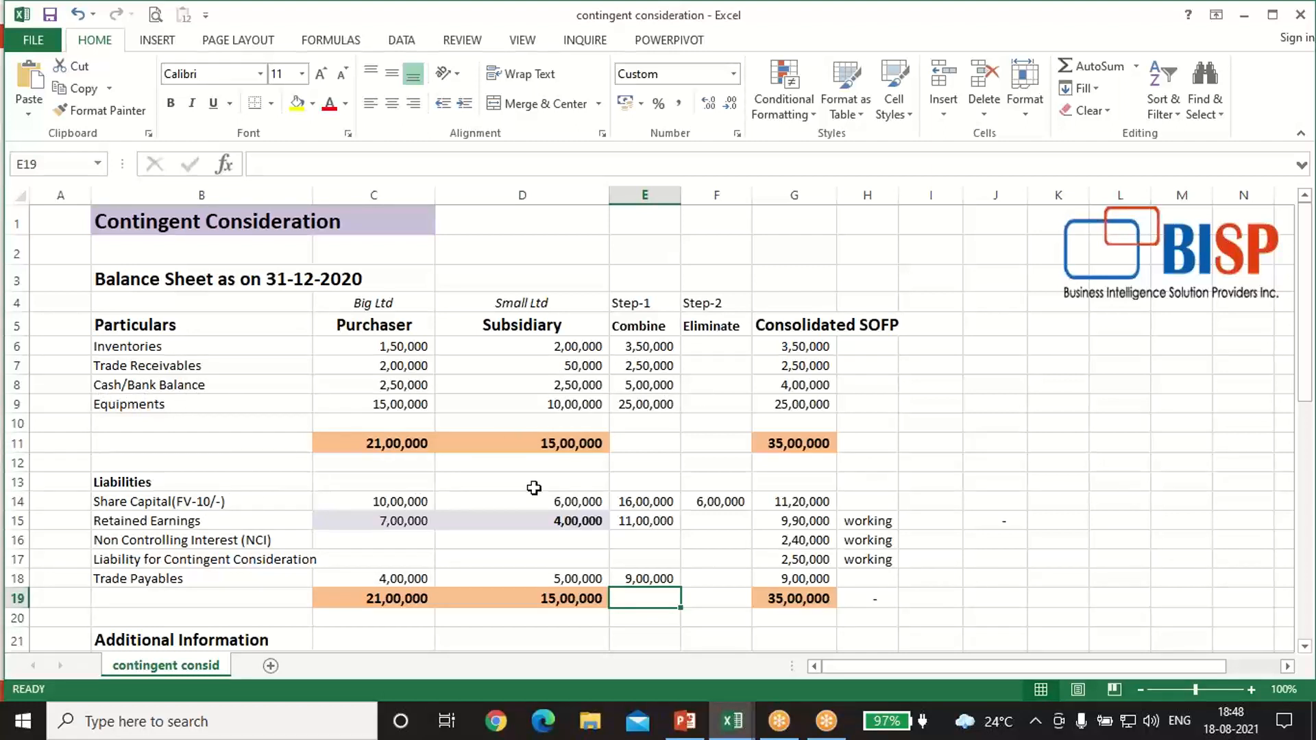
Step: Compare the subsidiary's Share Capital in D14 with the Eliminate amount in F14
click(554, 501)
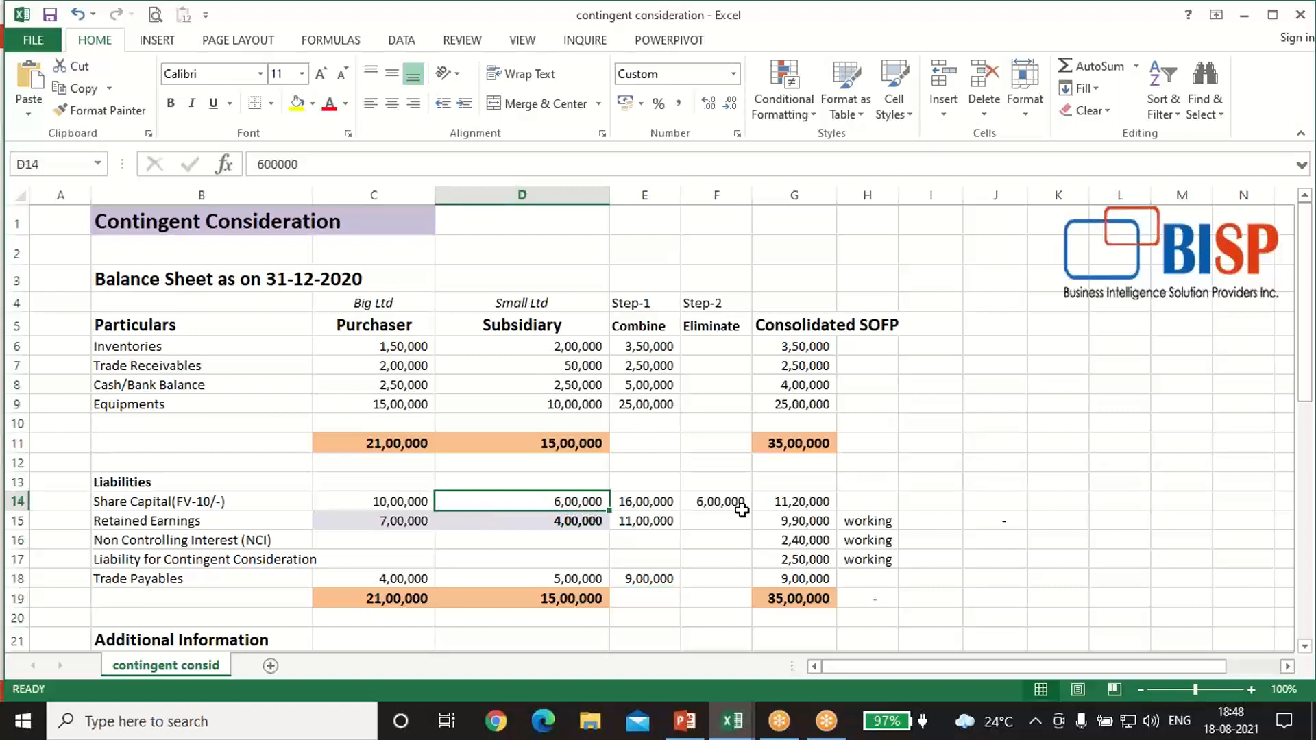
click(726, 495)
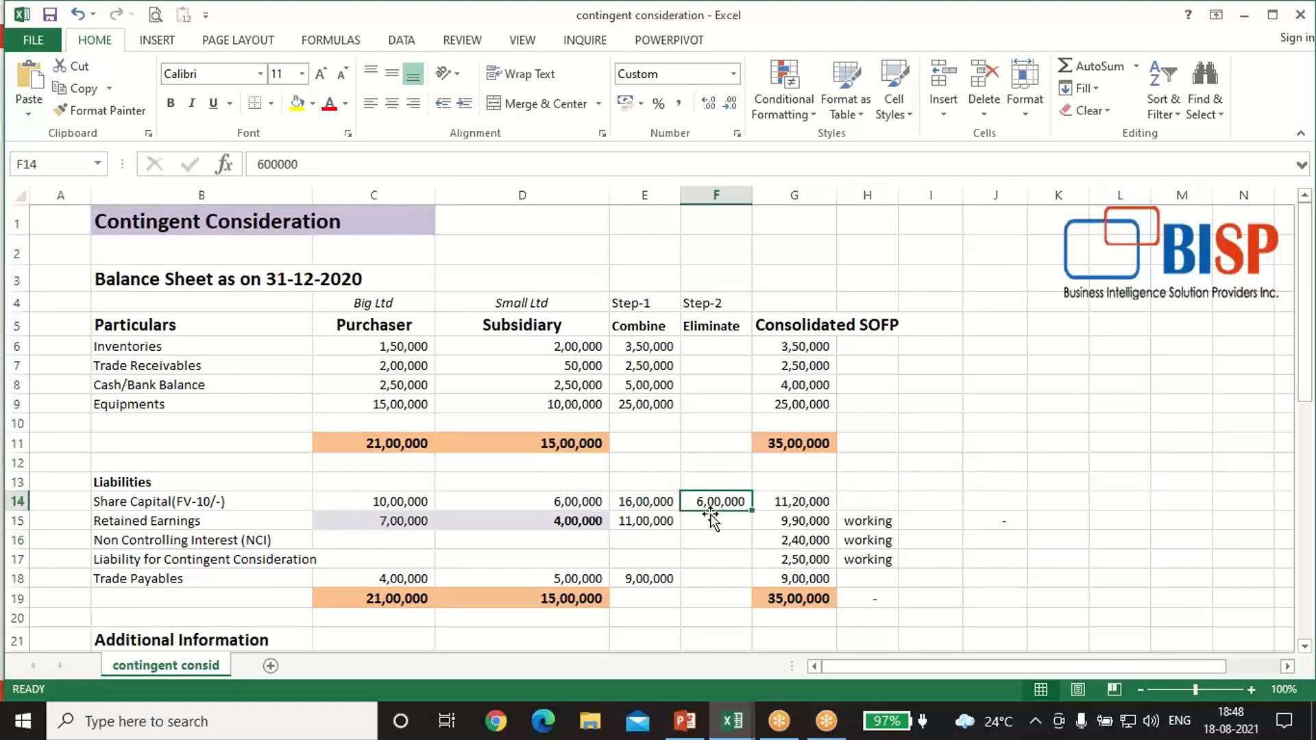
Step: Re-enter the Consolidated SOFP formula for Inventories in G6 as =E6, carrying over the combined amount
click(806, 343)
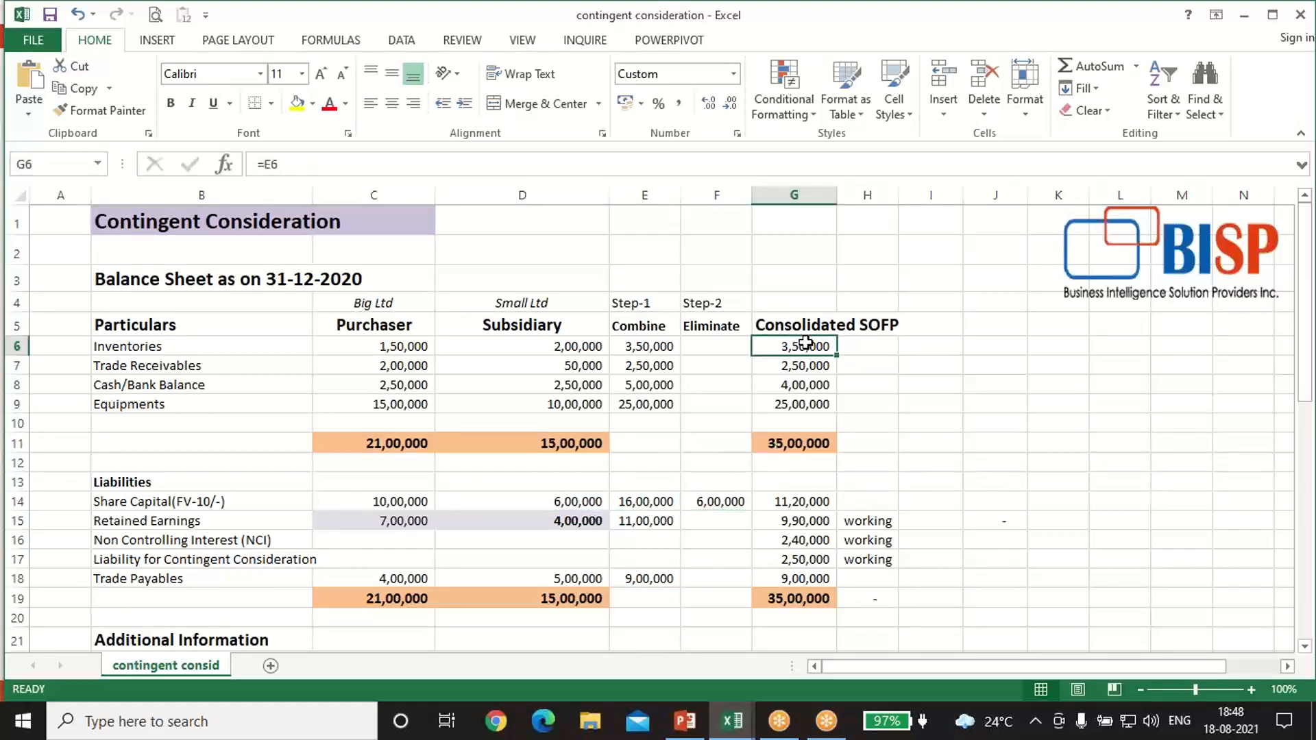
double_click(805, 343)
key(BackSpace)
key(BackSpace)
key(Left)
key(Left)
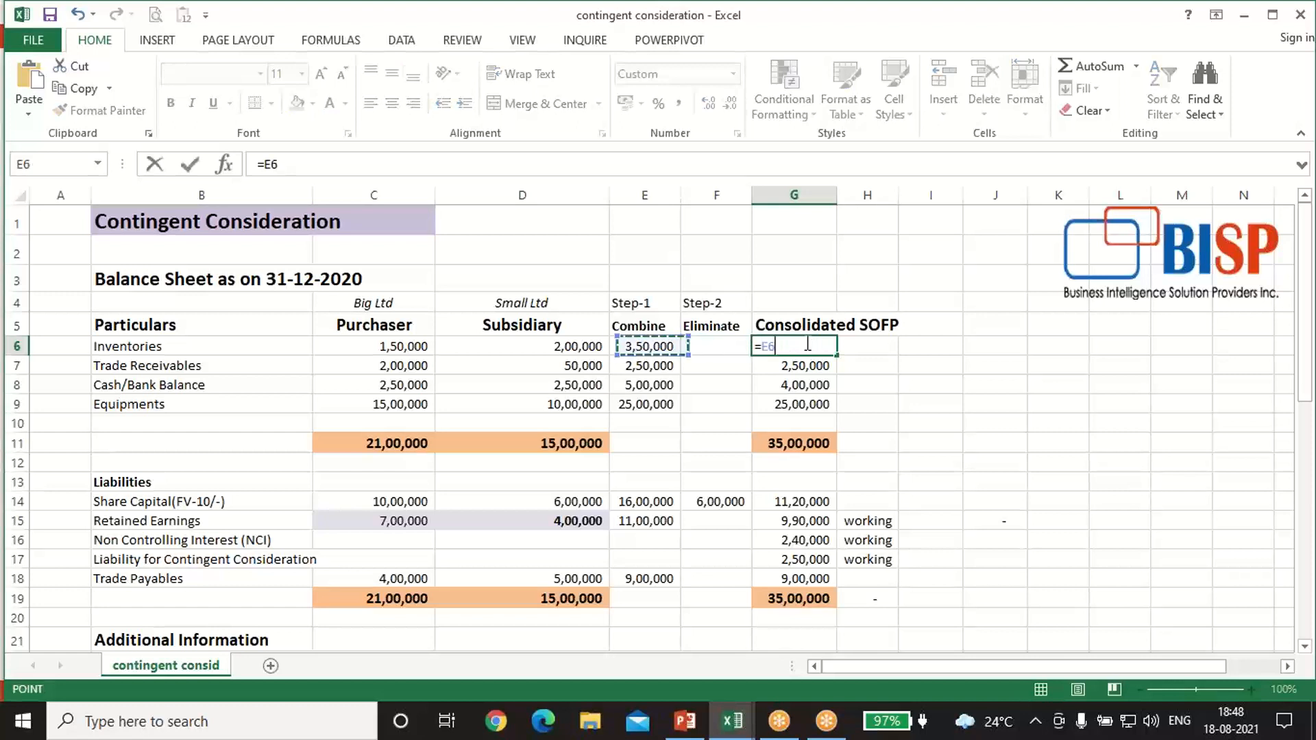
key(Return)
Step: Re-enter the Consolidated SOFP formula for Trade Receivables in G7 as =E7
text(=)
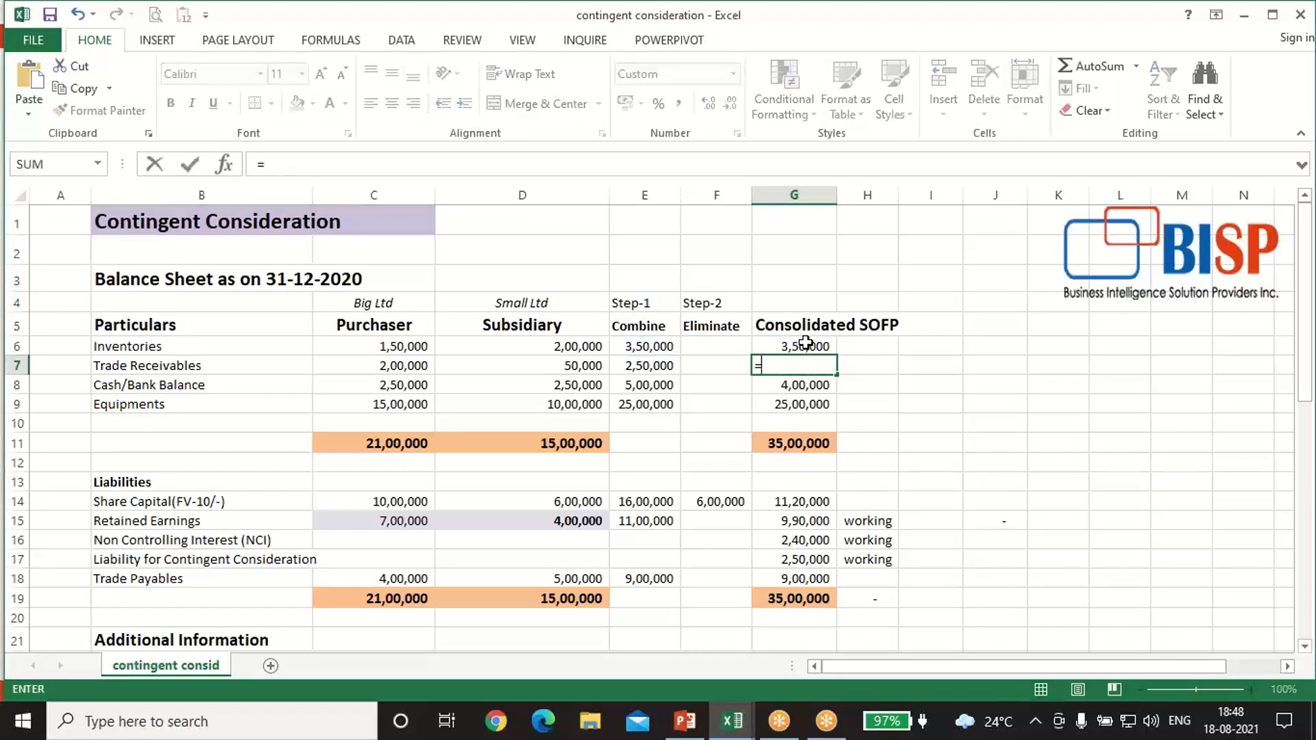
key(Left)
key(Left)
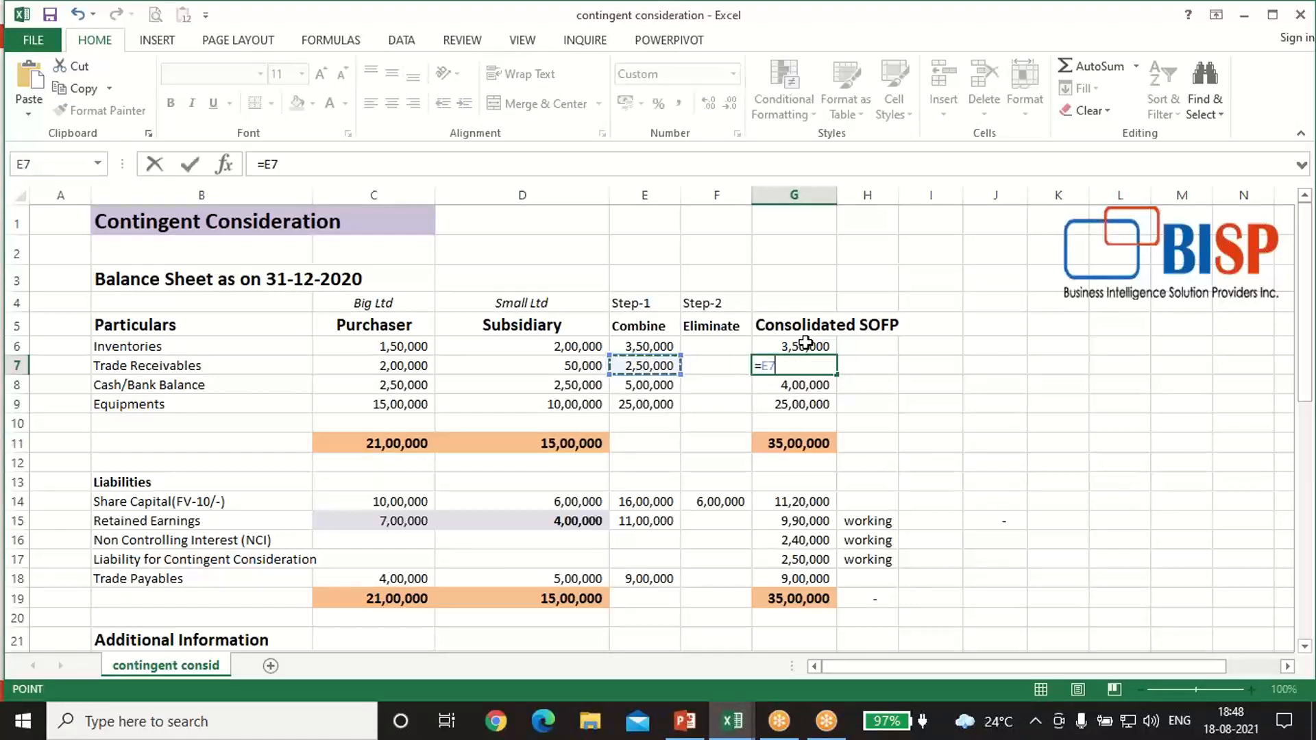
key(Return)
Step: Re-enter the Consolidated SOFP formula for Cash/Bank Balance in G8 as =E8-100000, deducting the cash paid for the acquisition
text(=)
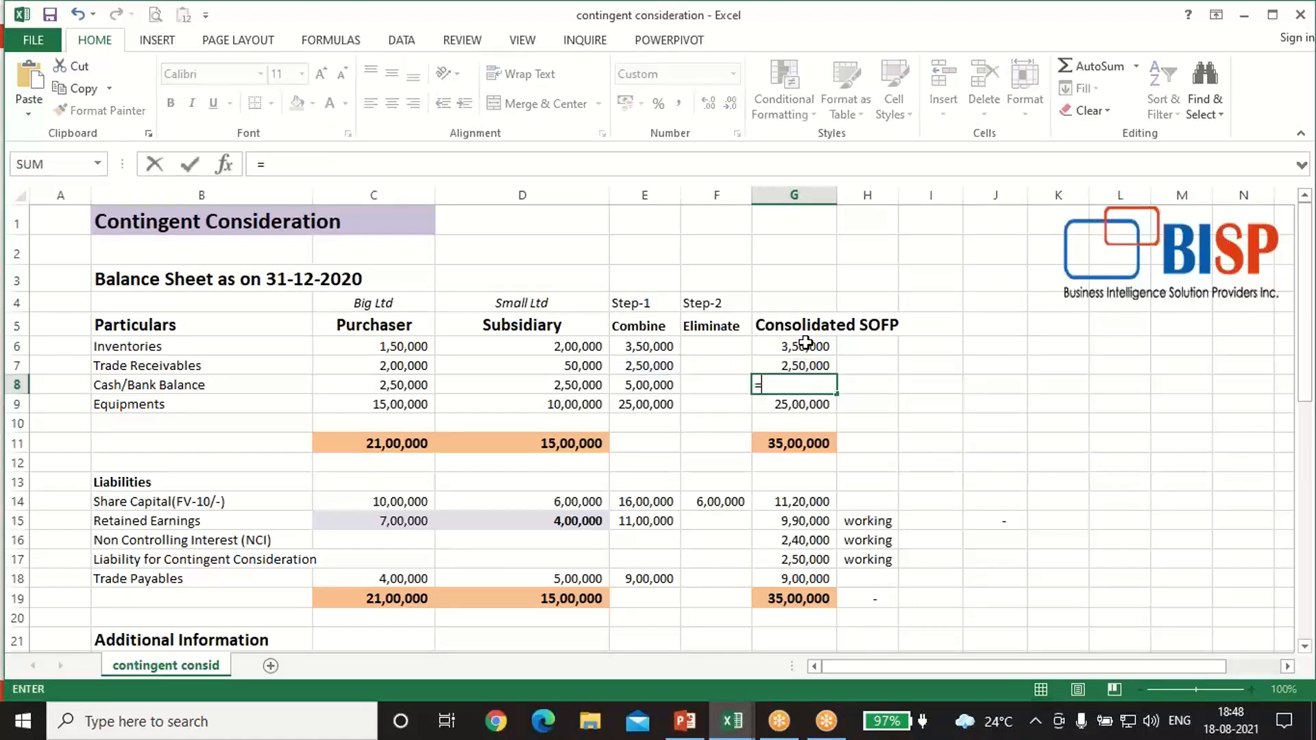
key(Left)
key(Left)
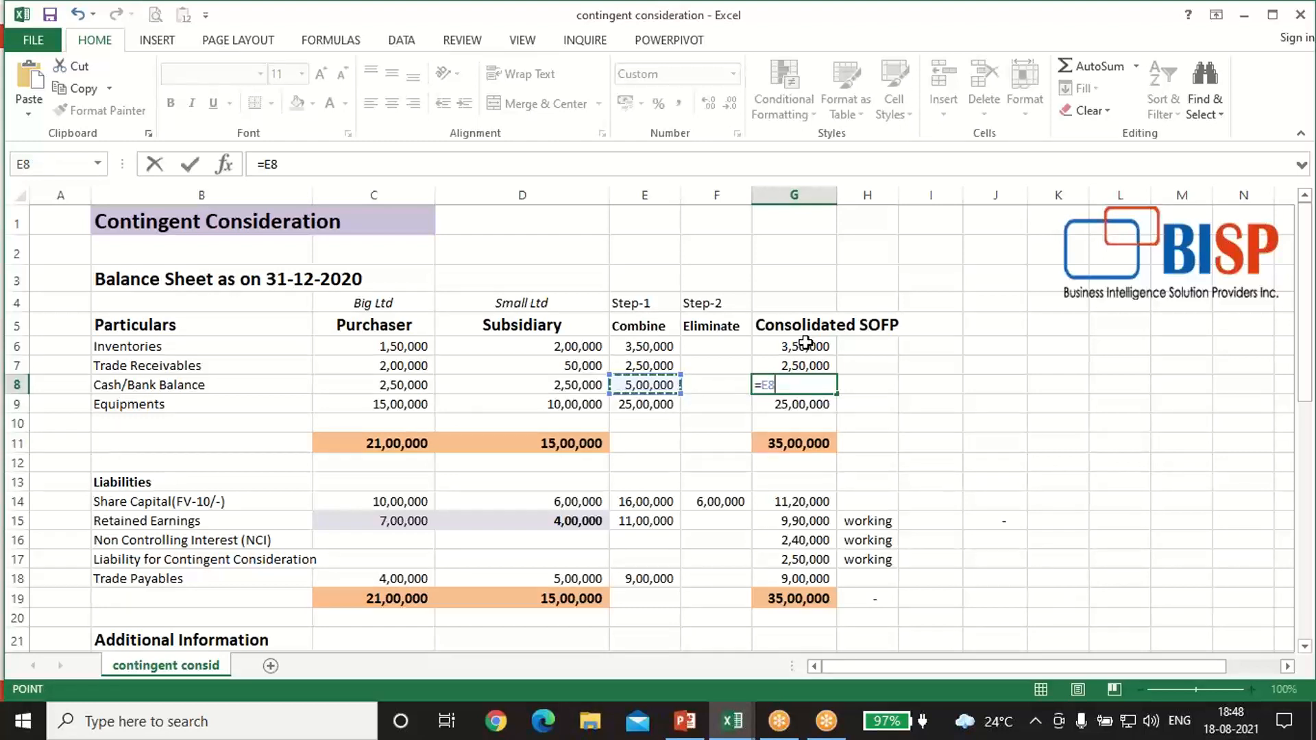
text(-100000)
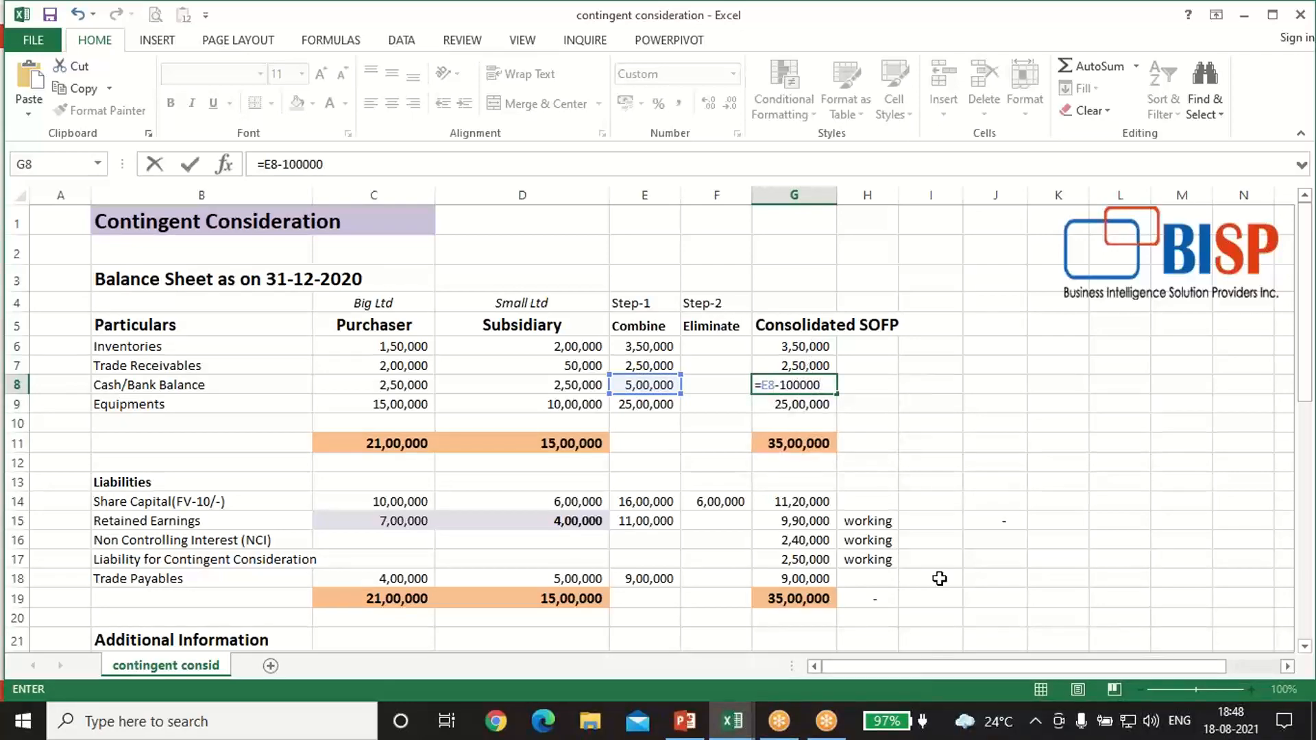
scroll(939, 579, down, 5)
scroll(939, 578, down, 2)
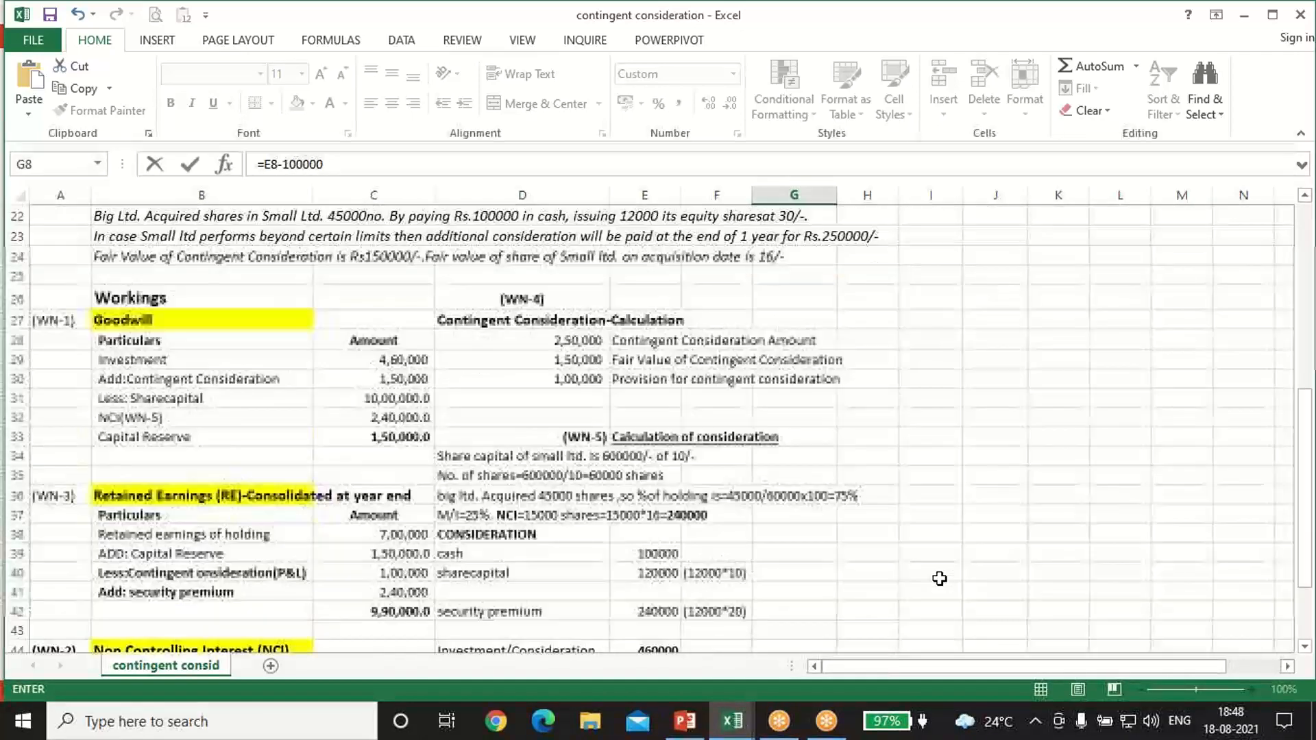
scroll(1199, 545, up, 2)
scroll(1199, 546, up, 5)
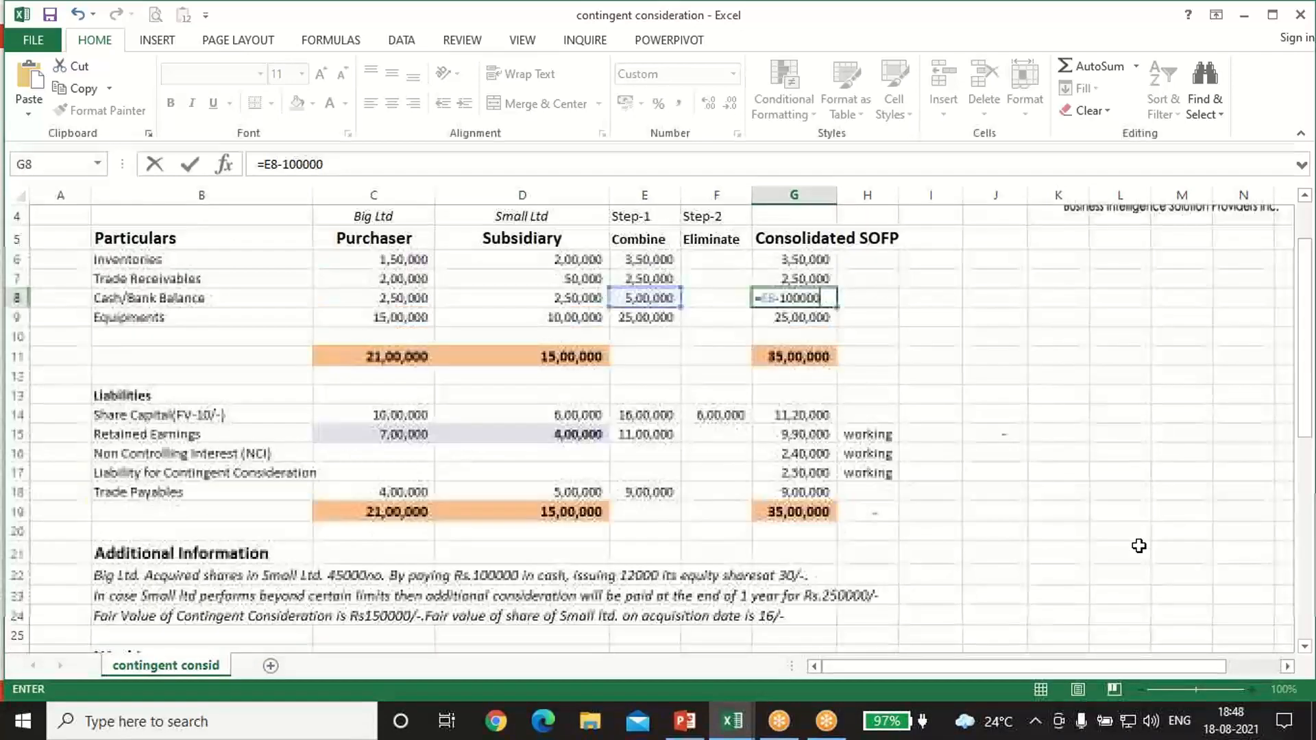
key(Return)
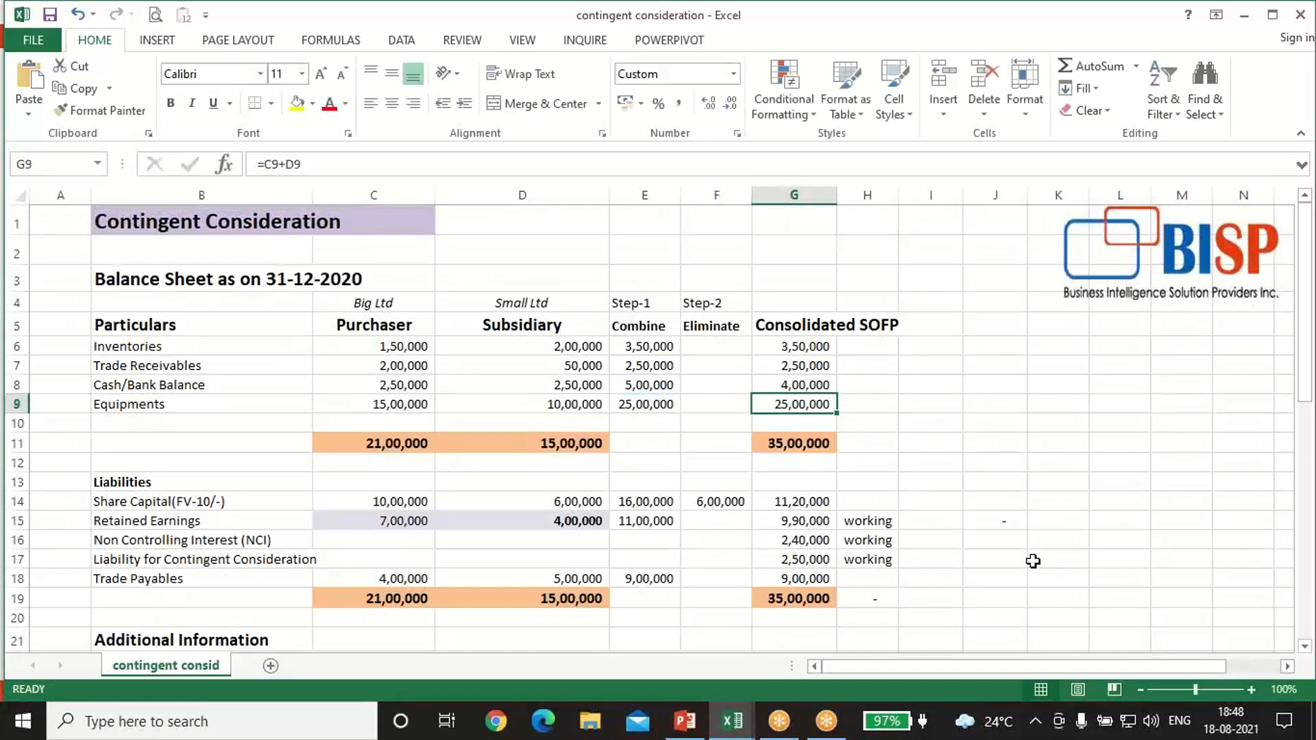
Step: Set the Consolidated SOFP formula for Equipments in G9 to =E9
text(=)
key(Left)
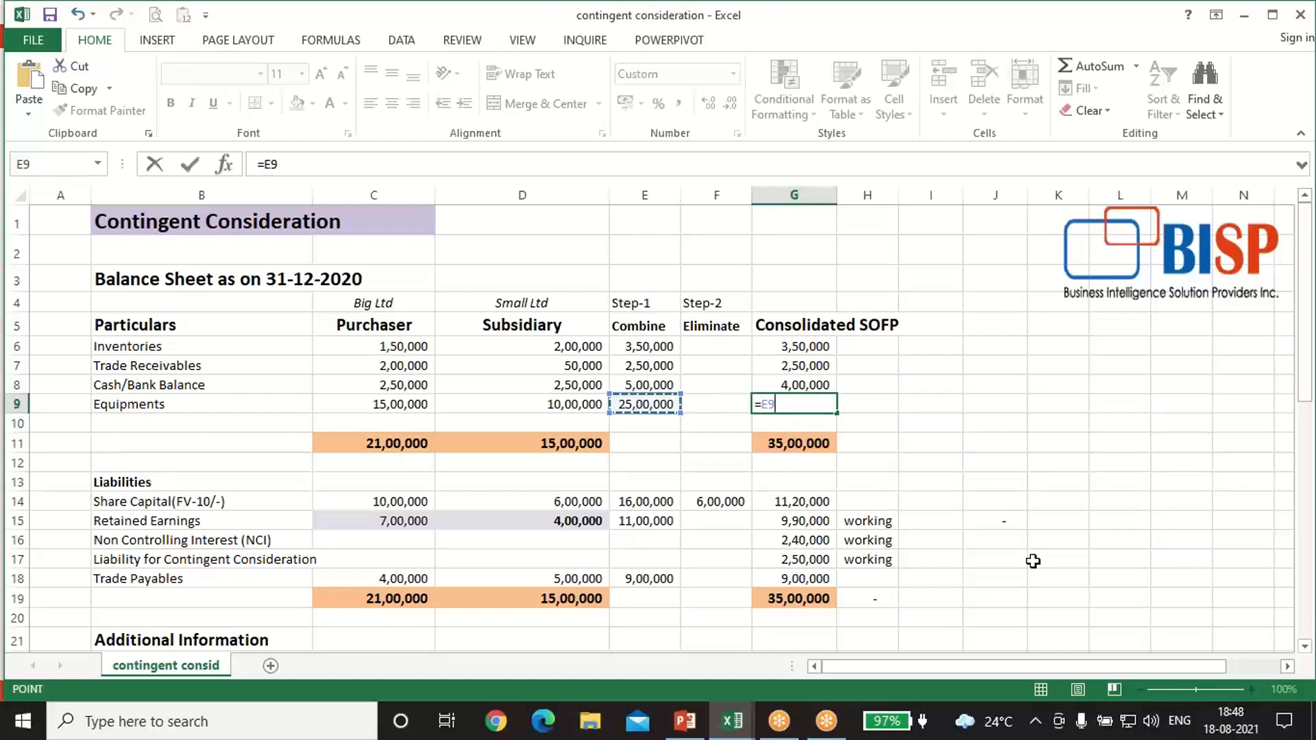
key(Return)
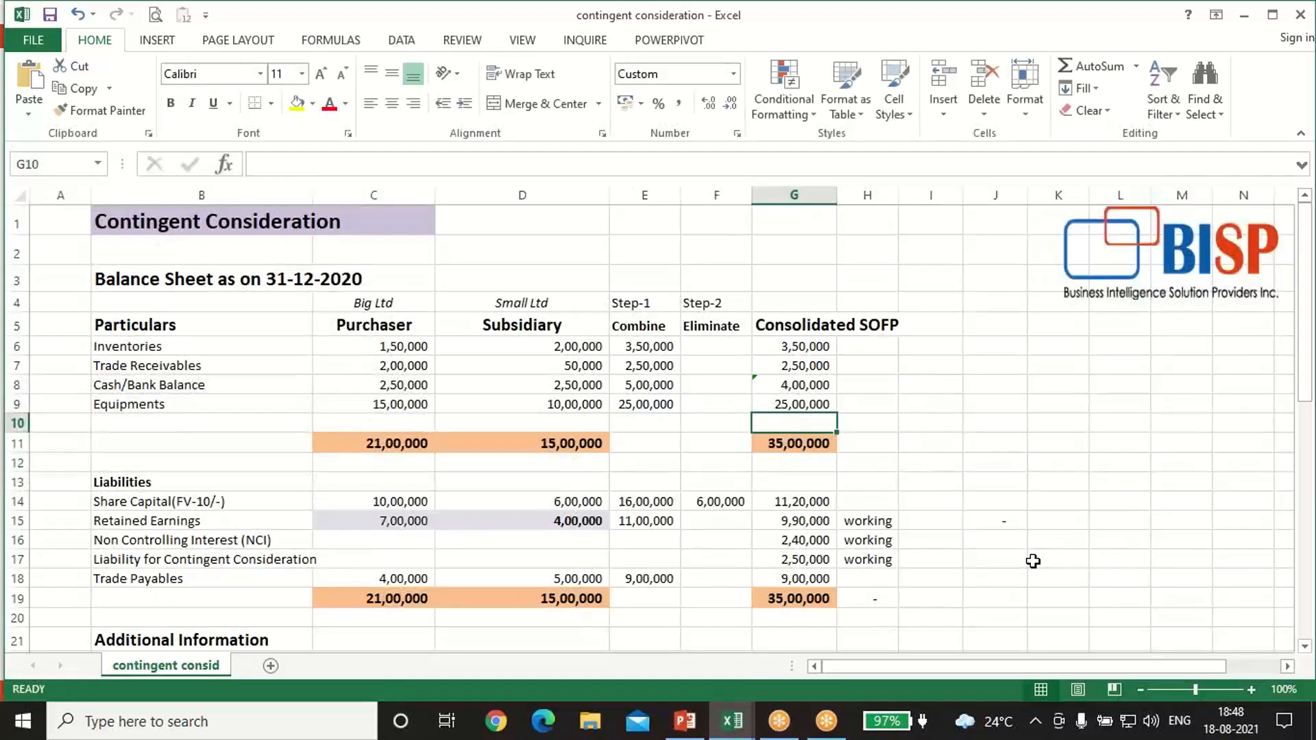
Step: Re-enter the Consolidated SOFP formula for Share Capital in G14 as =E14-F14+E40, eliminating the subsidiary's capital and adding the newly issued share capital
key(Down)
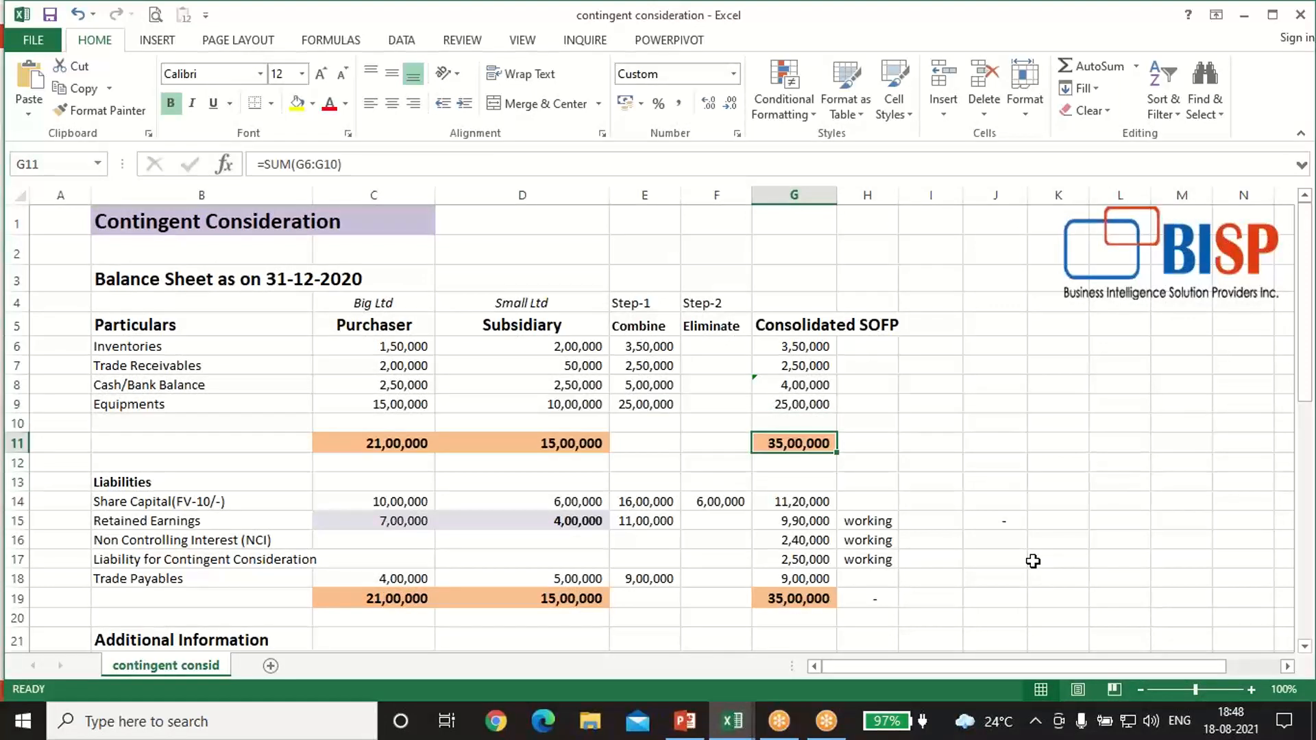
key(Down)
key(Down)
key(Down)
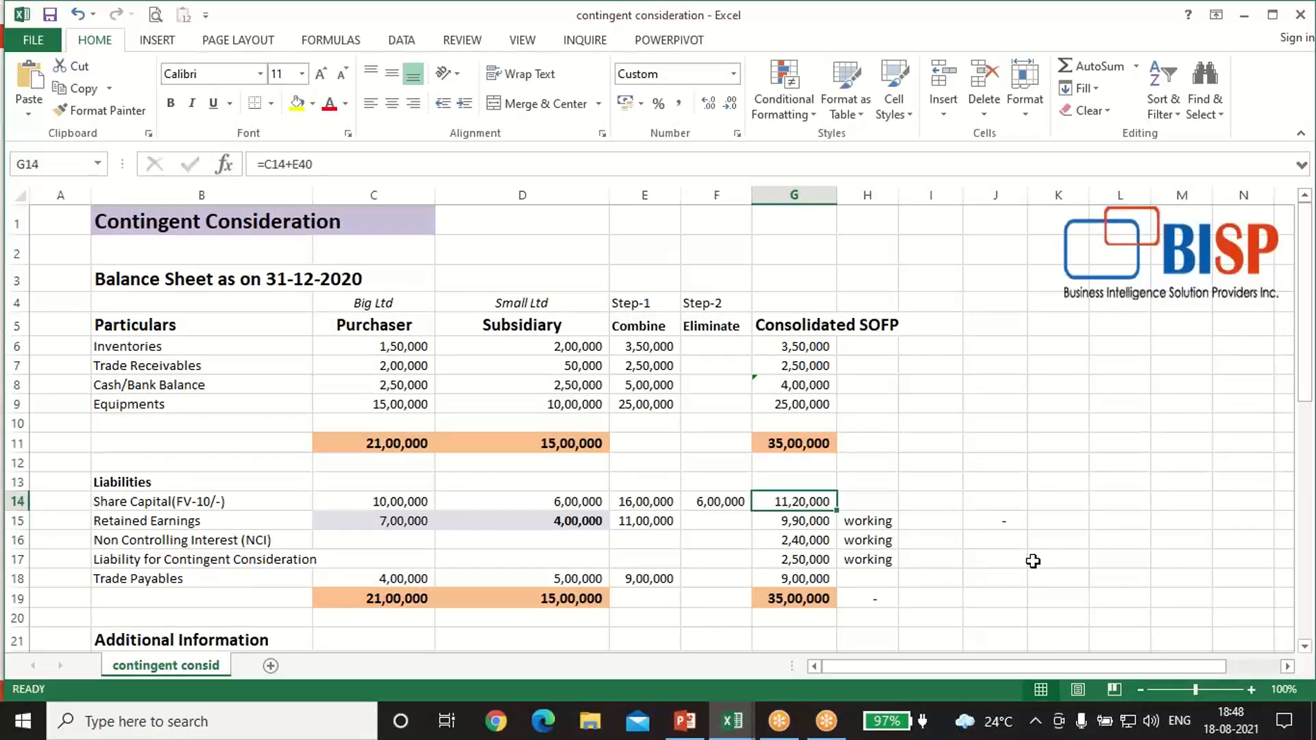
text(=)
key(Left)
key(Left)
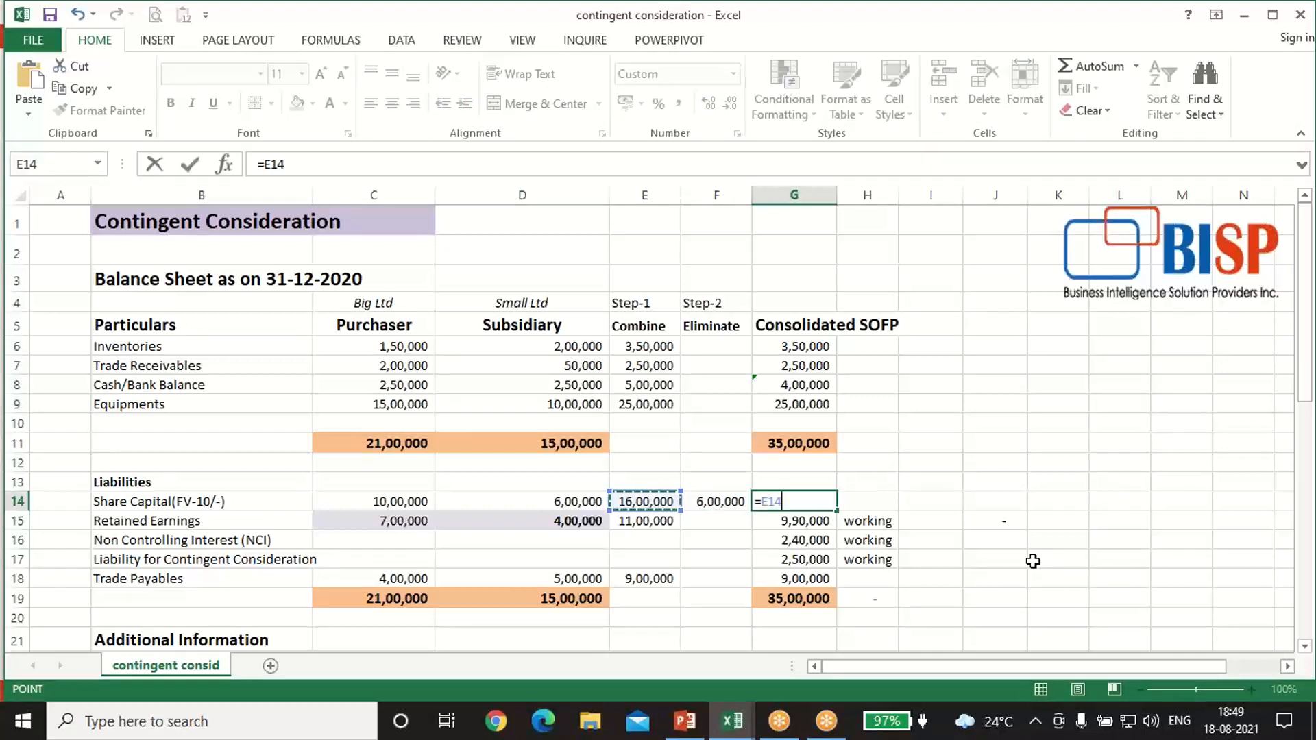
text(-)
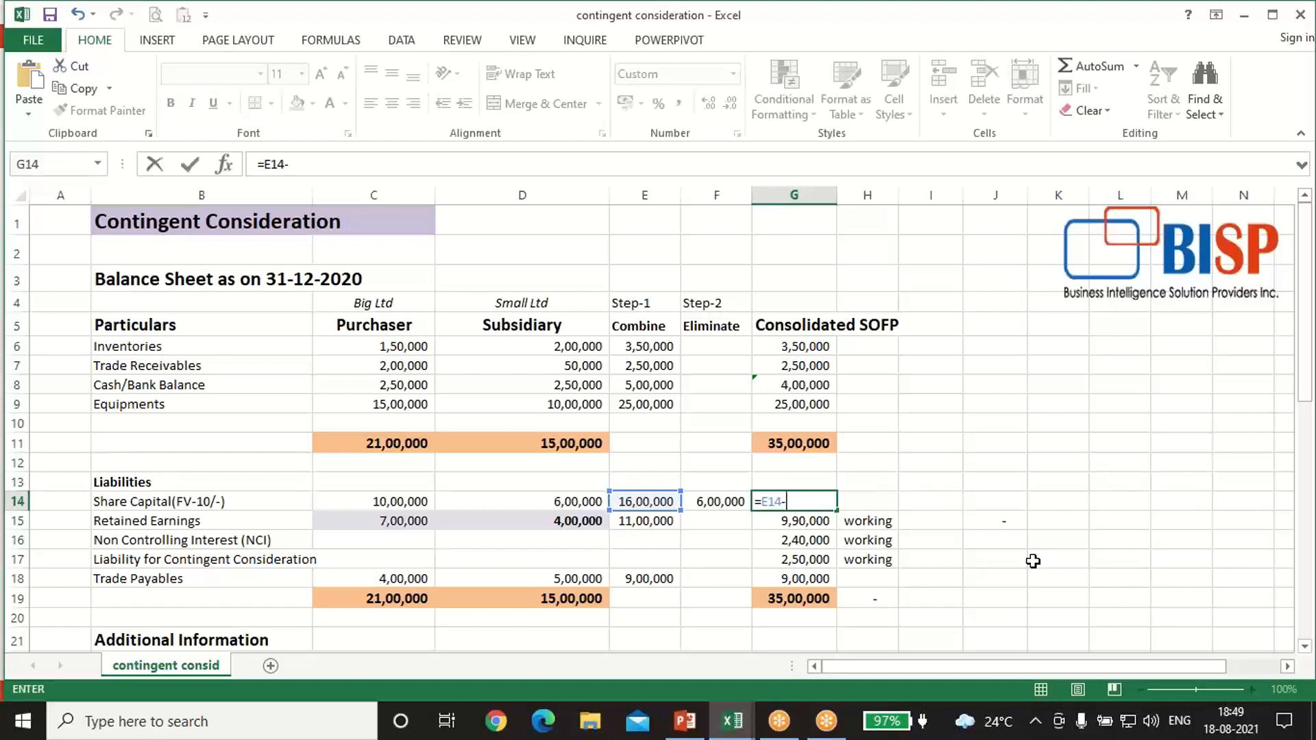
key(Left)
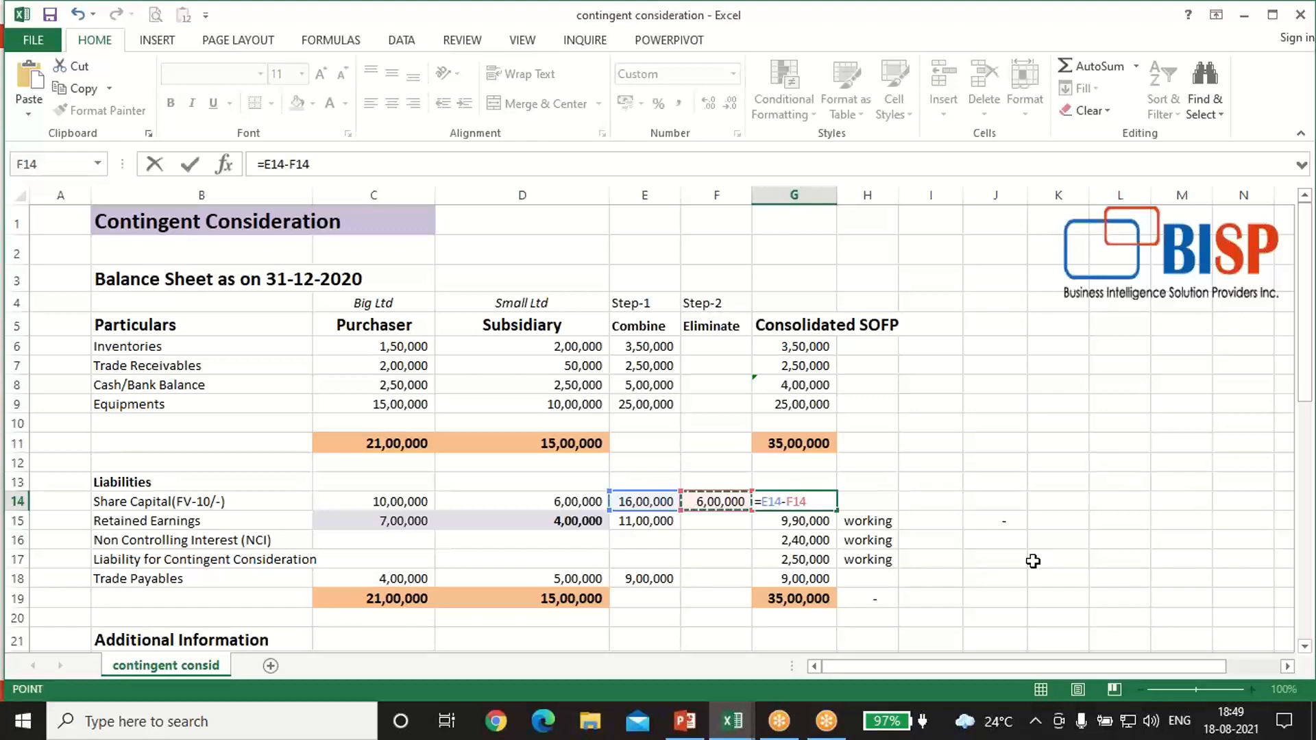
text(+)
scroll(943, 533, down, 9)
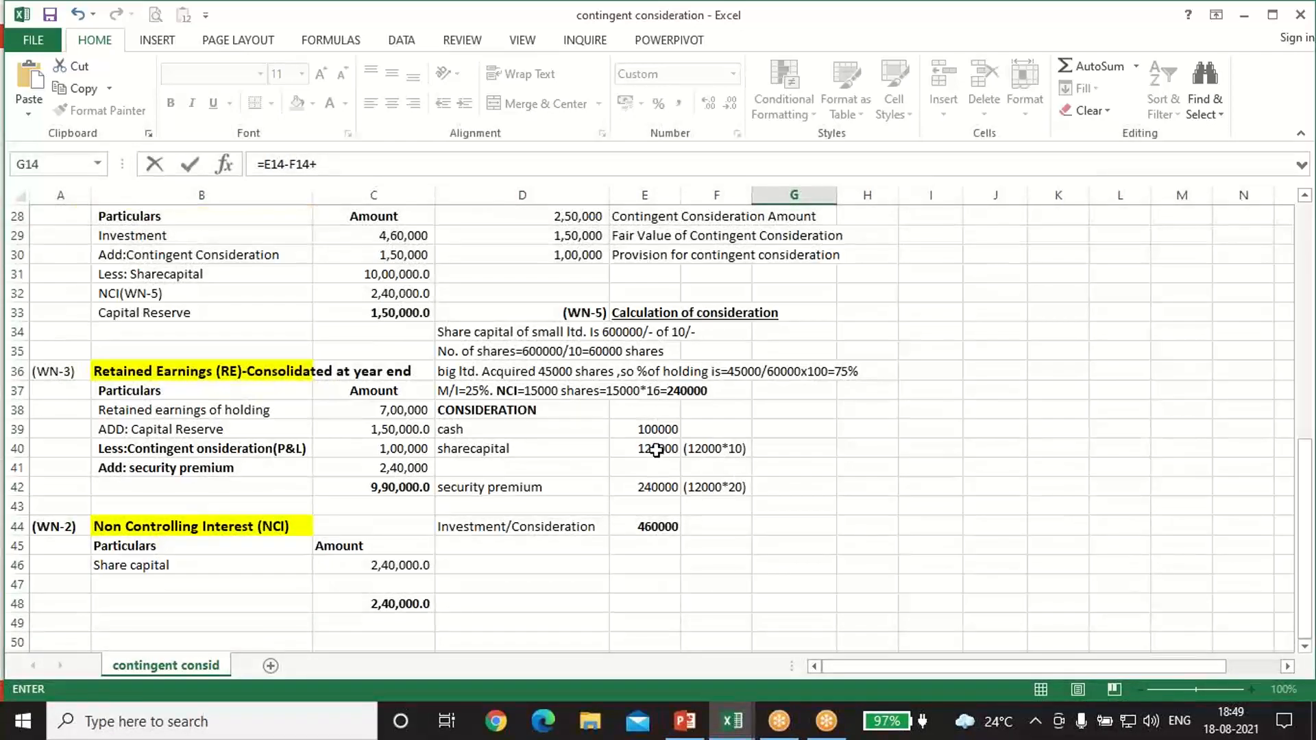
click(655, 448)
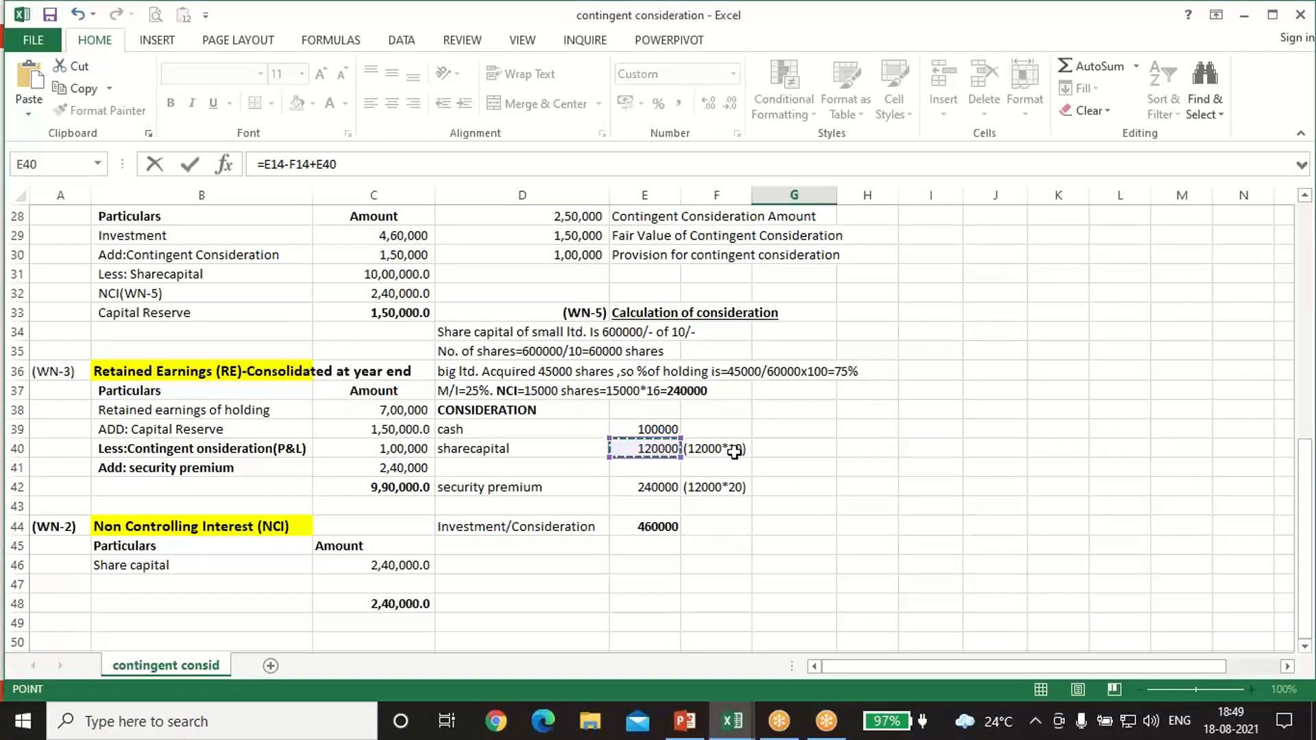
key(Return)
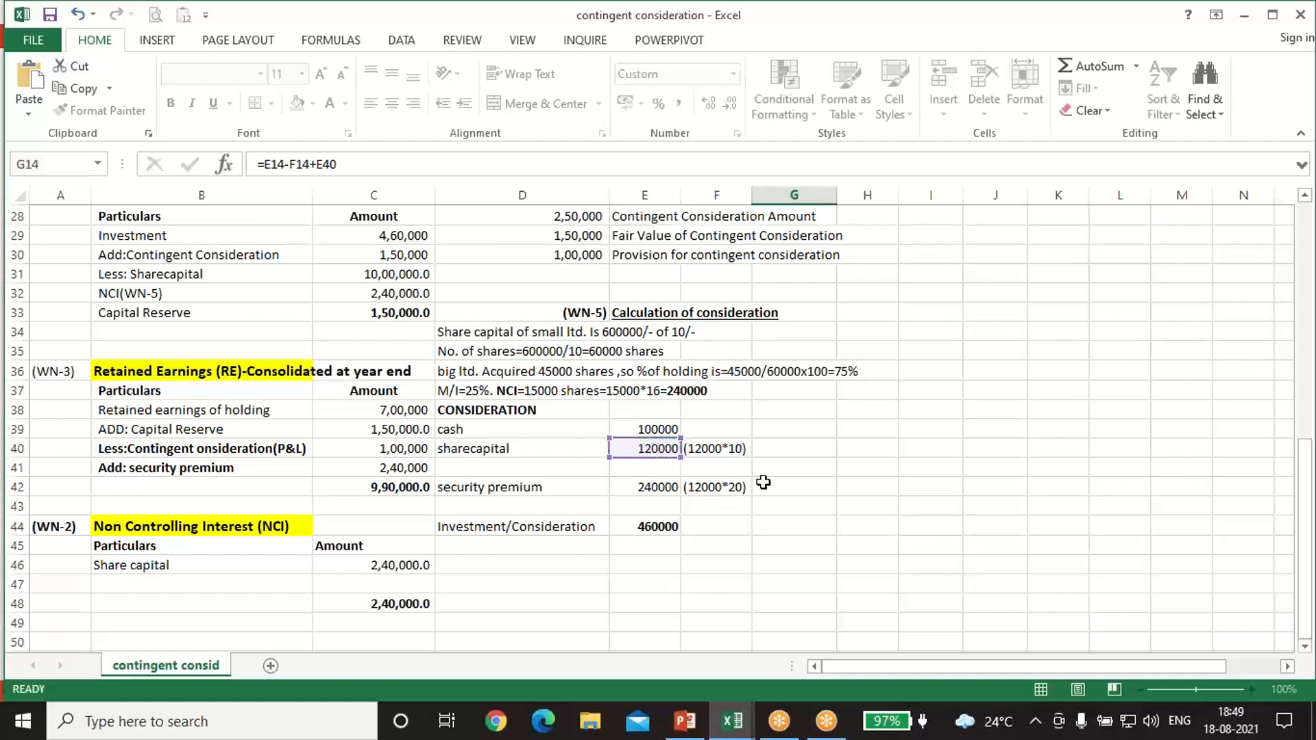
Step: Trace the consolidated Retained Earnings in G15 to its working total in C42 under WN-3
scroll(522, 466, up, 2)
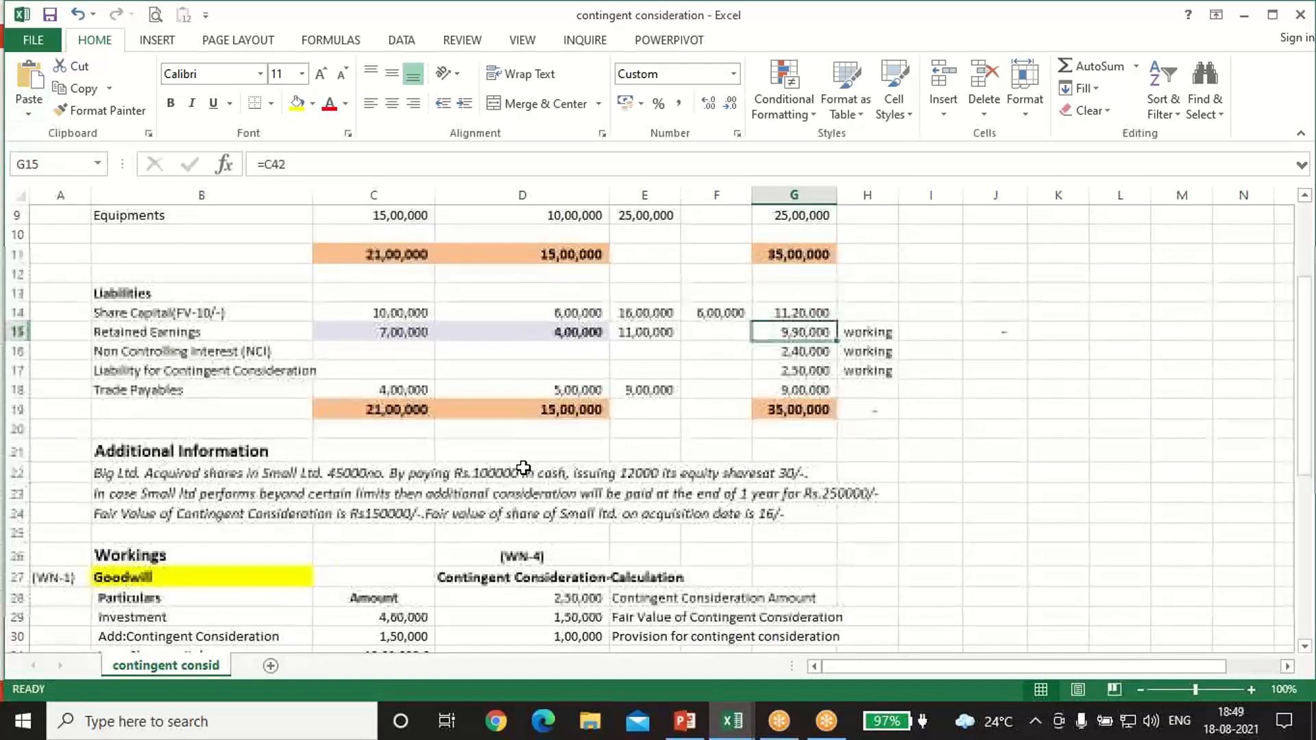
click(768, 307)
click(786, 332)
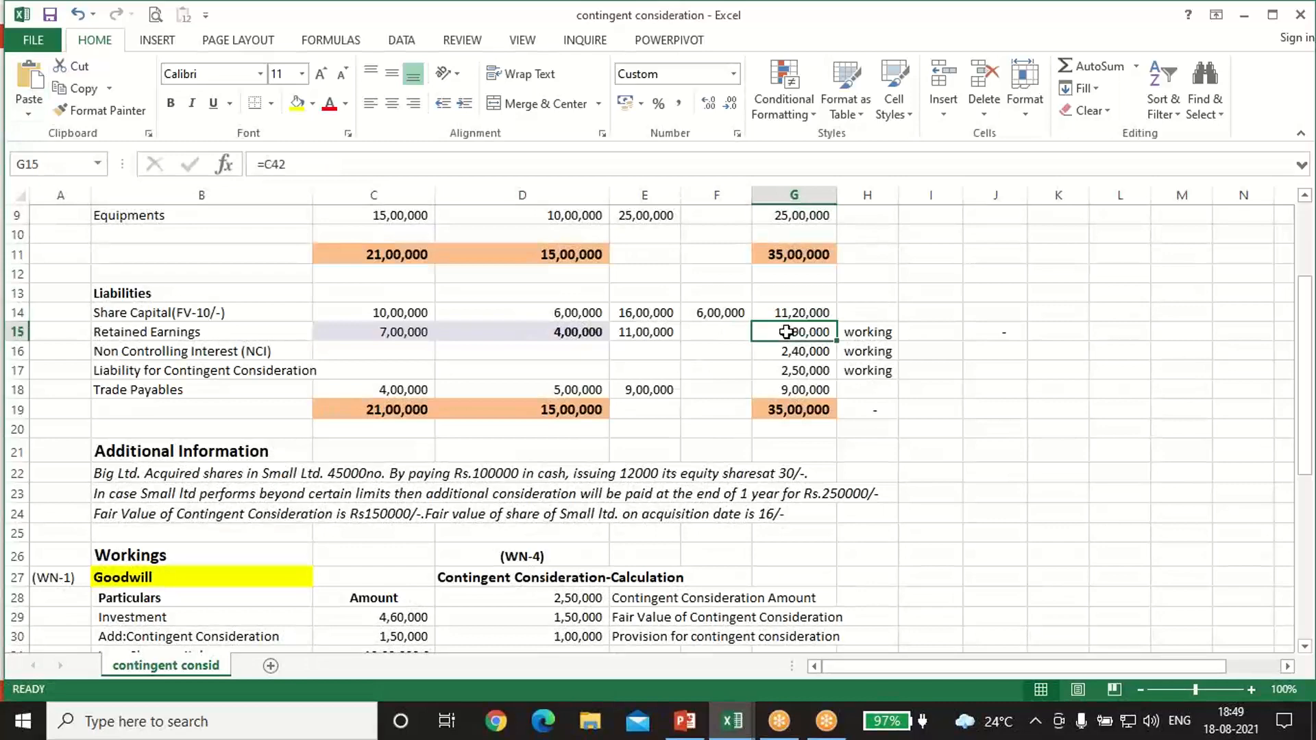
scroll(788, 356, down, 6)
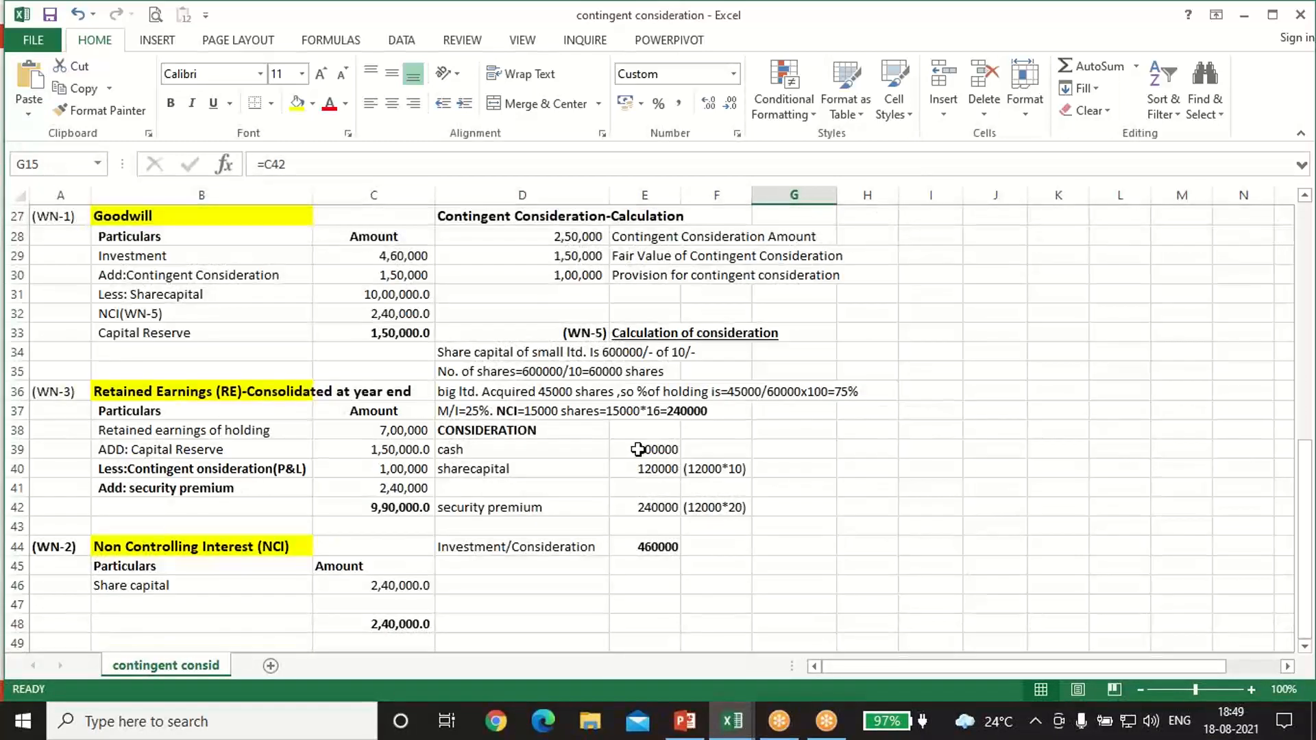
click(366, 508)
scroll(366, 507, up, 5)
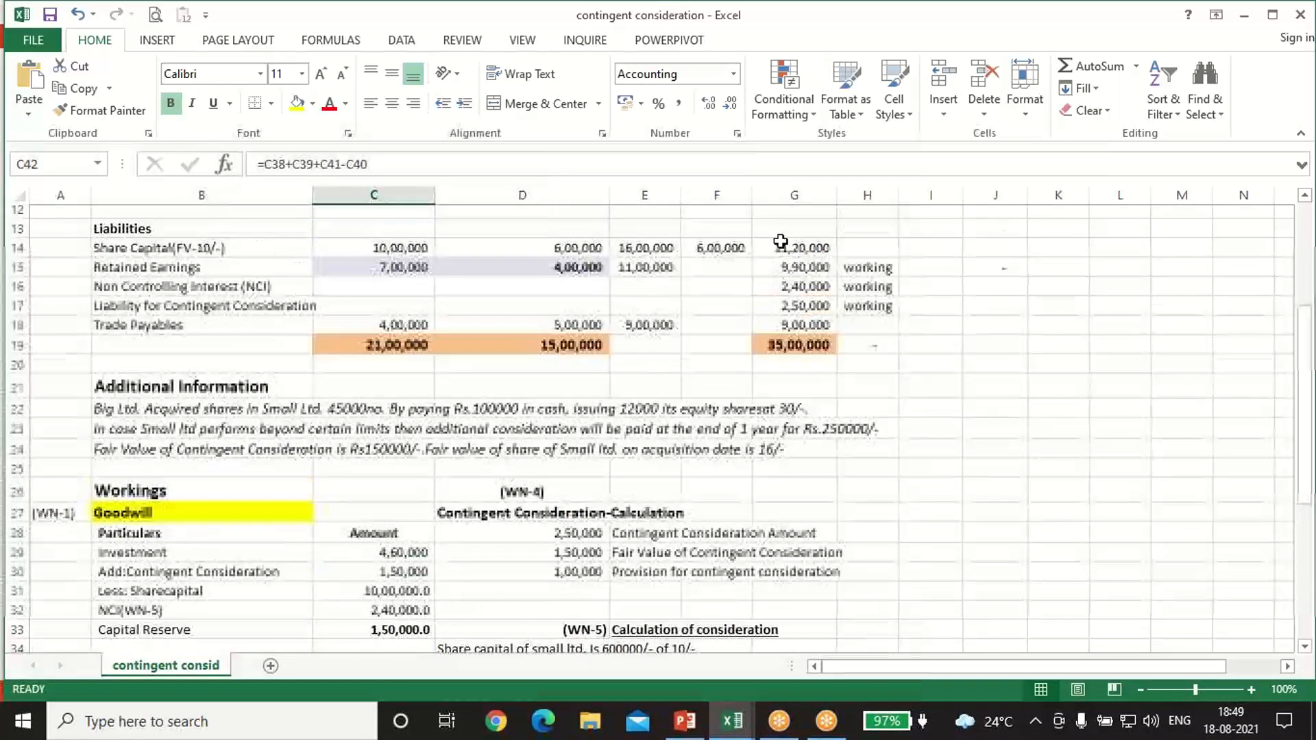
click(808, 274)
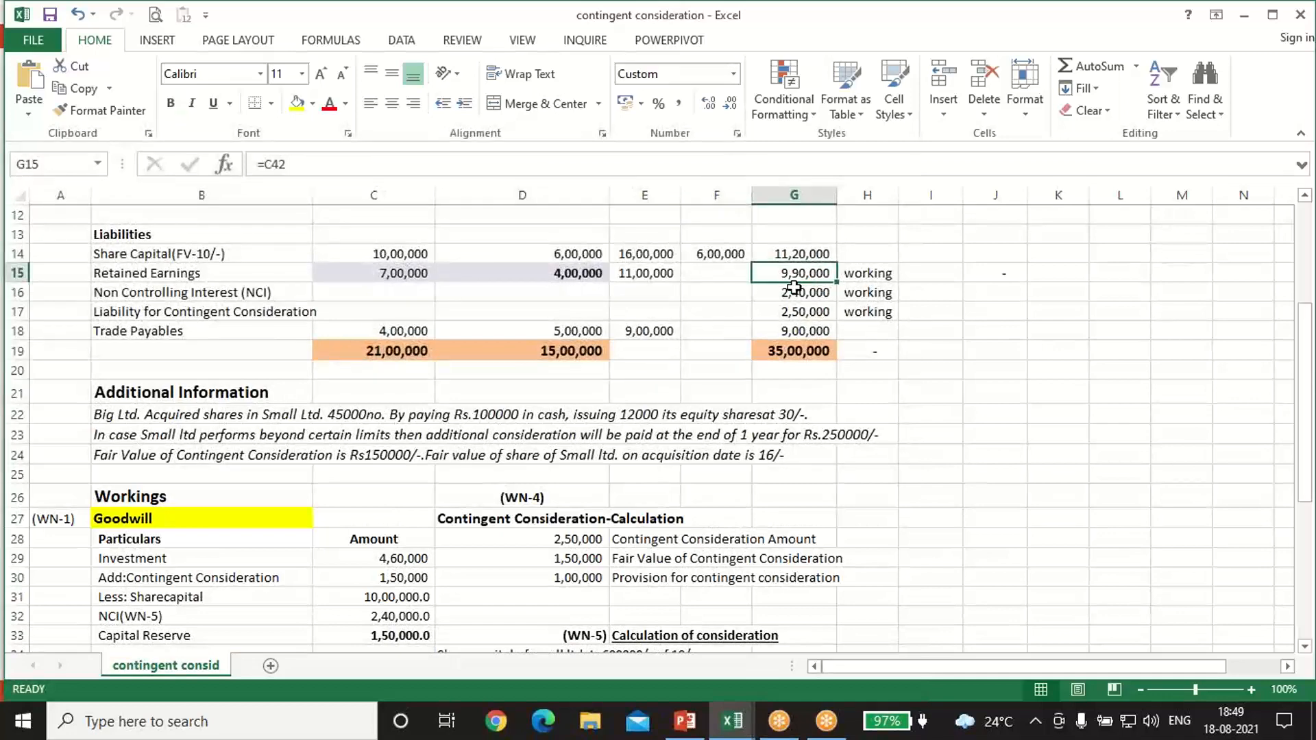
Step: Compare the consolidated Non Controlling Interest in G16 with the WN-2 working total in C48
click(794, 293)
scroll(925, 452, down, 6)
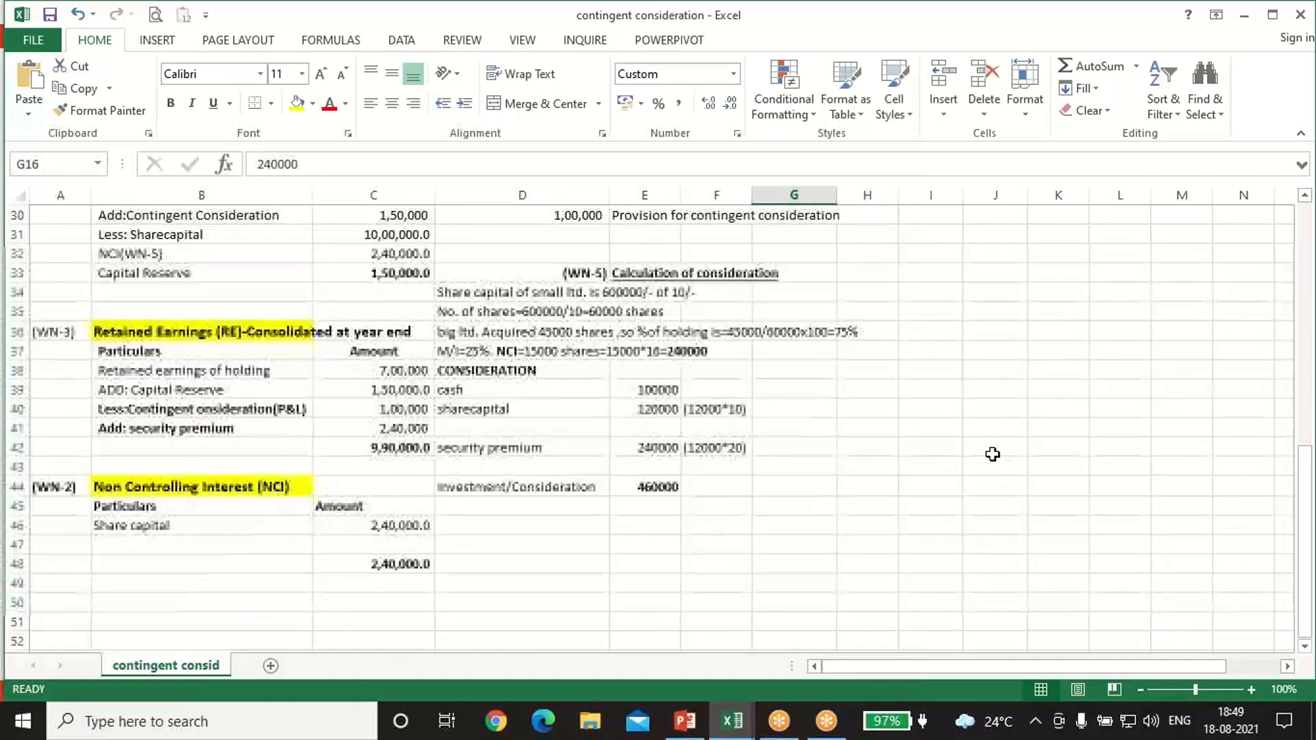
click(384, 564)
scroll(686, 376, up, 5)
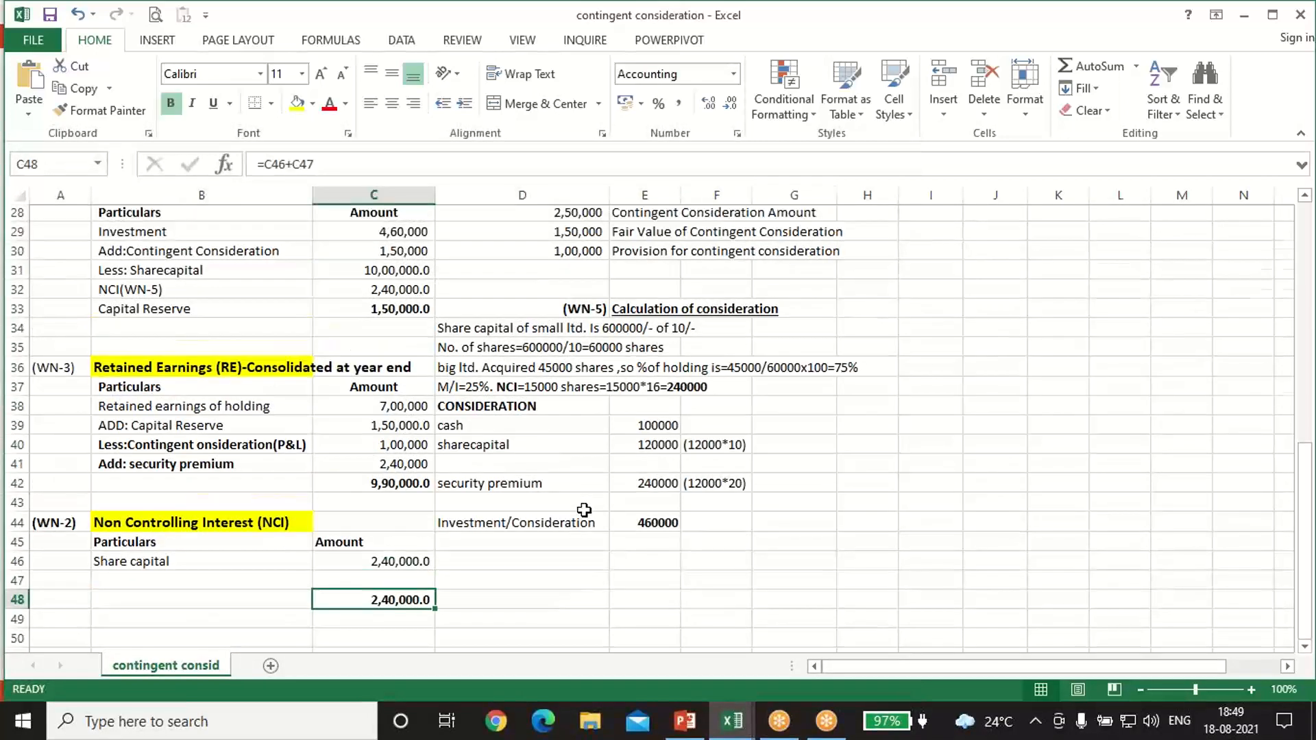
click(802, 234)
scroll(806, 237, up, 1)
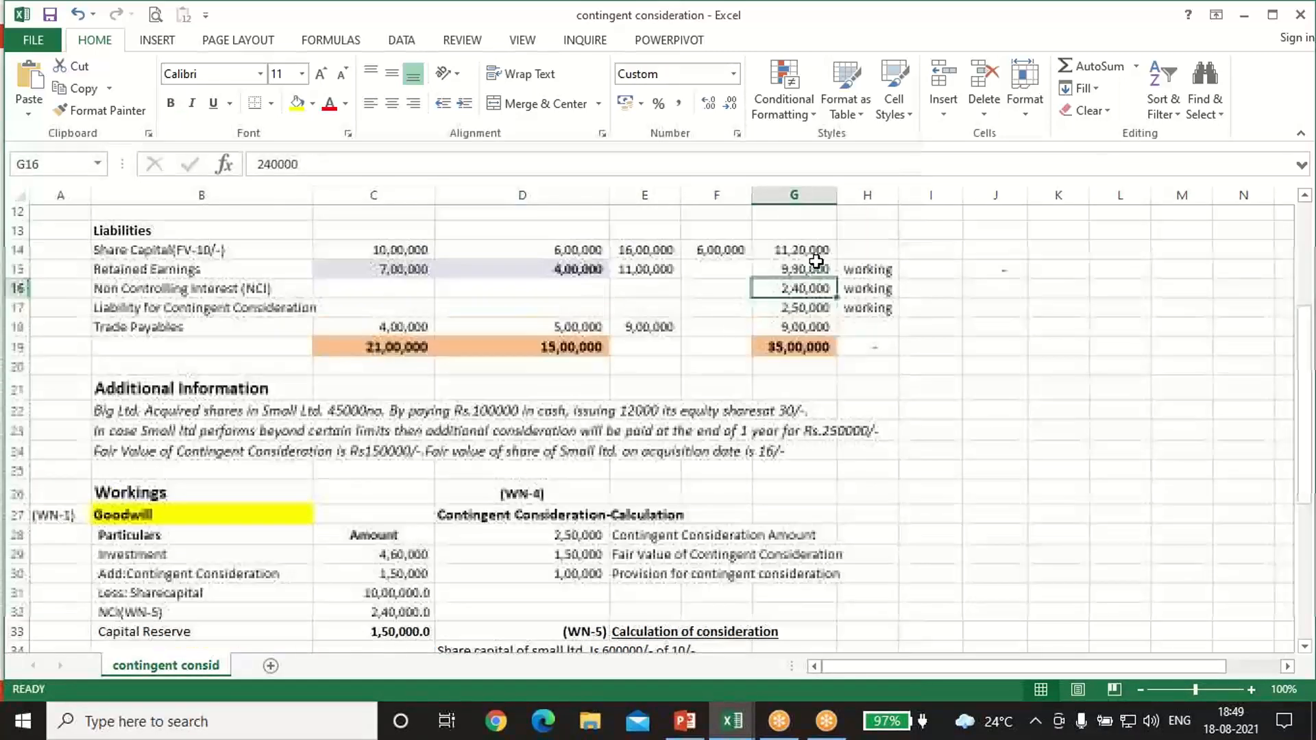
Step: Trace the Liability for Contingent Consideration in G17 to the contingent consideration amount in D28 under WN-4
click(205, 316)
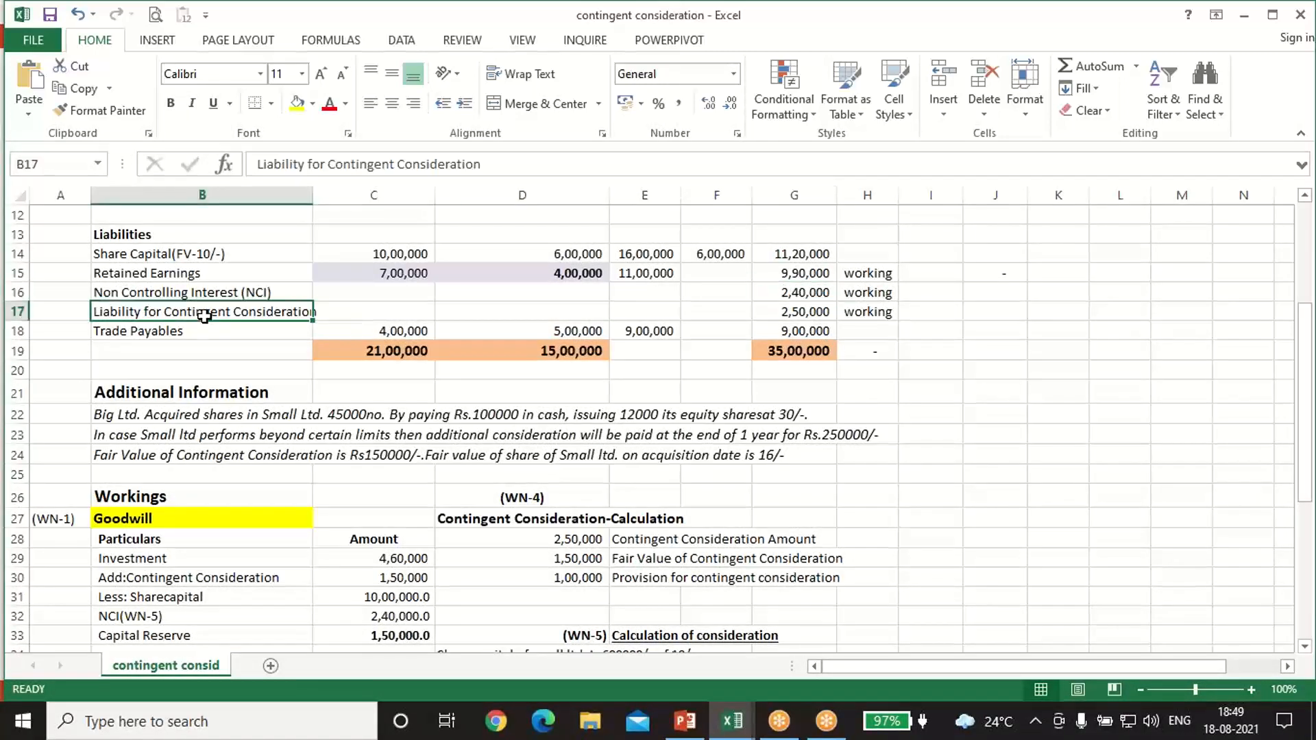
click(769, 314)
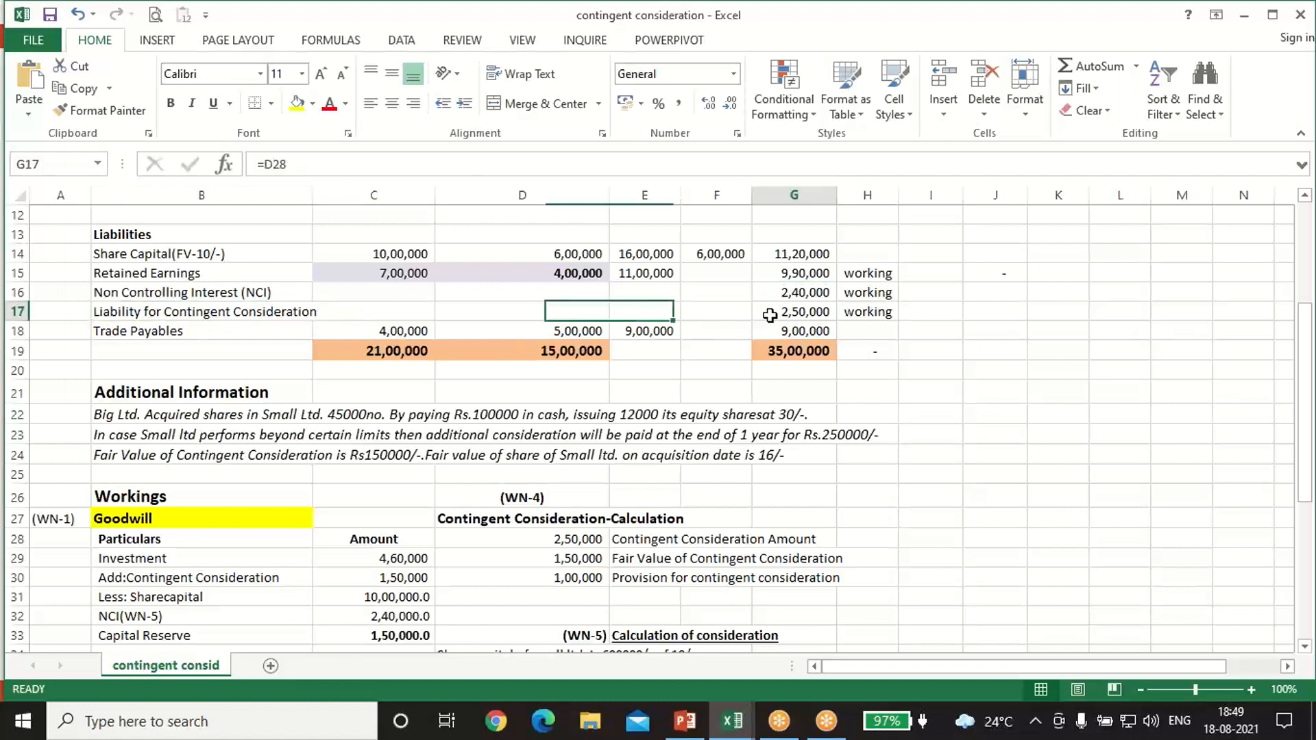
click(586, 540)
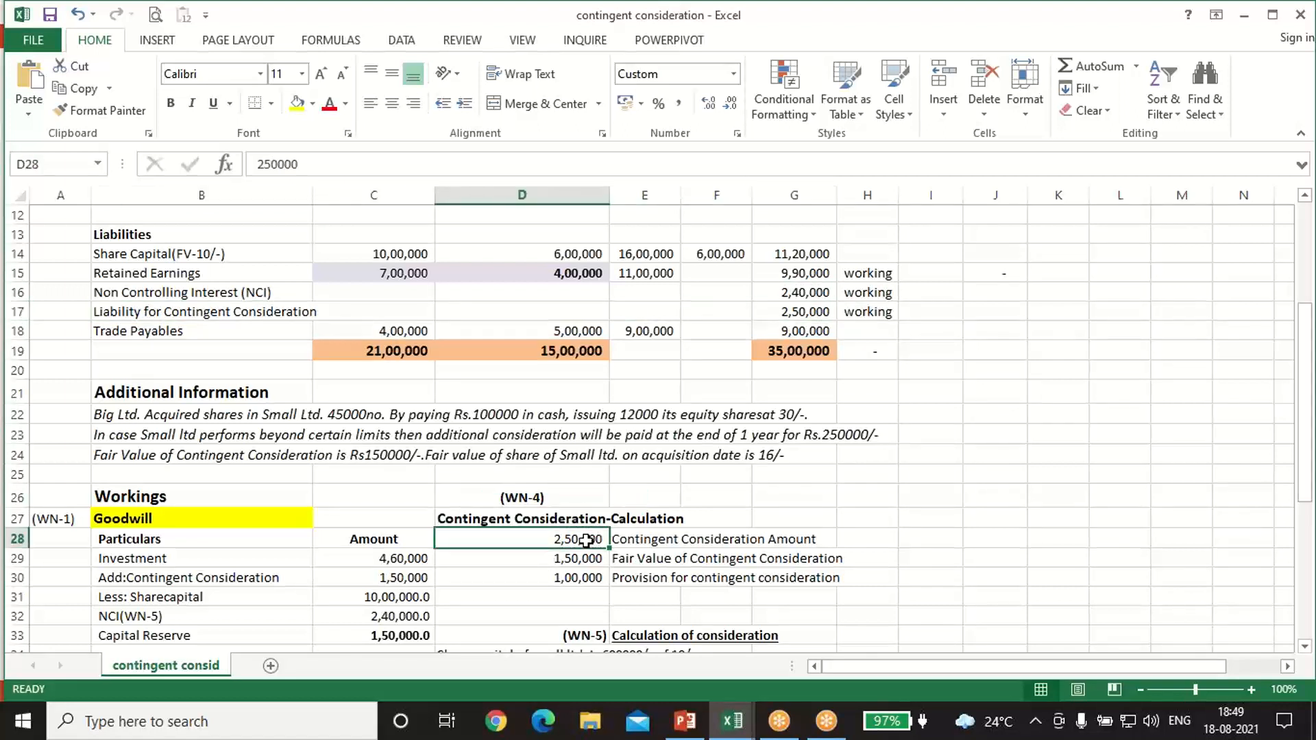
click(817, 312)
Step: Check the consolidated Trade Payables in G18 against the combined amount in E18, and review the liabilities total formula in G19
click(817, 324)
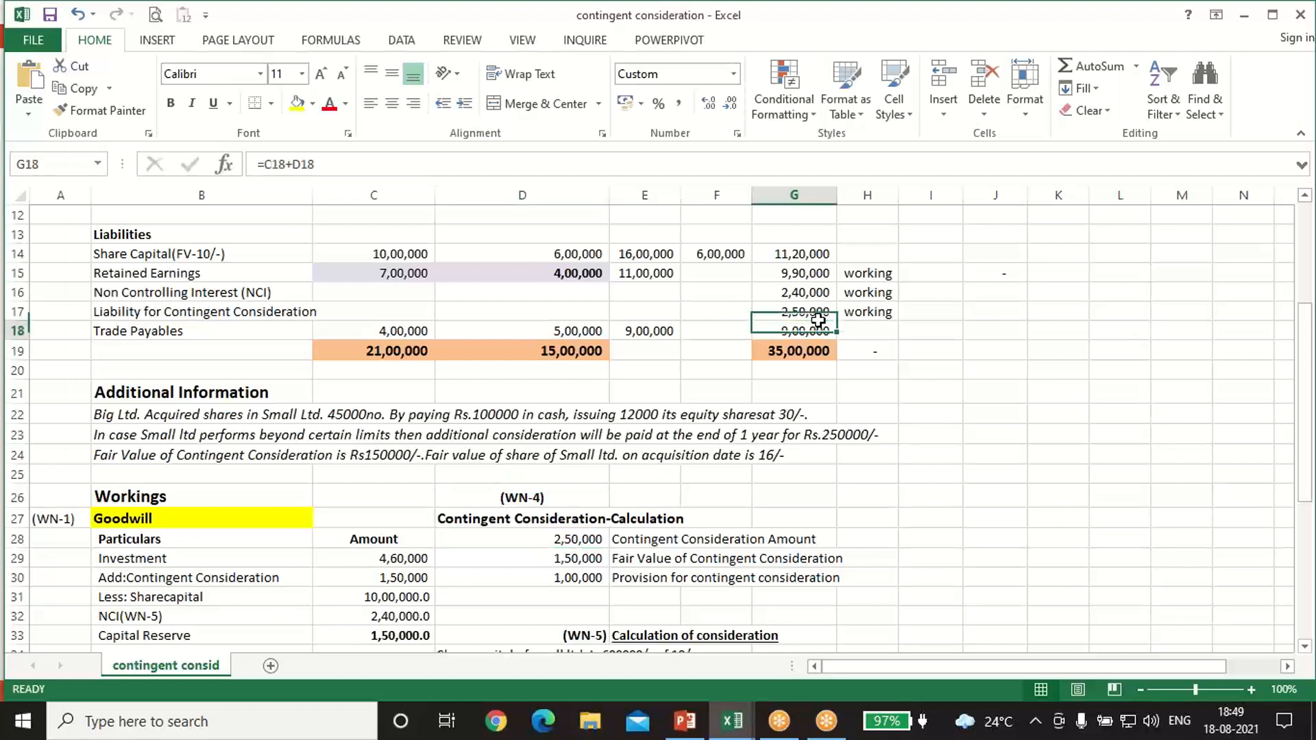
click(652, 332)
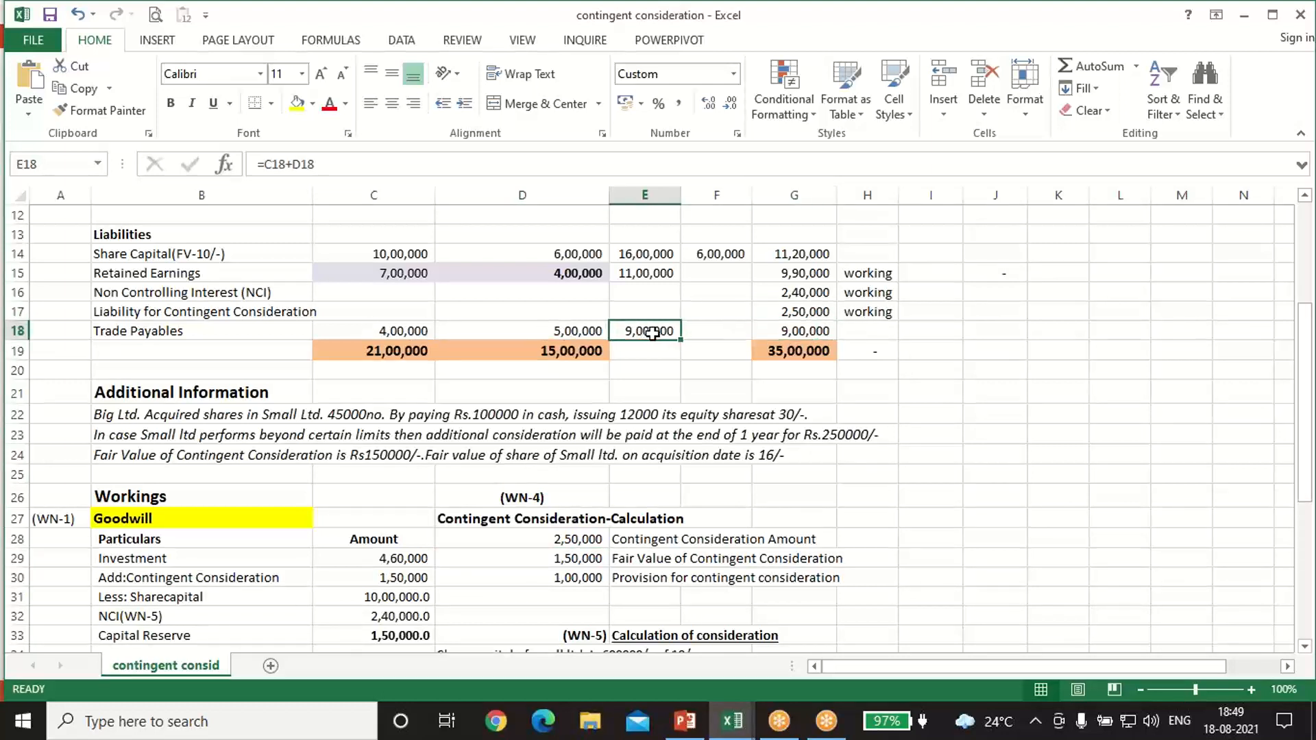
click(807, 353)
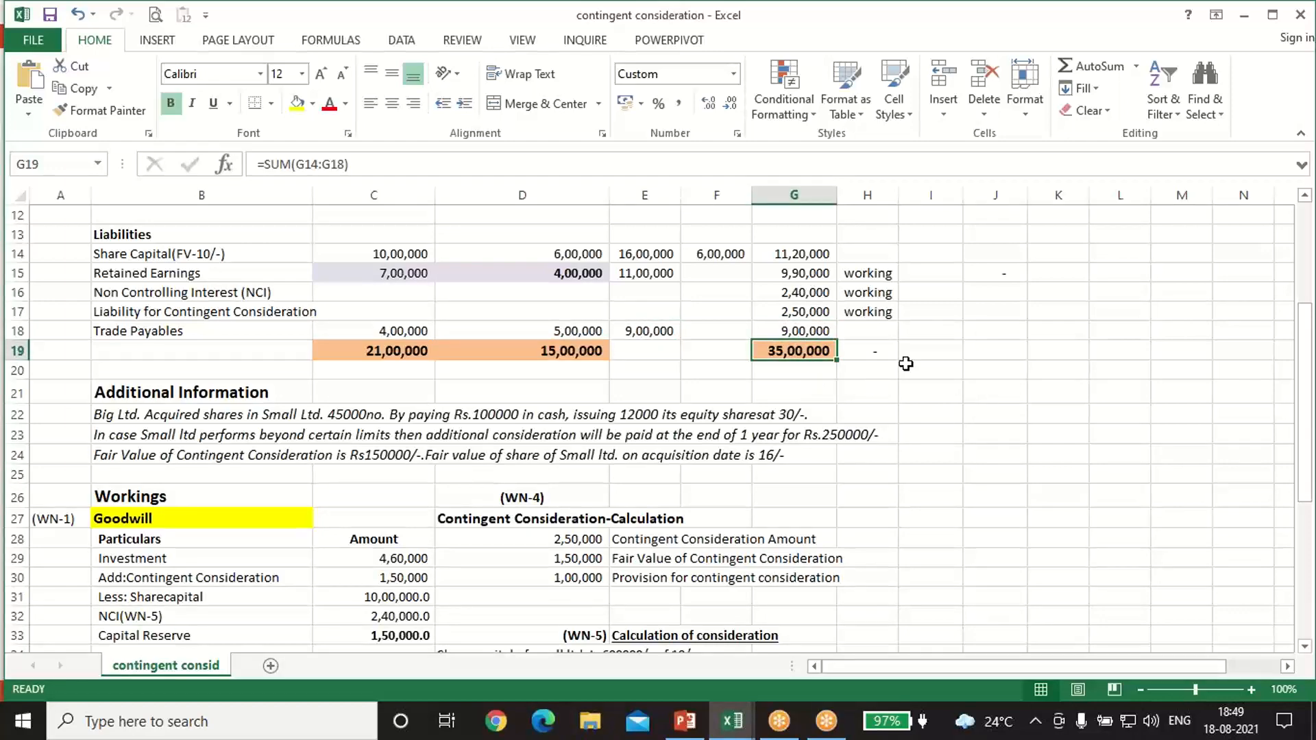
scroll(906, 364, up, 4)
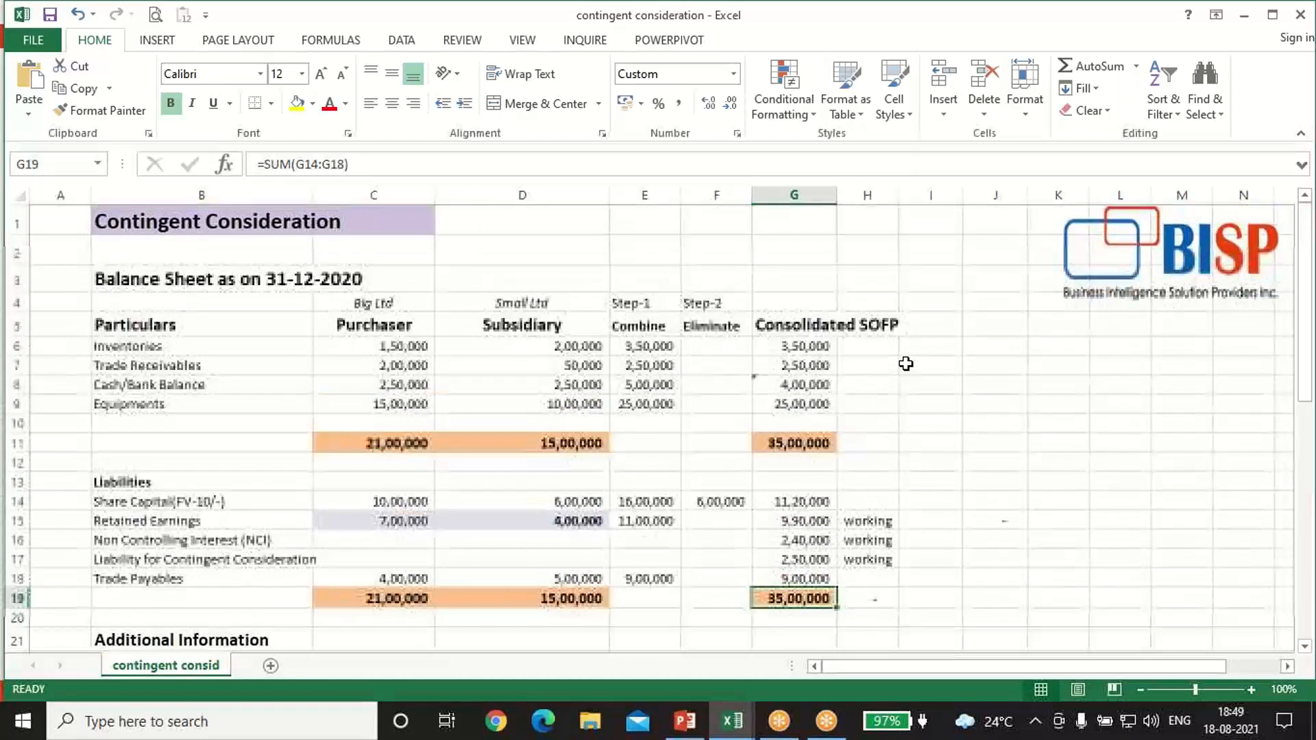